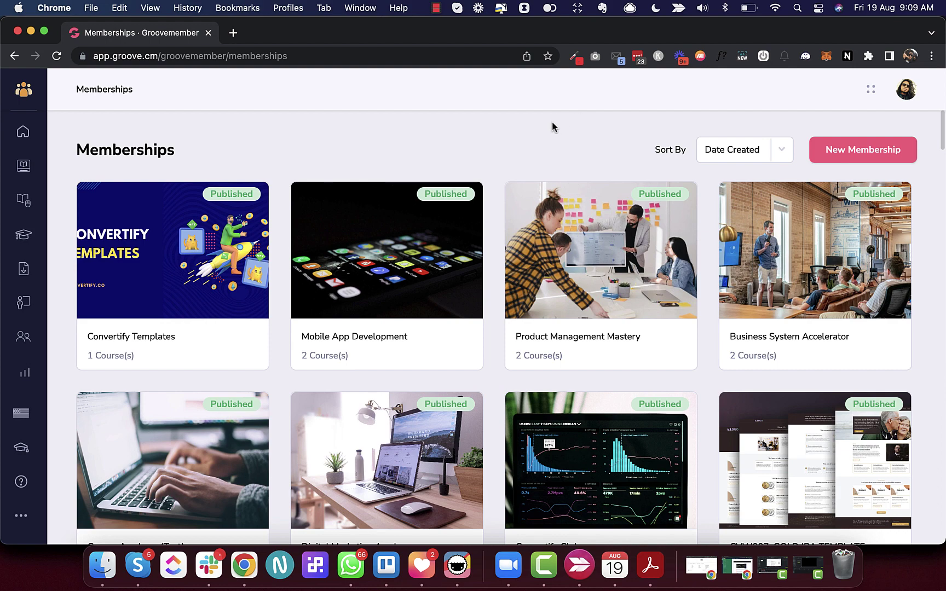
# Create the Affiliate Marketing Mastery membership with subdomain lammastery
pyautogui.moveTo(241, 195)
pyautogui.moveTo(405, 189)
pyautogui.click(836, 154)
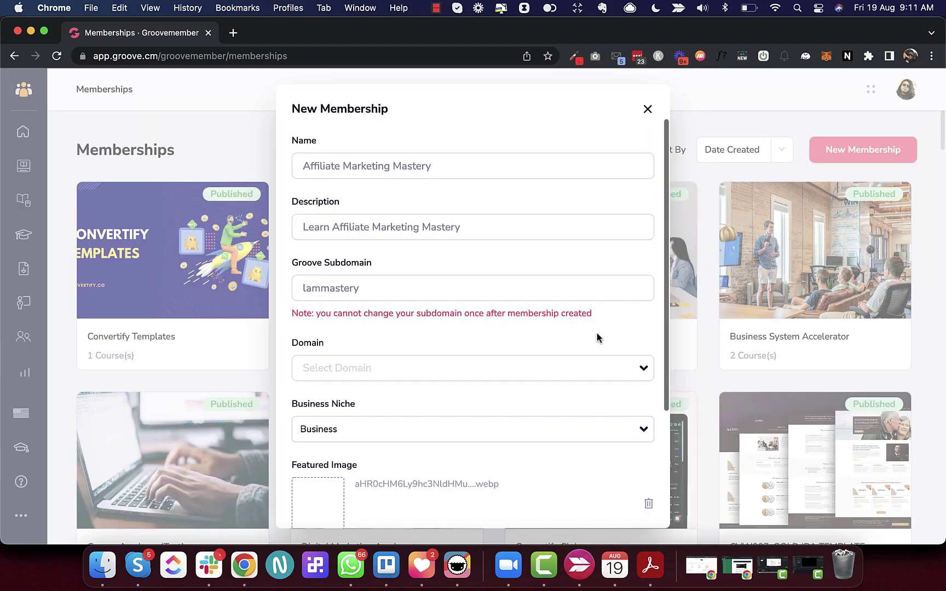
pyautogui.scroll(-5, 597, 334)
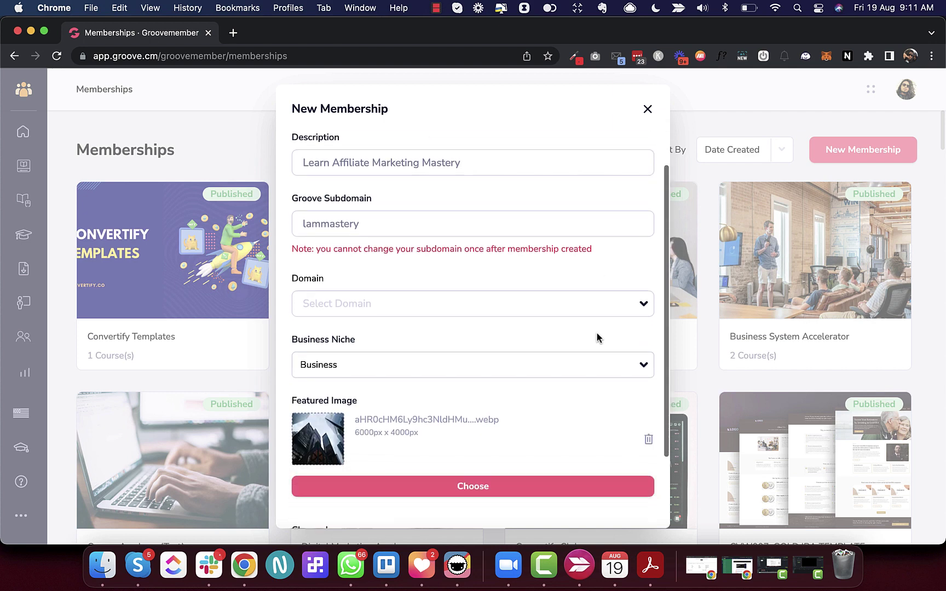
pyautogui.scroll(-2, 596, 333)
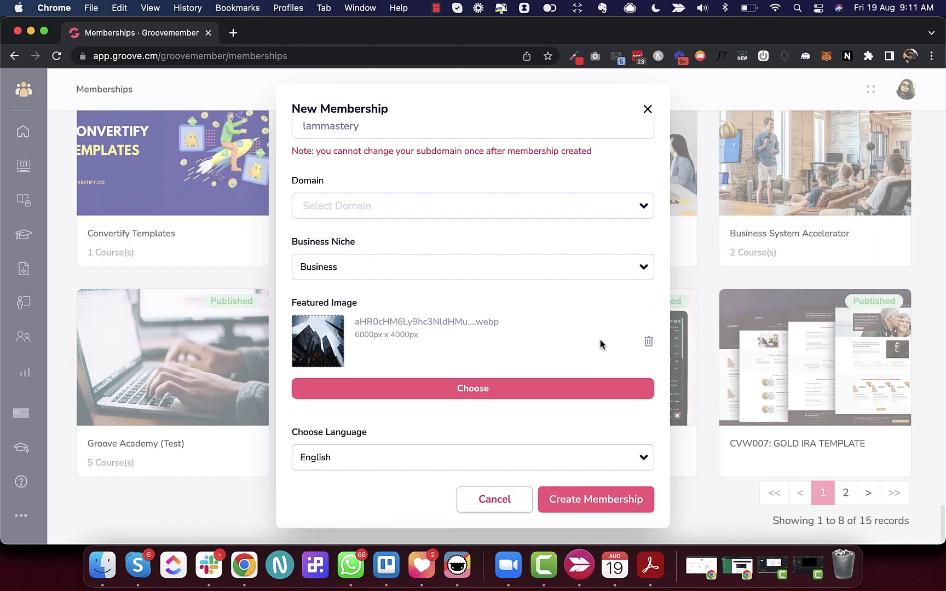
pyautogui.click(579, 504)
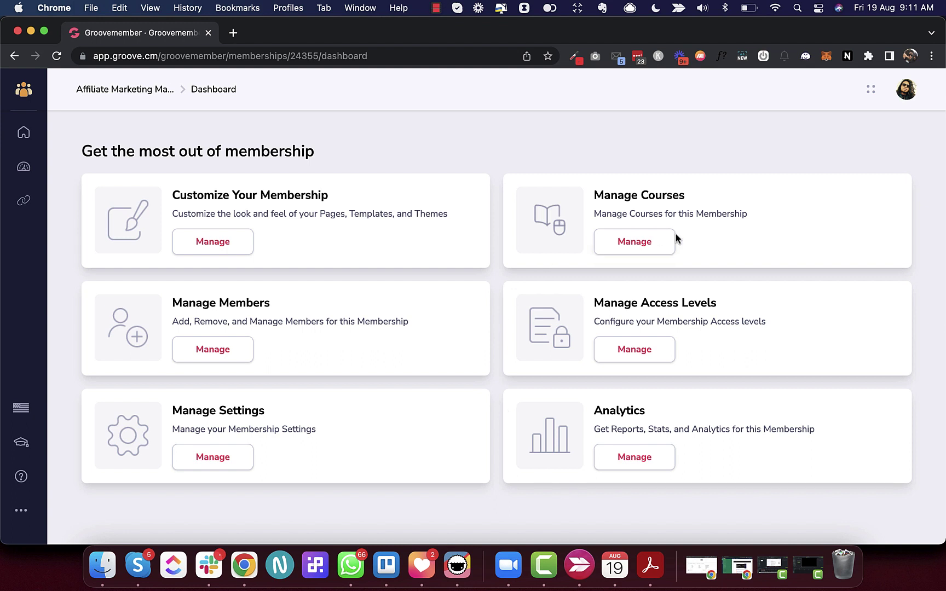
# Go back to the memberships list and copy Affiliate Marketing Mastery's website URL
pyautogui.click(24, 169)
pyautogui.click(24, 131)
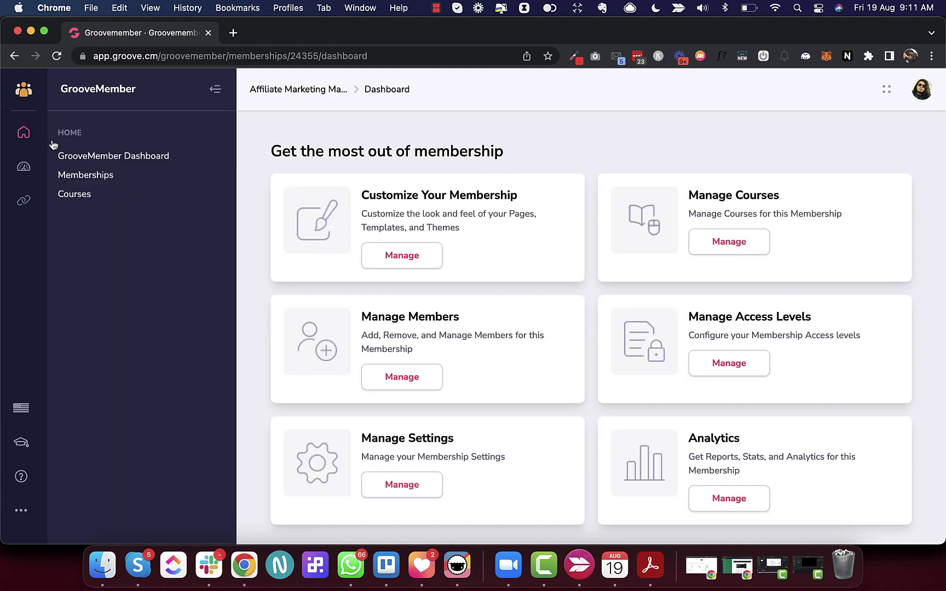
pyautogui.click(88, 175)
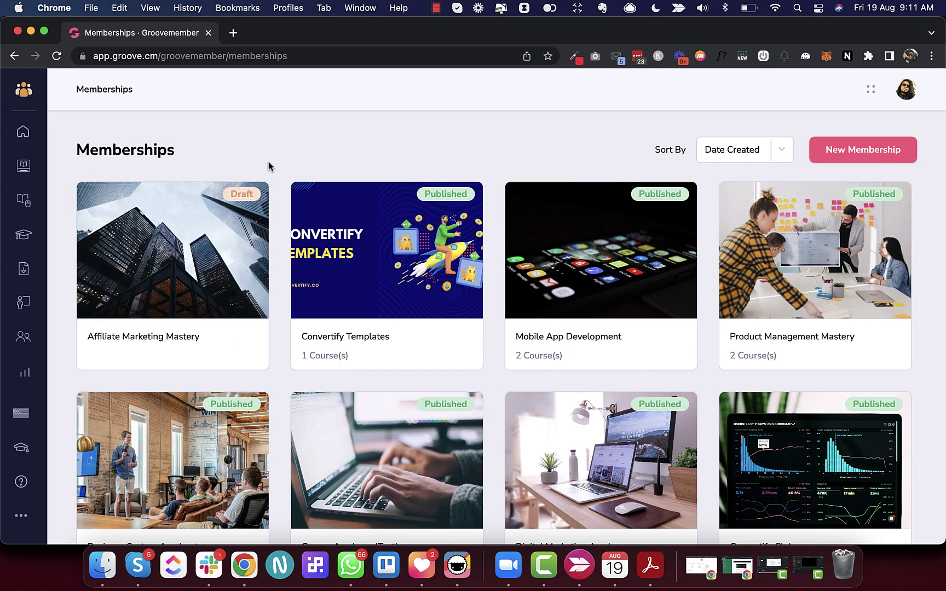
pyautogui.moveTo(244, 184)
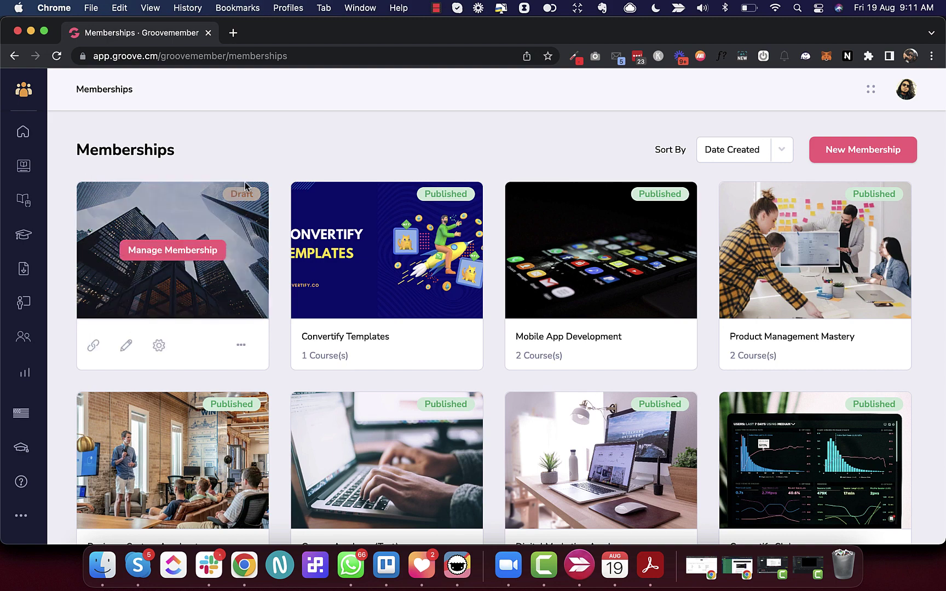
pyautogui.click(94, 350)
pyautogui.click(384, 284)
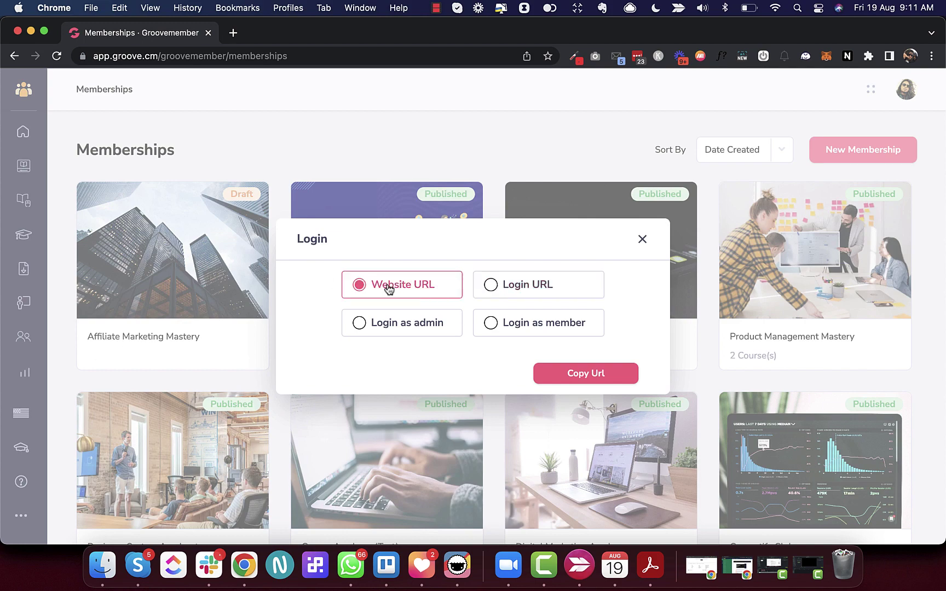
pyautogui.click(585, 377)
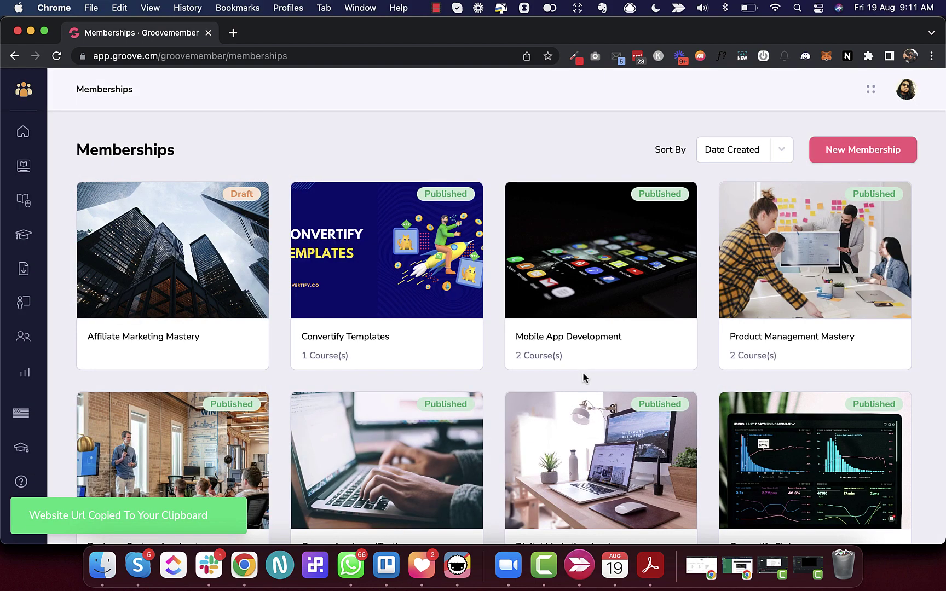
# Load the copied URL in a new browser tab, which shows a 500 Server Error
pyautogui.click(233, 36)
pyautogui.write('https://lammastery.groovemember.net/')
pyautogui.press('Return')
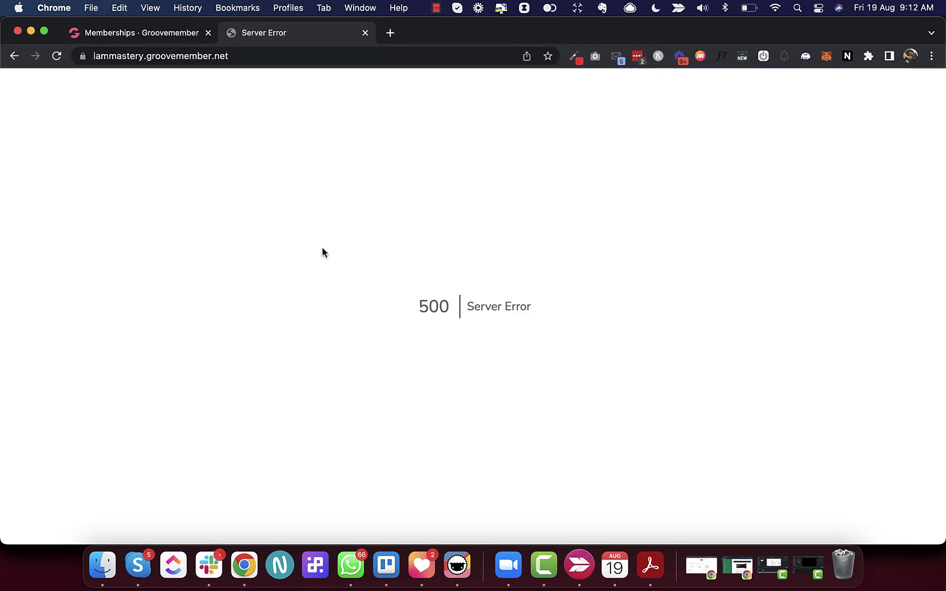
pyautogui.click(164, 32)
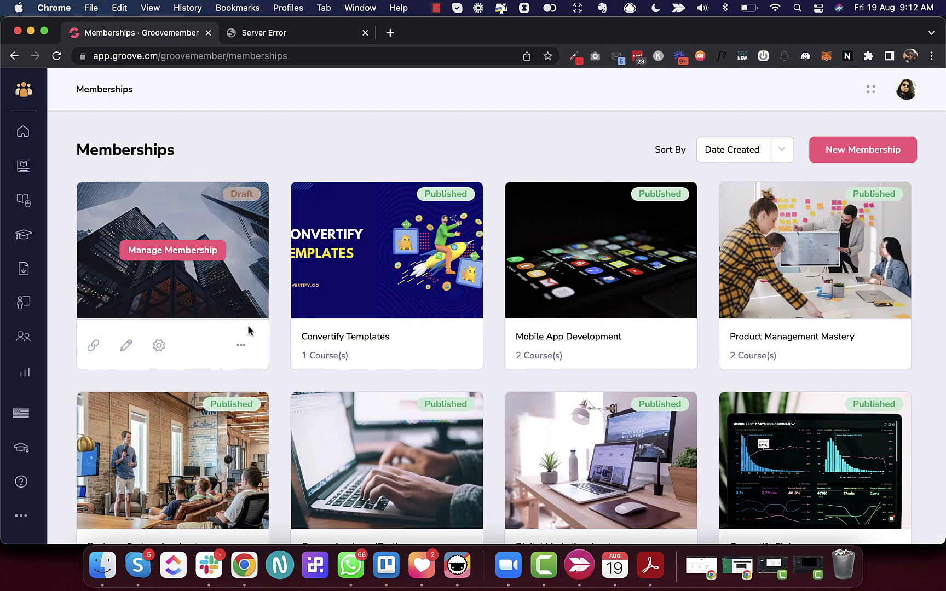
pyautogui.click(170, 255)
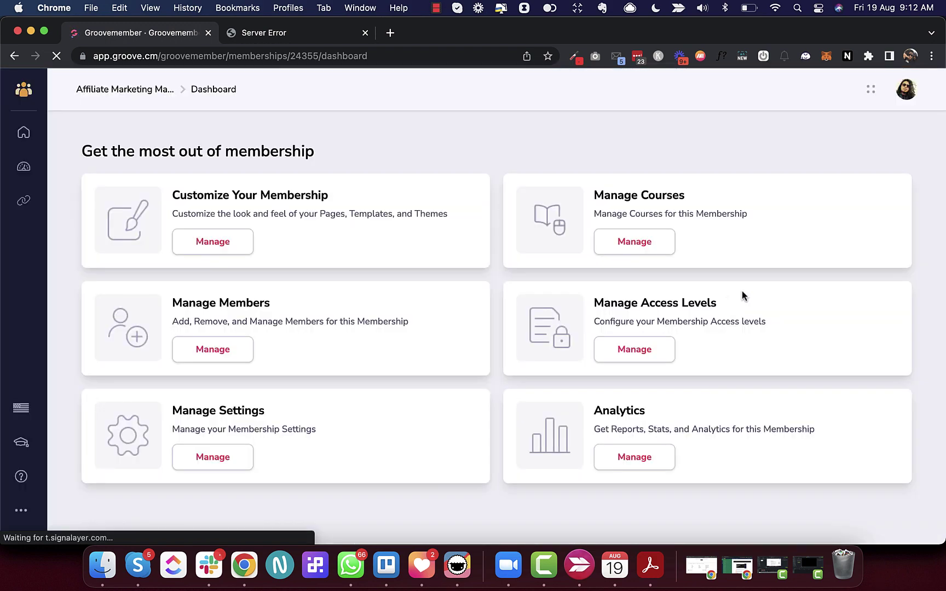
pyautogui.click(638, 241)
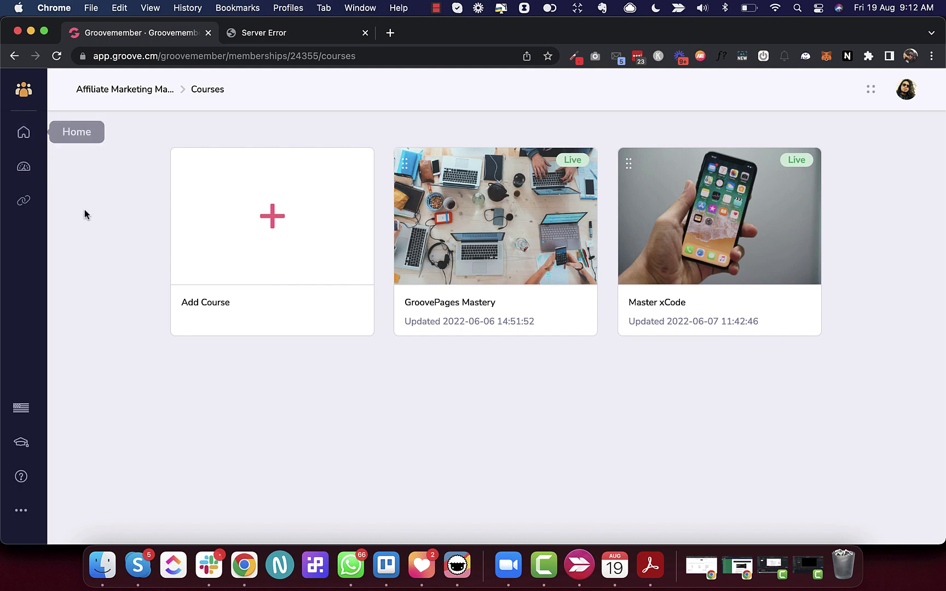
pyautogui.click(22, 175)
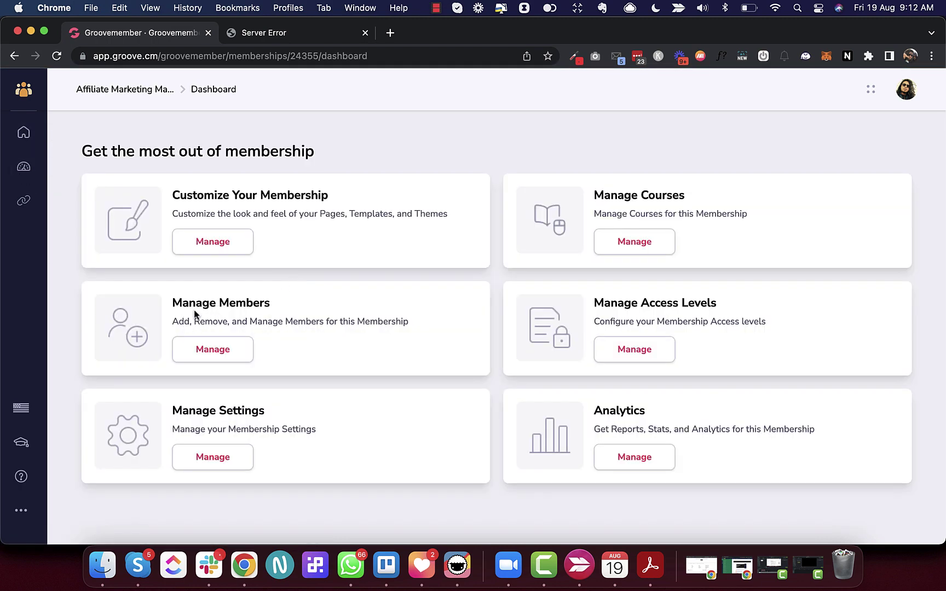
pyautogui.click(24, 132)
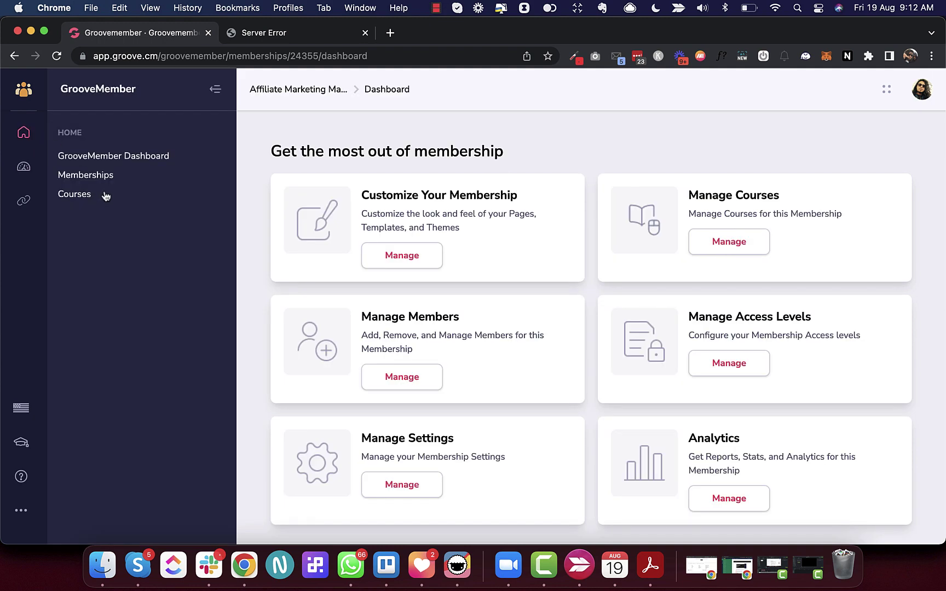
pyautogui.click(90, 157)
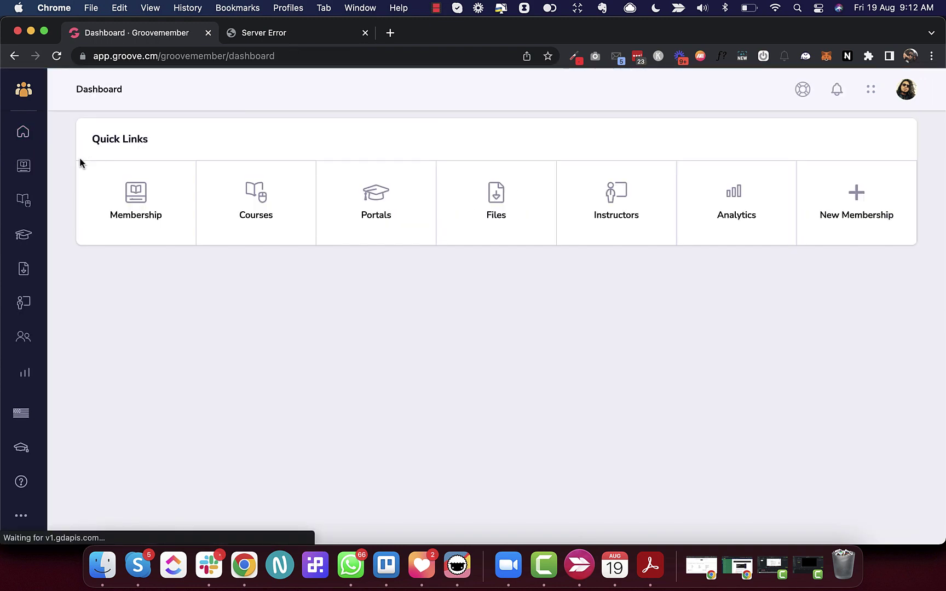
pyautogui.click(136, 197)
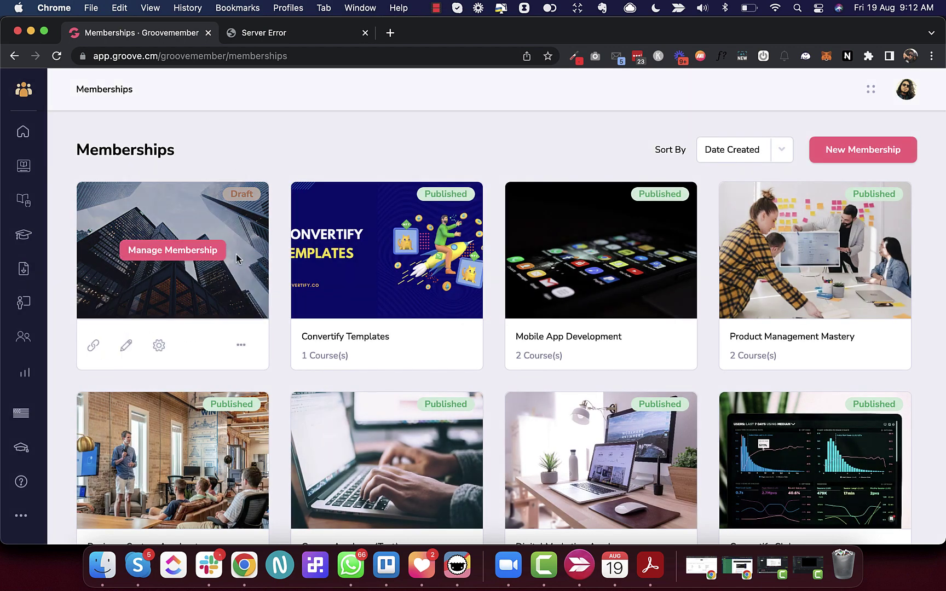
pyautogui.moveTo(244, 319)
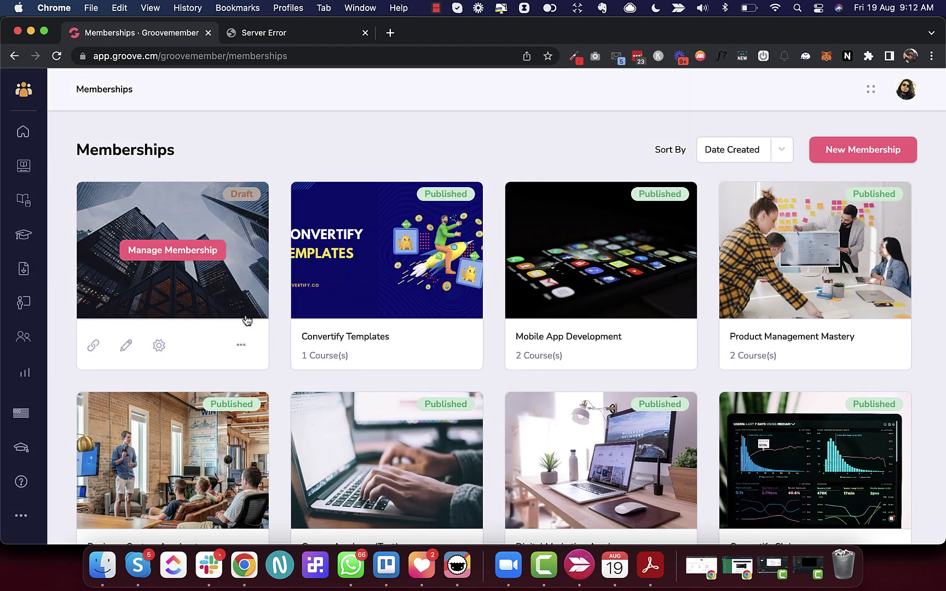
# Publish Affiliate Marketing Mastery and copy its website URL
pyautogui.click(241, 348)
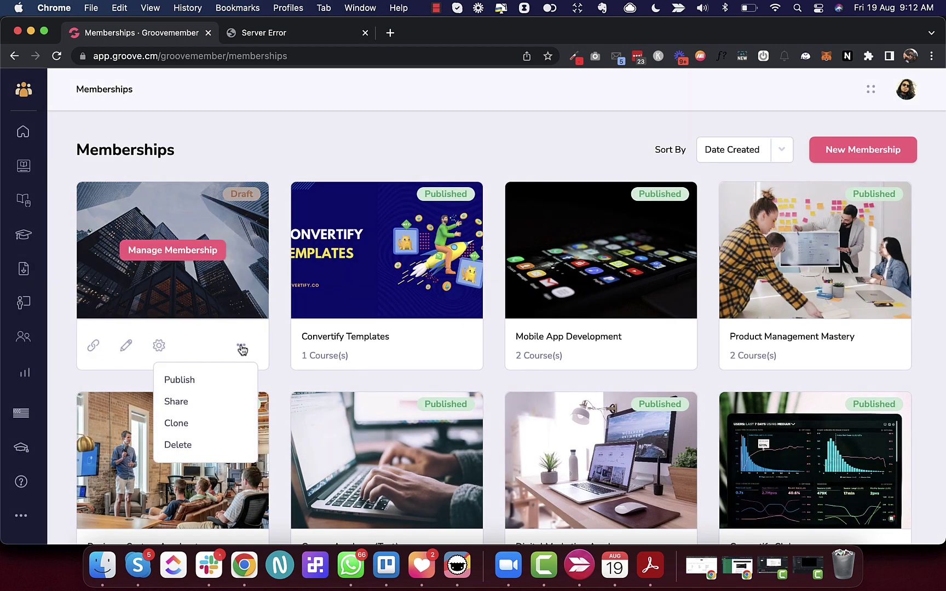
pyautogui.click(174, 383)
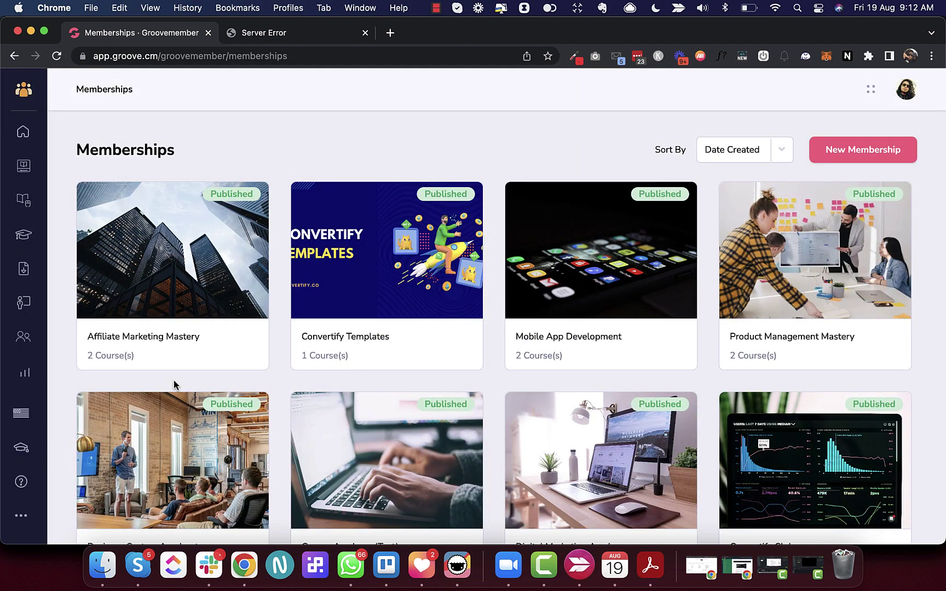
pyautogui.click(94, 347)
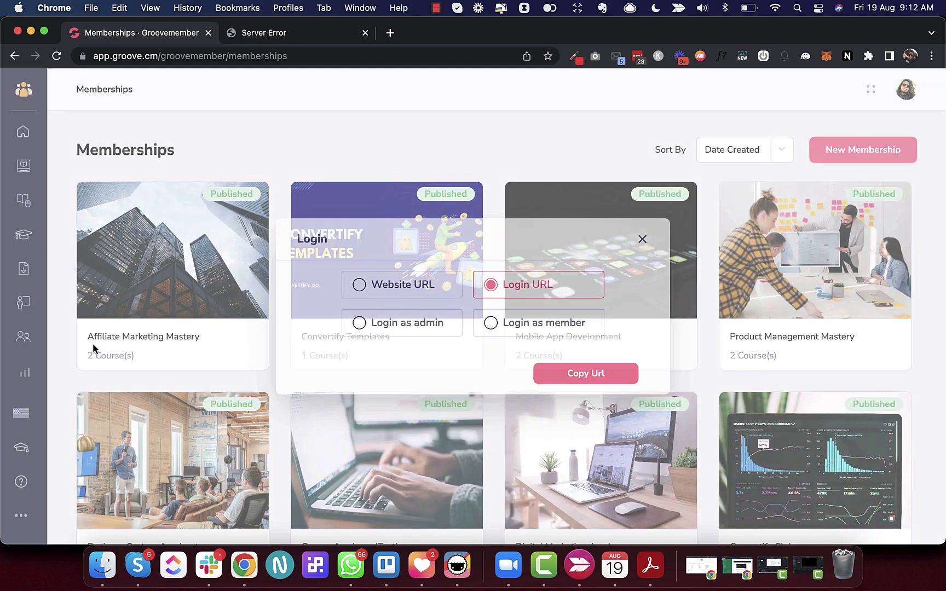
pyautogui.click(377, 287)
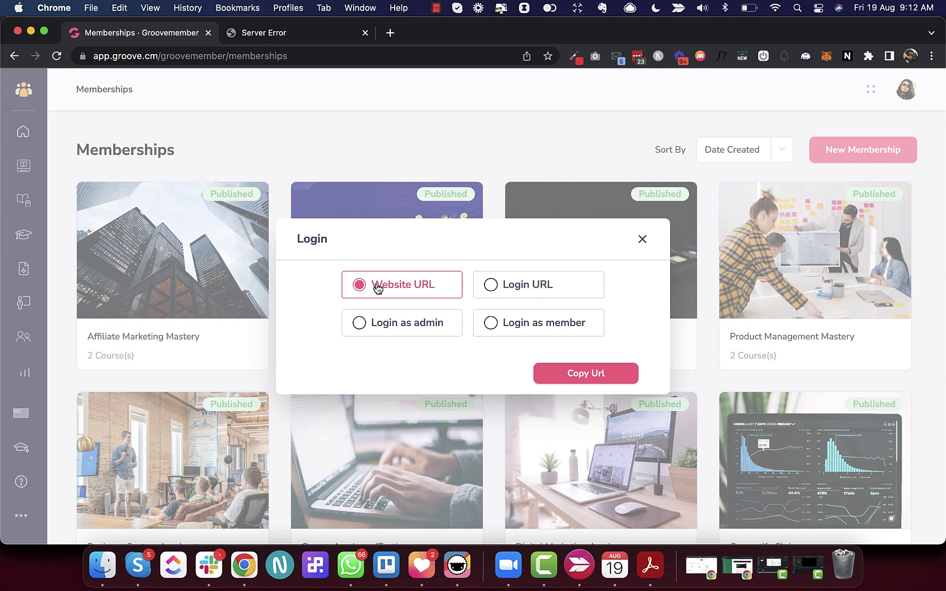
pyautogui.click(577, 378)
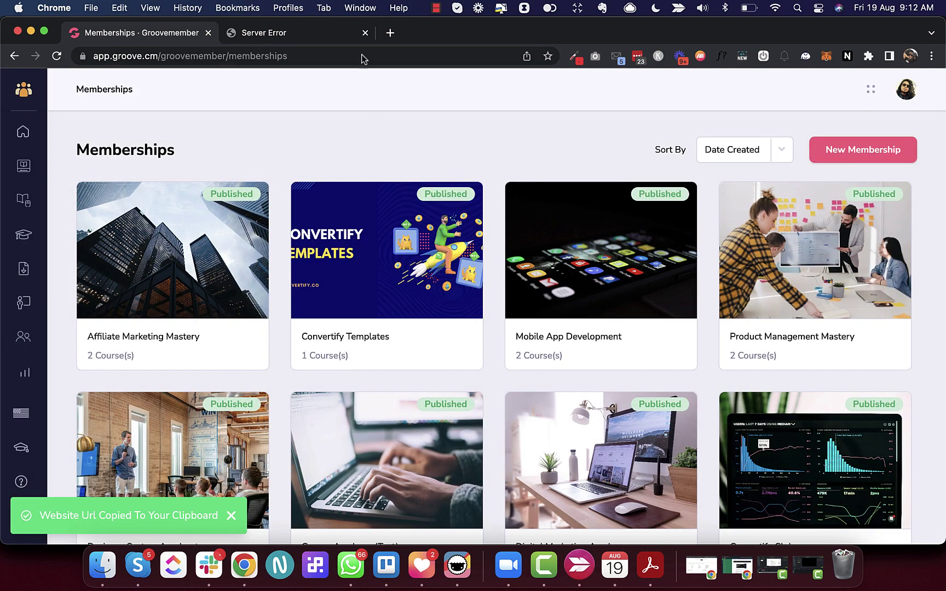
# Reload the Server Error tab, review the site's home page, and return to Memberships
pyautogui.click(338, 32)
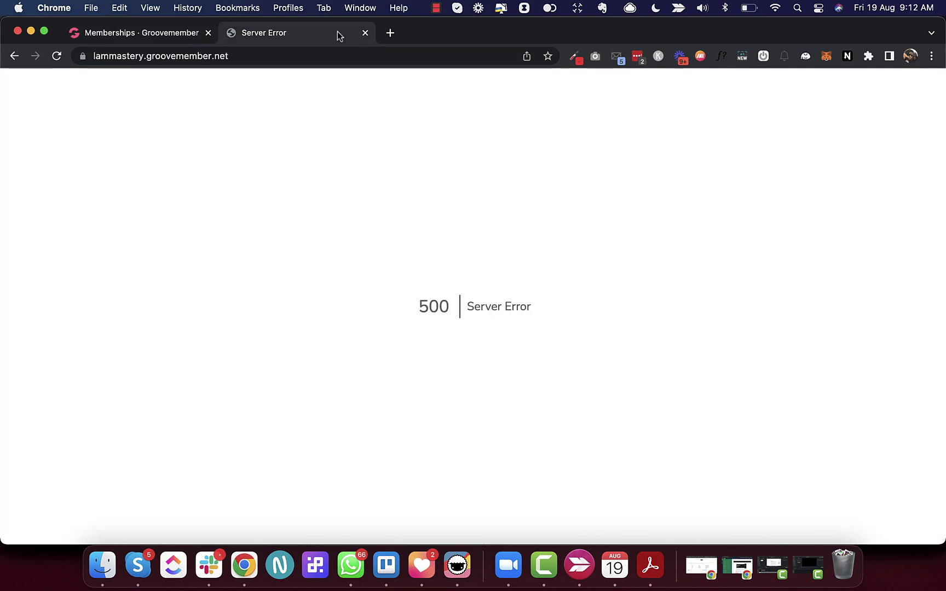
pyautogui.click(56, 56)
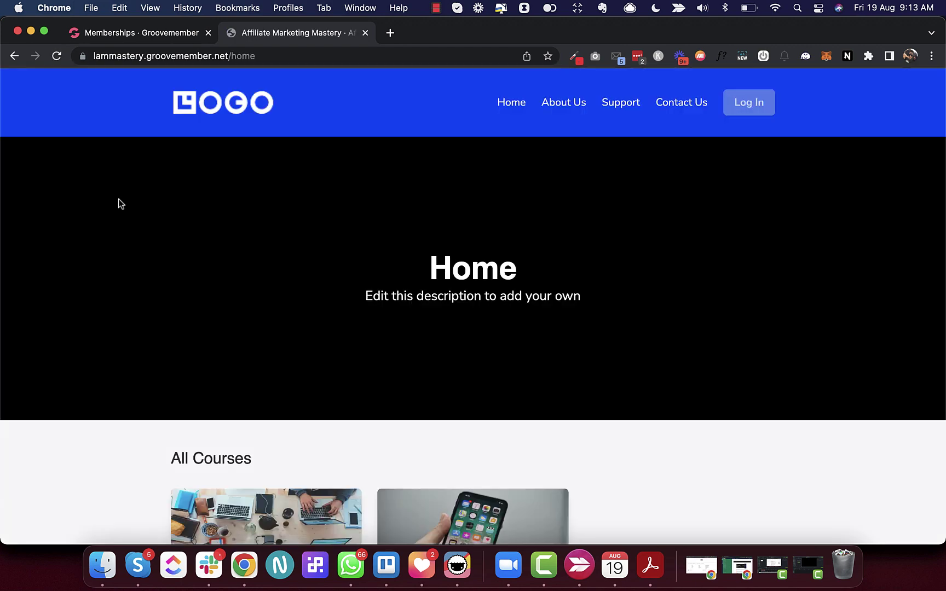
pyautogui.scroll(-10, 118, 198)
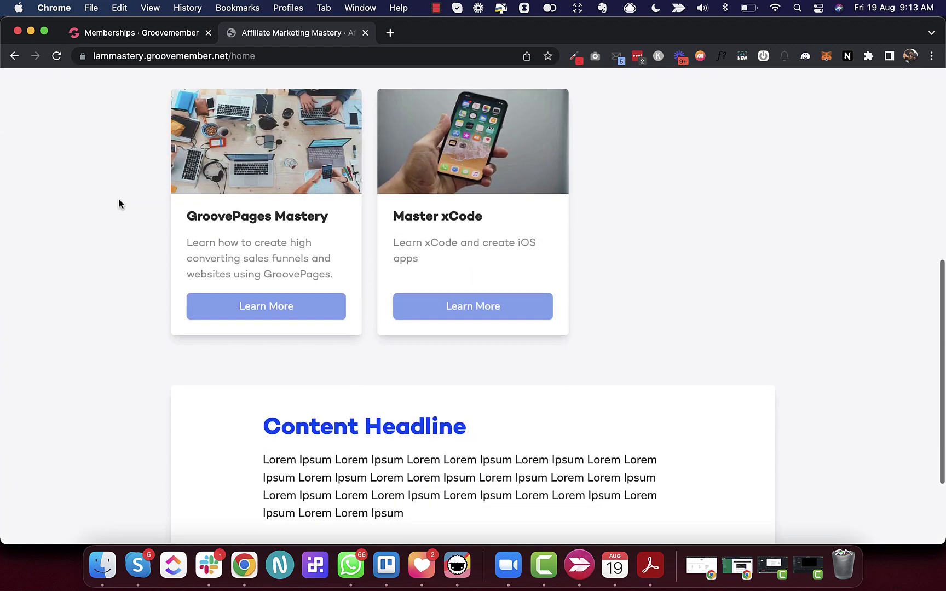
pyautogui.scroll(10, 118, 199)
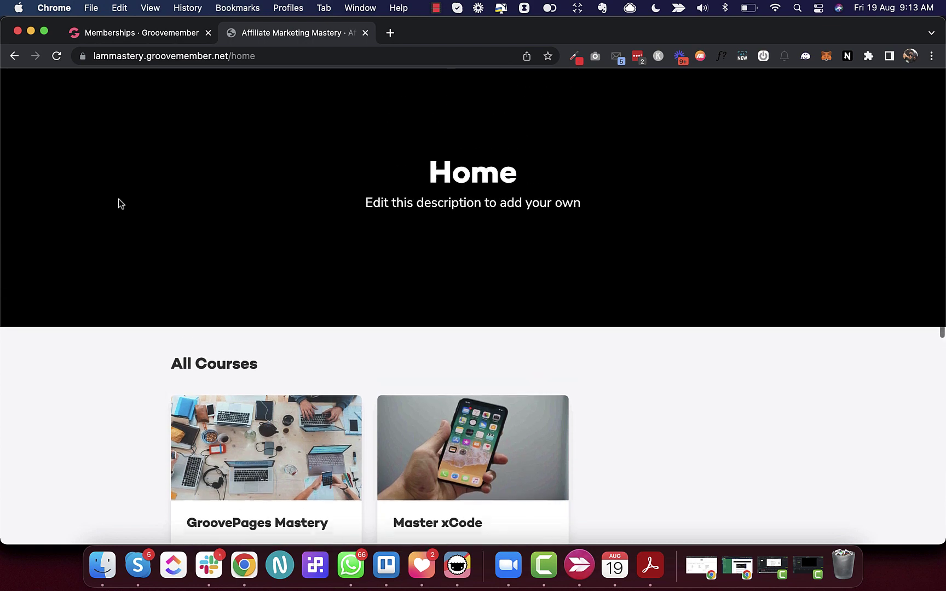
pyautogui.scroll(-5, 118, 199)
pyautogui.scroll(2, 301, 343)
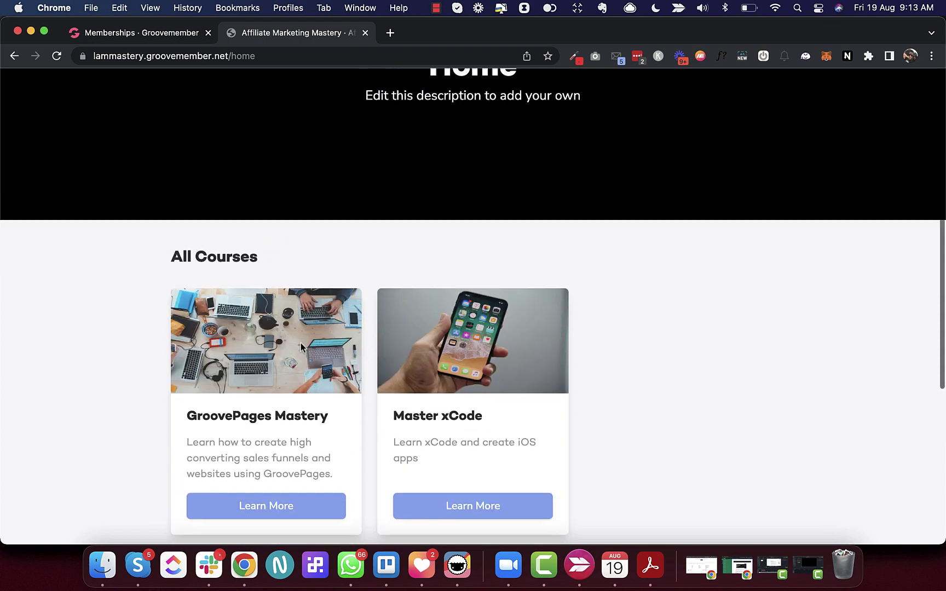
pyautogui.scroll(4, 300, 342)
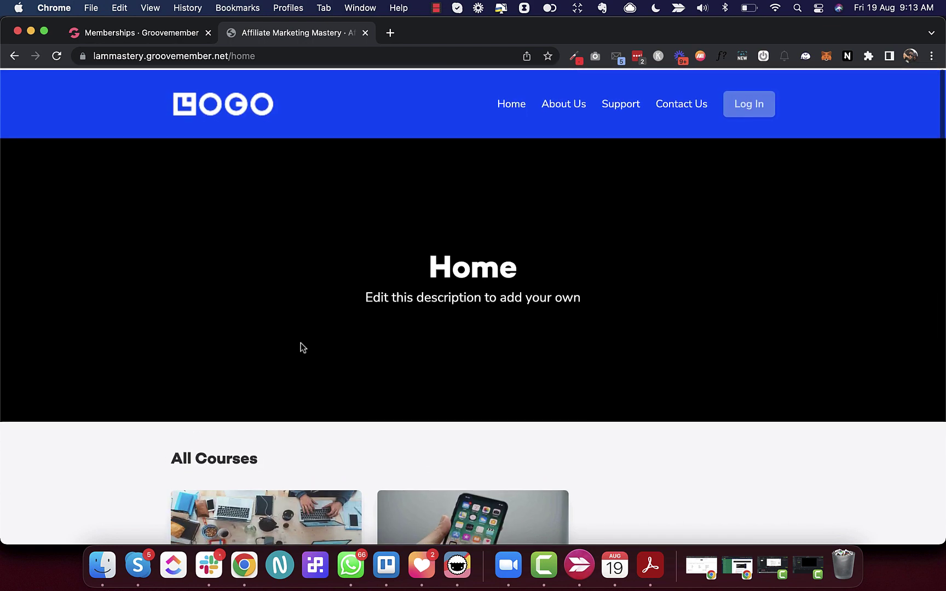
pyautogui.click(163, 34)
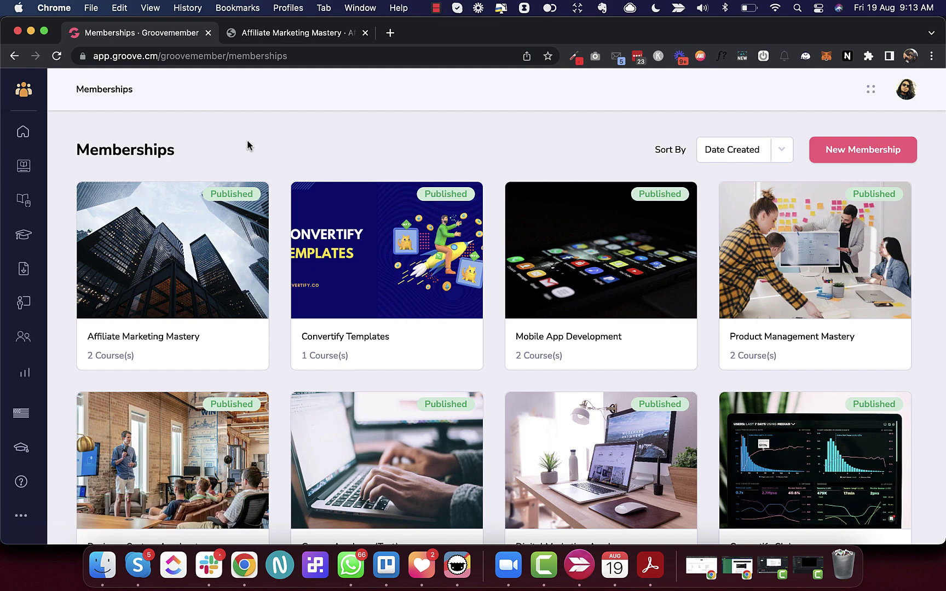
pyautogui.moveTo(162, 222)
pyautogui.press('super+grave')
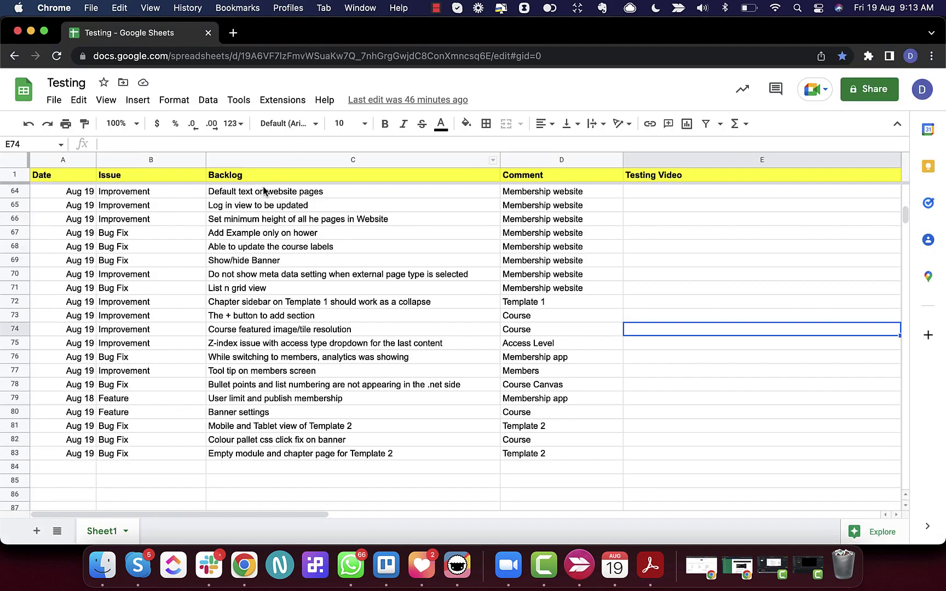
pyautogui.click(262, 191)
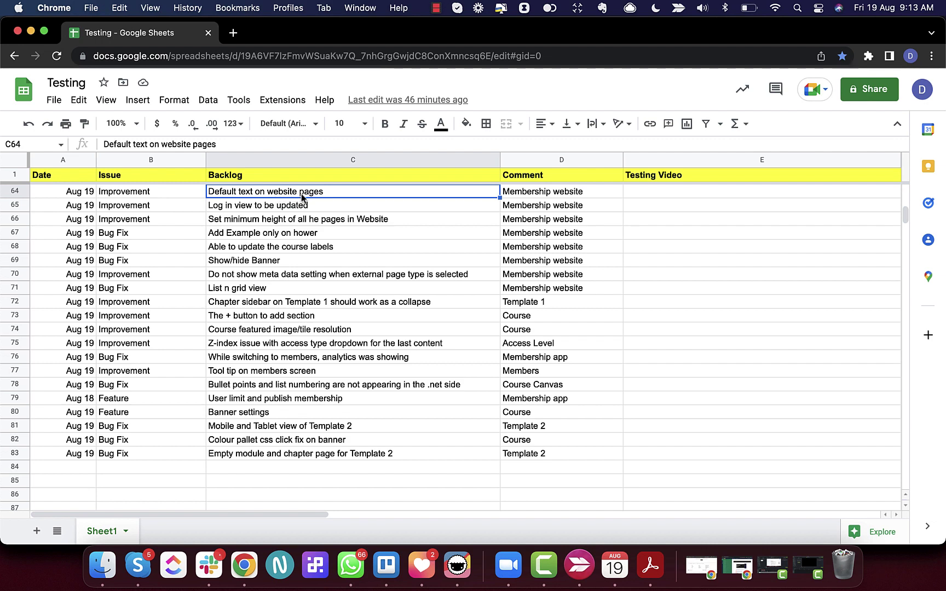
pyautogui.press('super+grave')
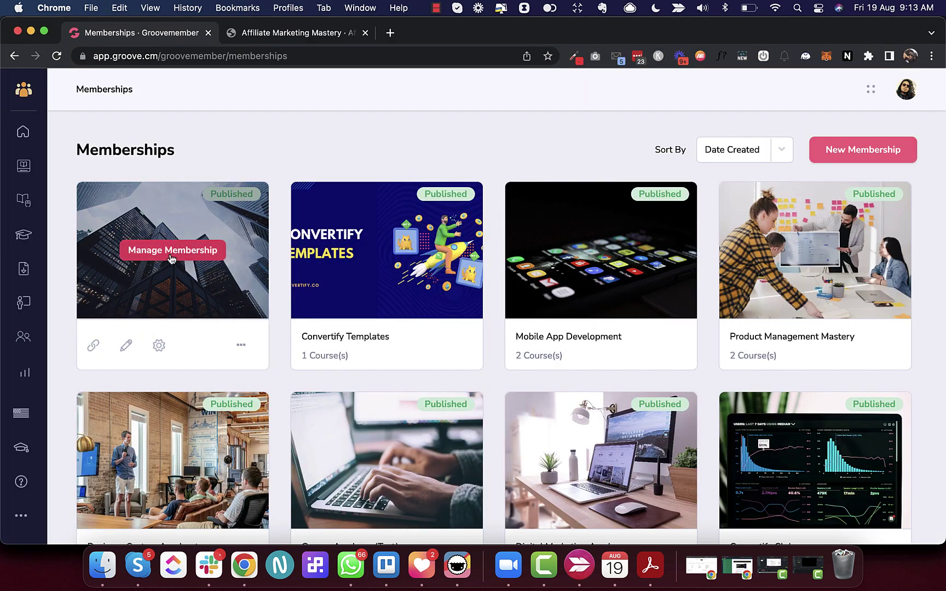
# Open the first membership's dashboard and customize its Groovey template, showing the site pages
pyautogui.click(170, 257)
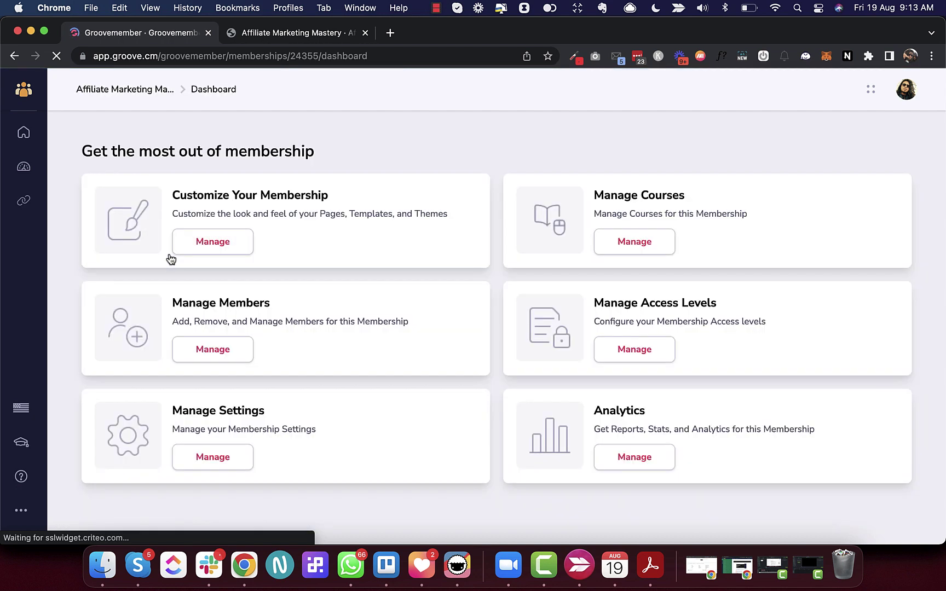
pyautogui.click(214, 241)
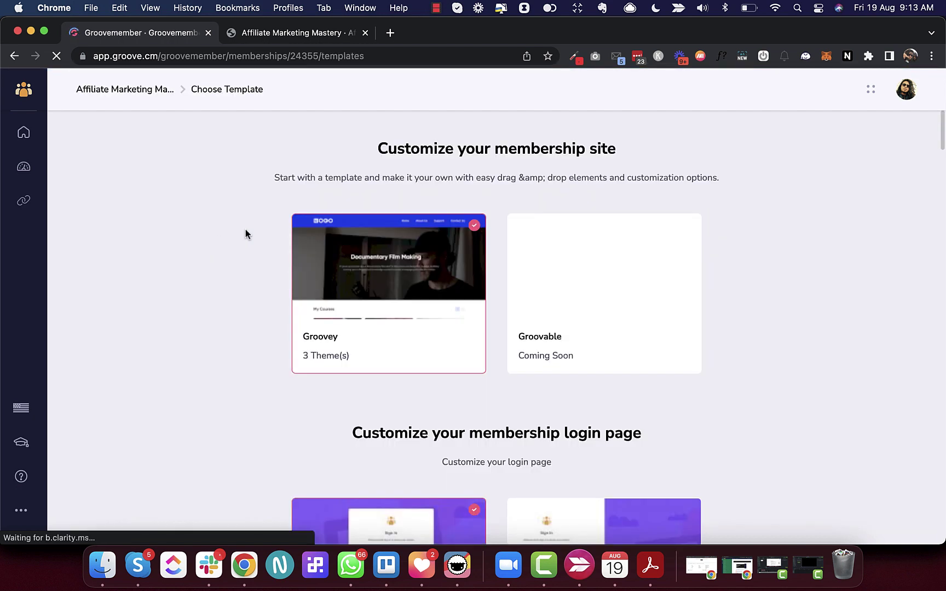
pyautogui.click(352, 270)
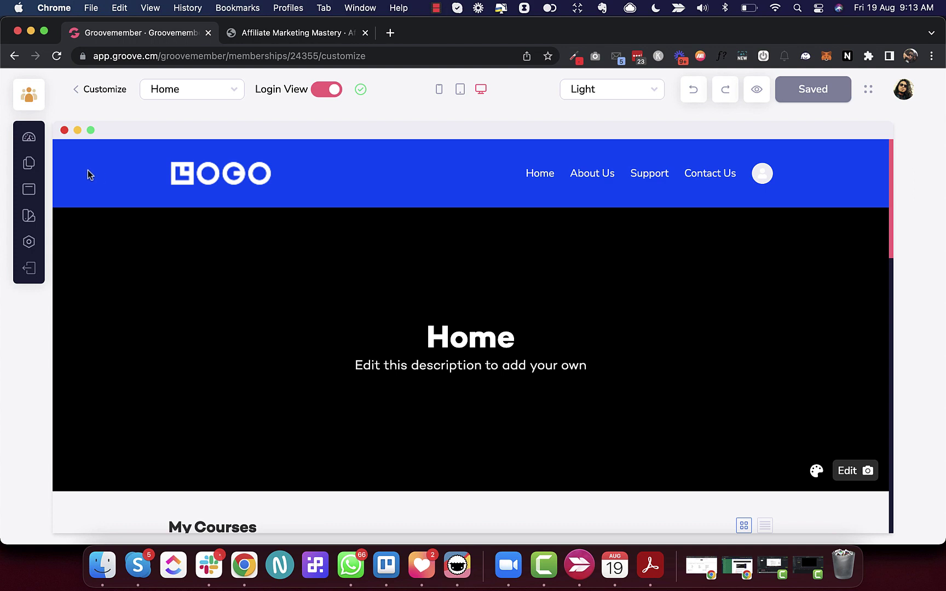
pyautogui.click(31, 165)
# Visit the Support, Contact Us and Terms & Conditions pages in the editor
pyautogui.click(203, 94)
pyautogui.click(198, 163)
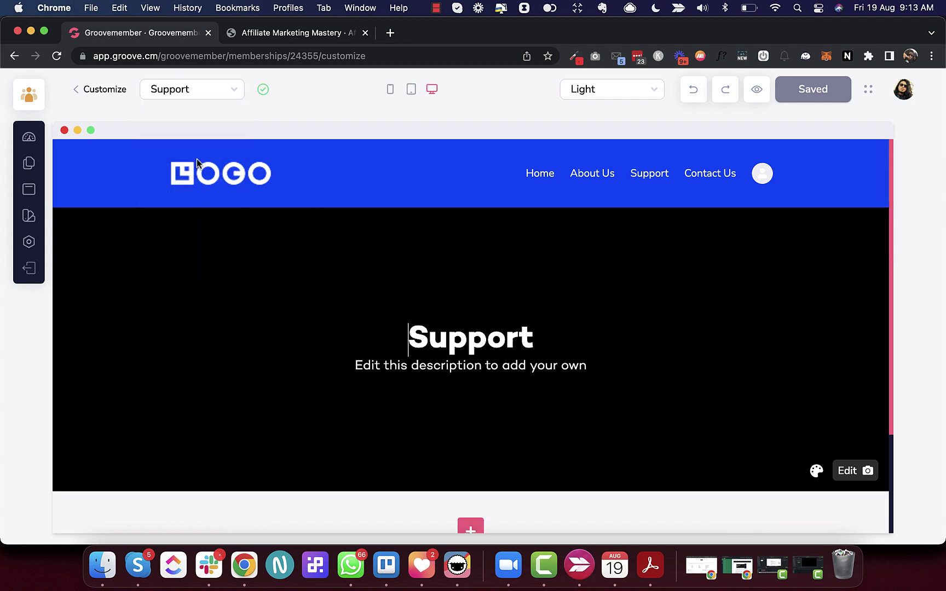
pyautogui.click(193, 96)
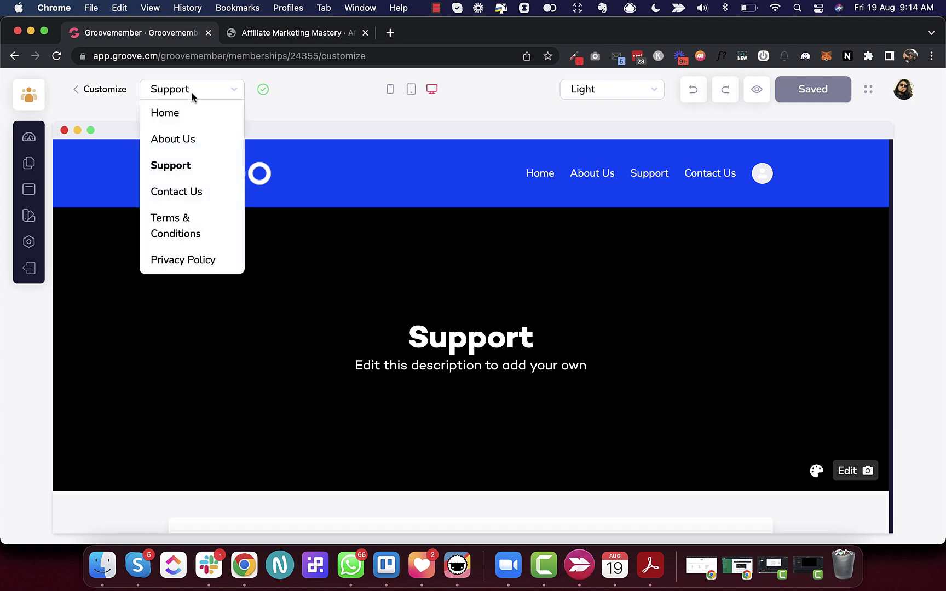
pyautogui.click(191, 196)
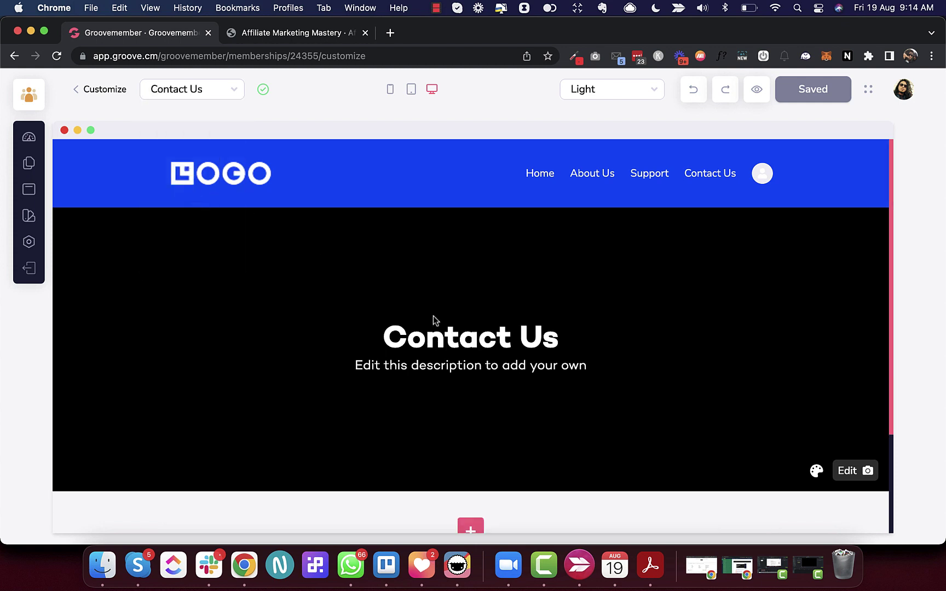
pyautogui.click(219, 95)
pyautogui.click(198, 226)
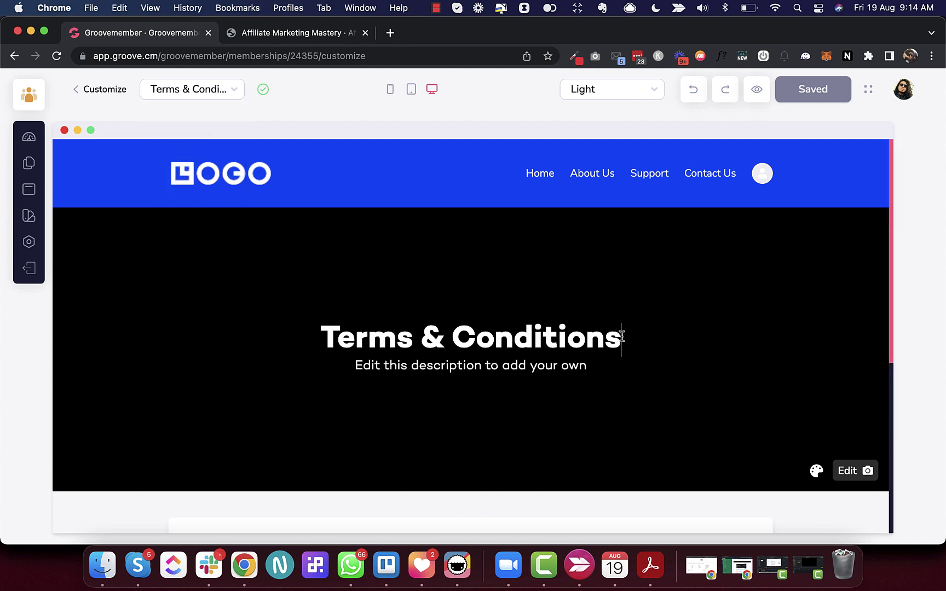
# Trim the Terms & Conditions heading to 'Terms' and pick the 'Log in view to be updated' backlog item
pyautogui.press('BackSpace')
pyautogui.press('BackSpace')
pyautogui.press('BackSpace')
pyautogui.press('BackSpace')
pyautogui.press('BackSpace')
pyautogui.press('BackSpace')
pyautogui.press('BackSpace')
pyautogui.press('BackSpace')
pyautogui.press('BackSpace')
pyautogui.press('BackSpace')
pyautogui.press('BackSpace')
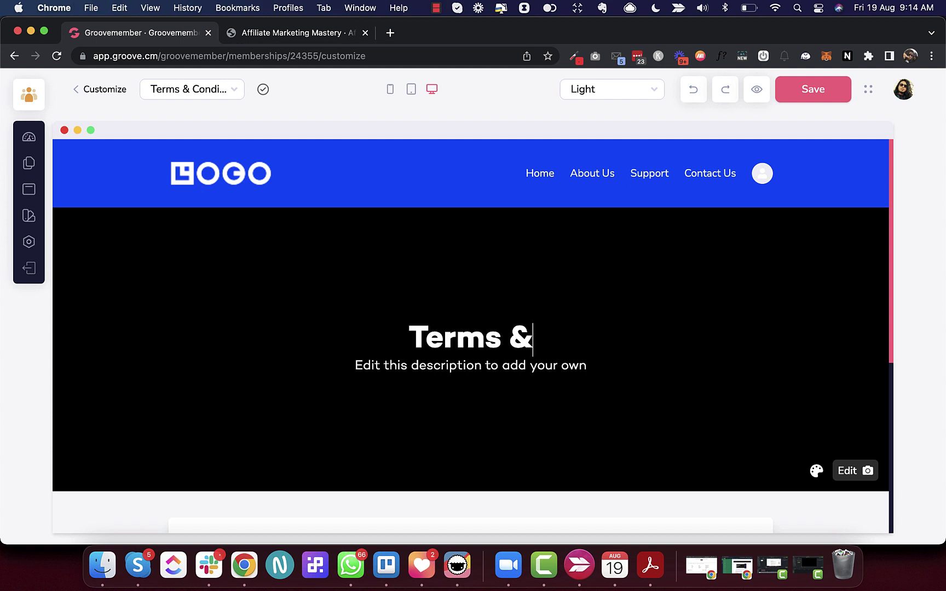
pyautogui.press('BackSpace')
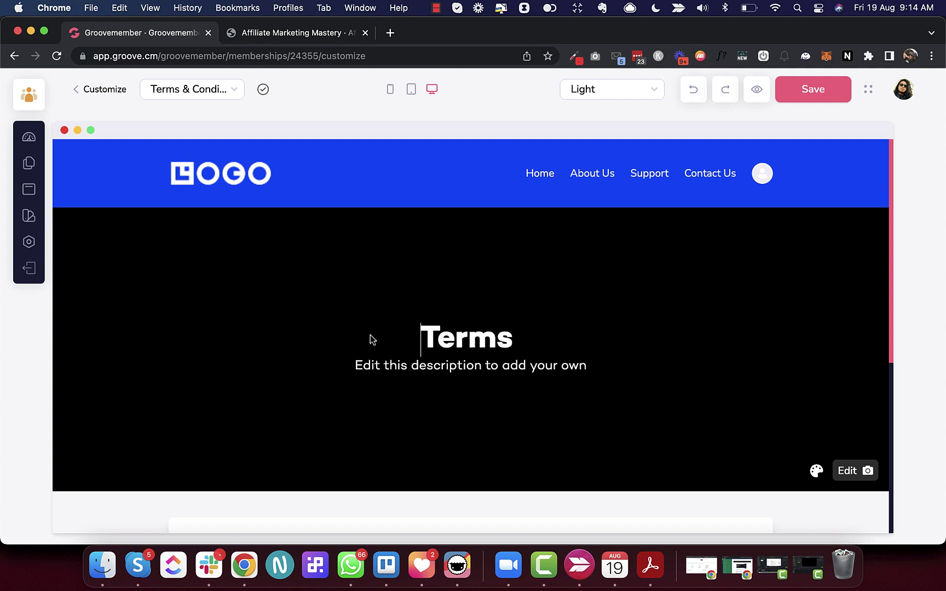
pyautogui.press('super+grave')
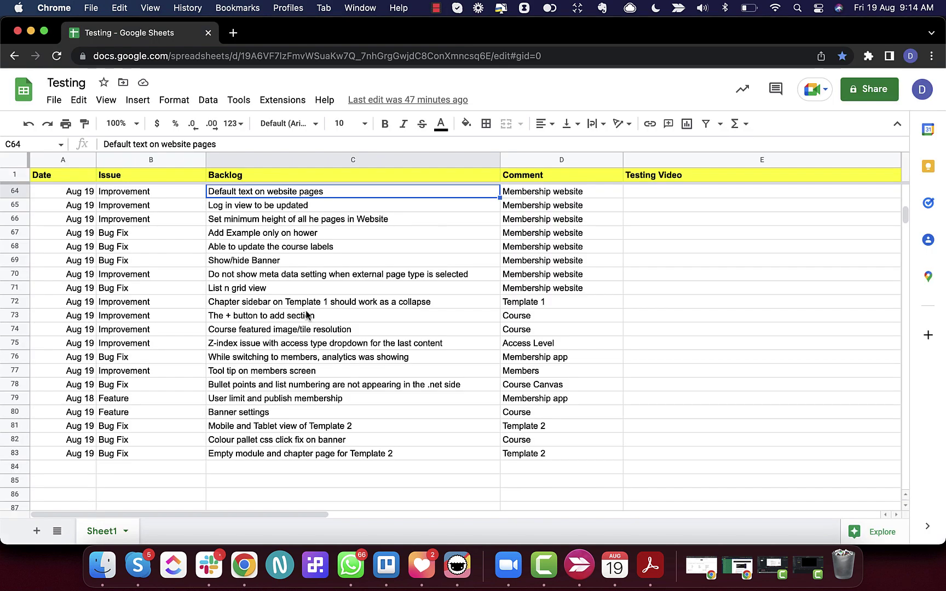
pyautogui.click(225, 211)
pyautogui.press('super+grave')
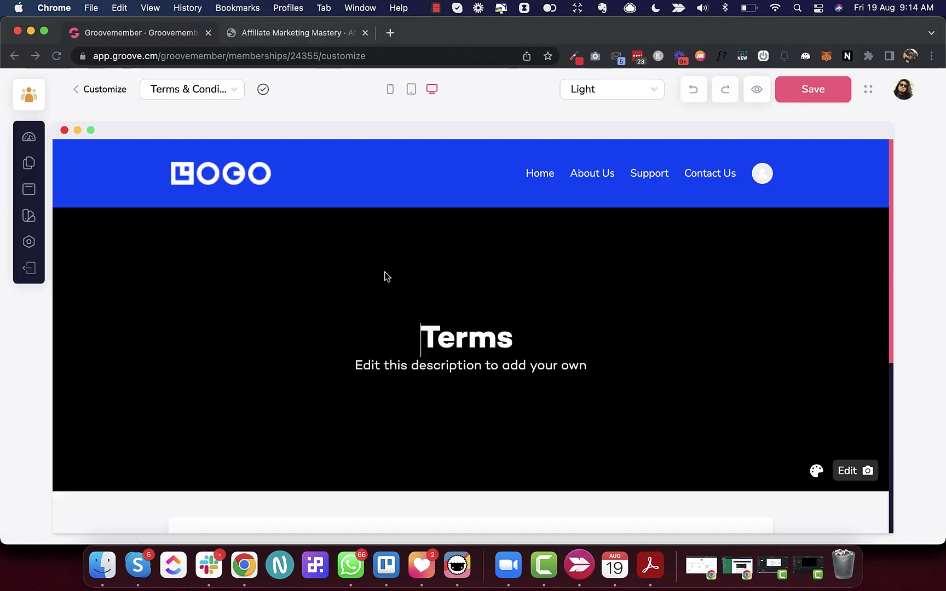
# Switch to the Home page and scroll through its My Courses and Other Courses sections
pyautogui.click(209, 94)
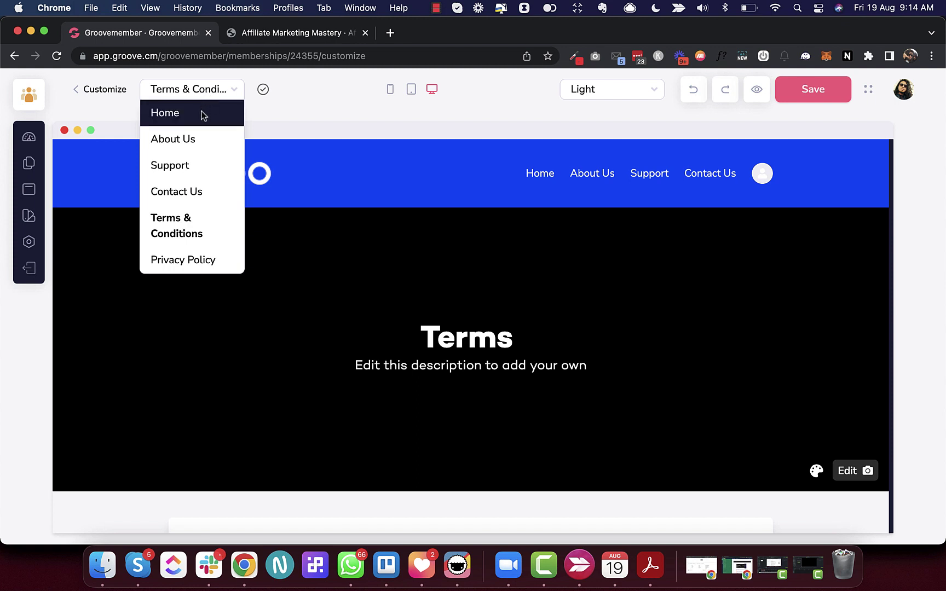
pyautogui.click(203, 114)
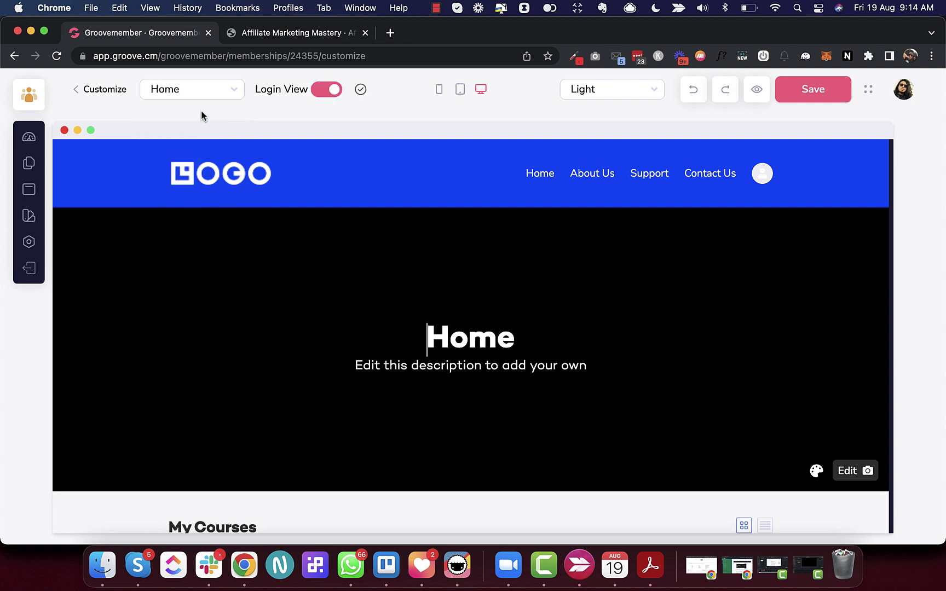
pyautogui.scroll(-12, 423, 268)
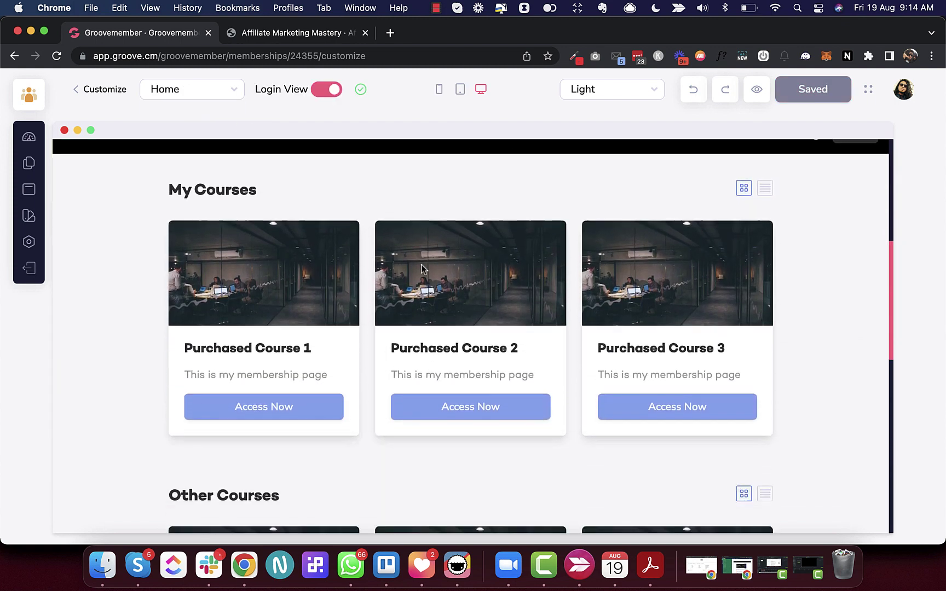
pyautogui.scroll(12, 421, 268)
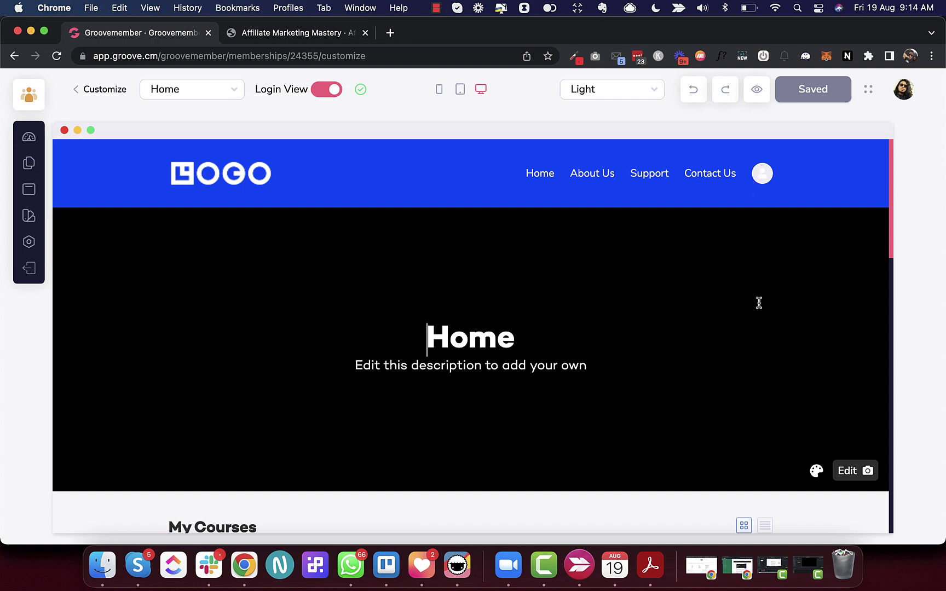
pyautogui.scroll(-6, 757, 304)
pyautogui.scroll(-3, 754, 328)
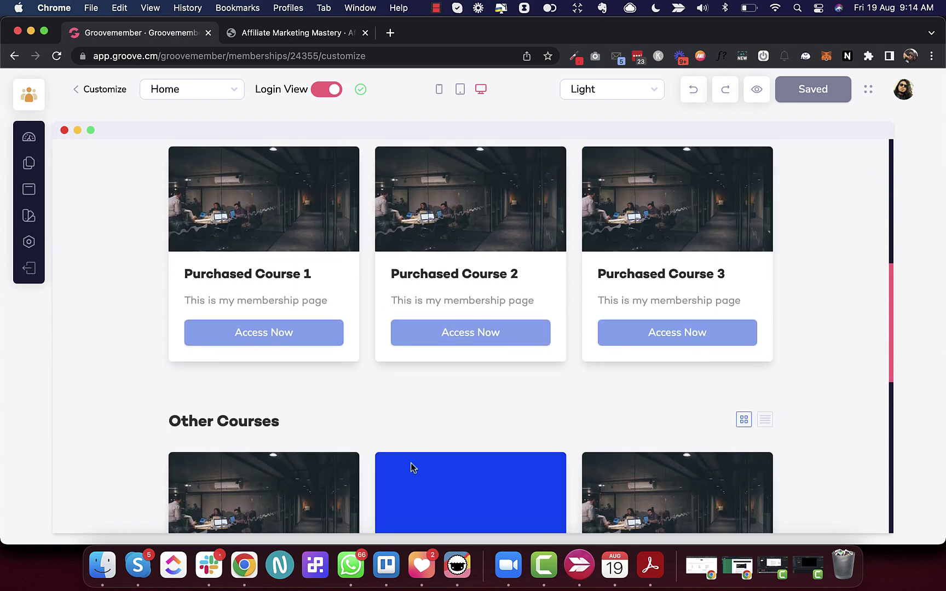
pyautogui.scroll(4, 386, 426)
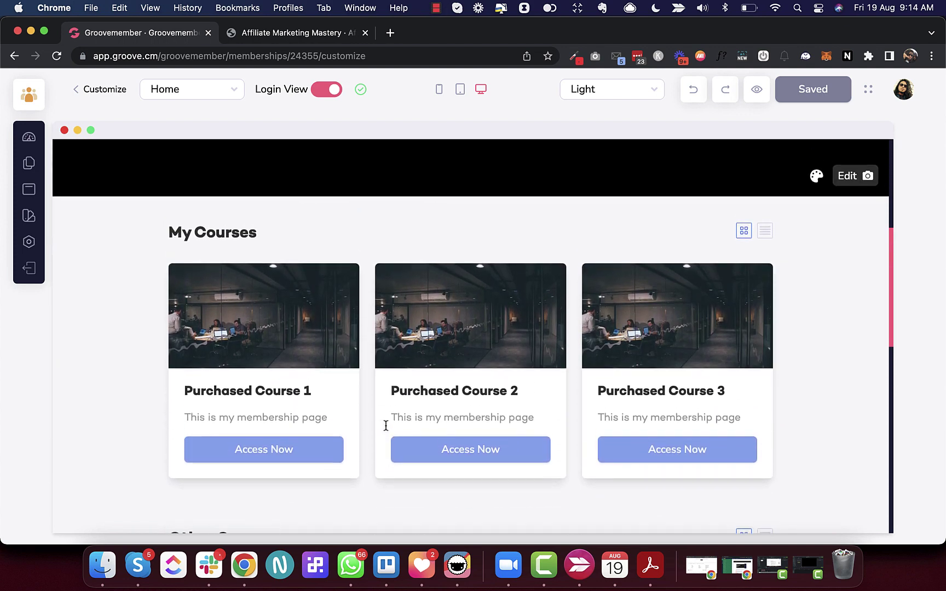
pyautogui.scroll(2, 125, 316)
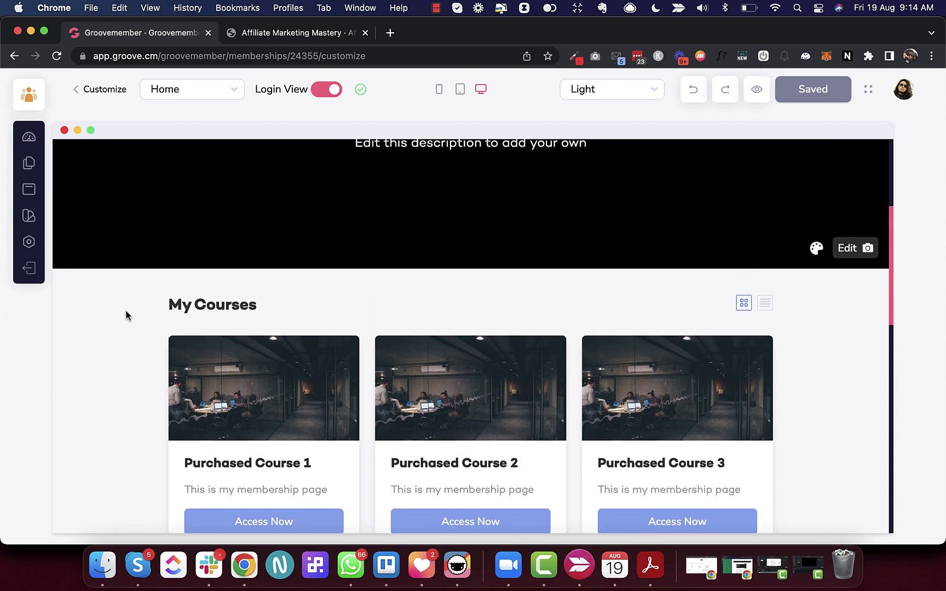
pyautogui.scroll(-7, 126, 315)
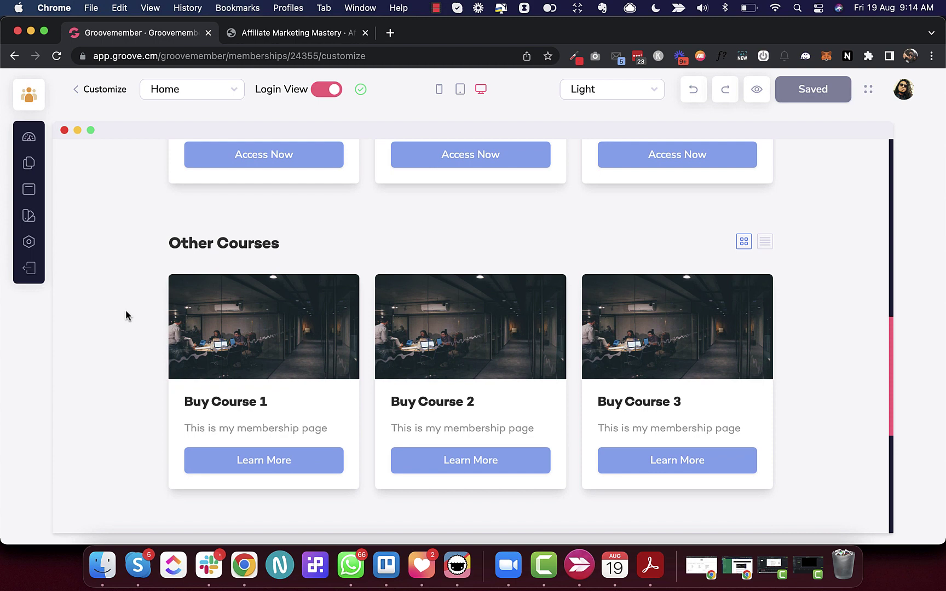
pyautogui.scroll(10, 126, 315)
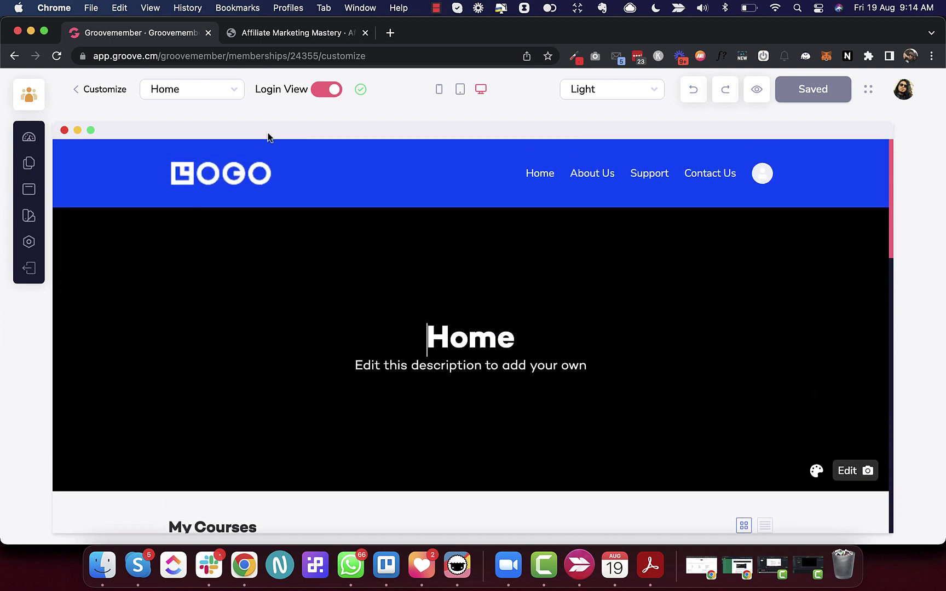
pyautogui.click(325, 91)
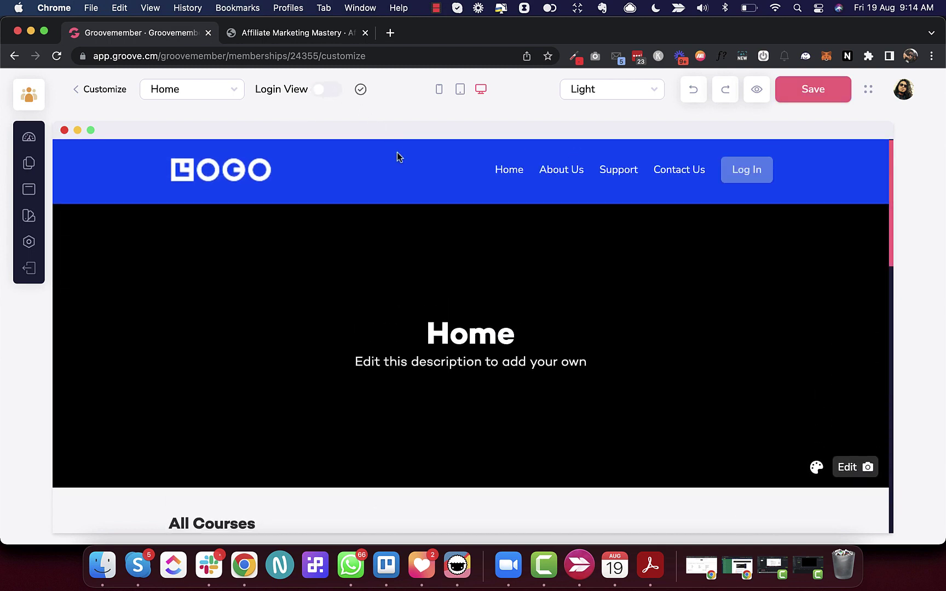
pyautogui.scroll(-8, 399, 160)
pyautogui.scroll(-5, 400, 168)
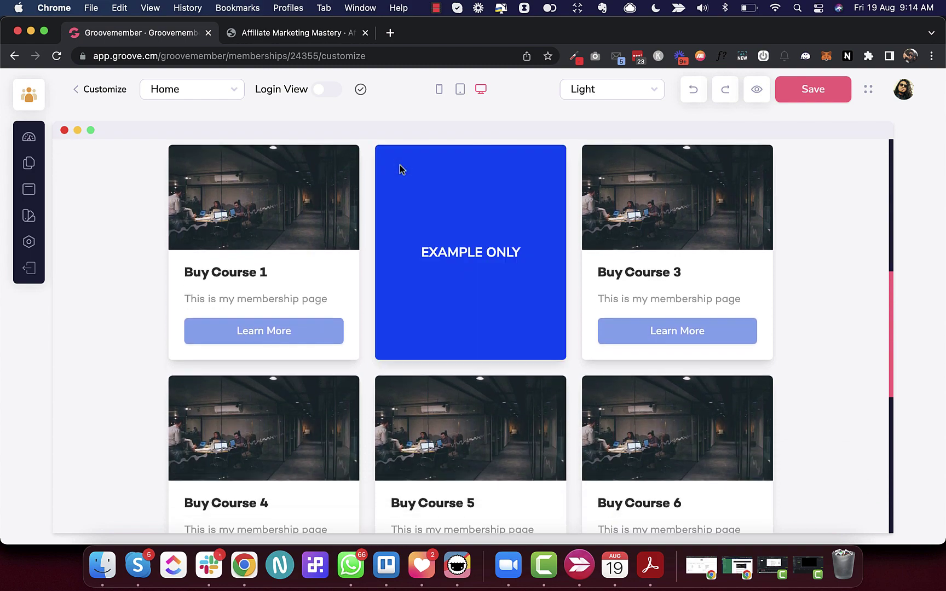
pyautogui.scroll(4, 93, 340)
pyautogui.scroll(3, 93, 342)
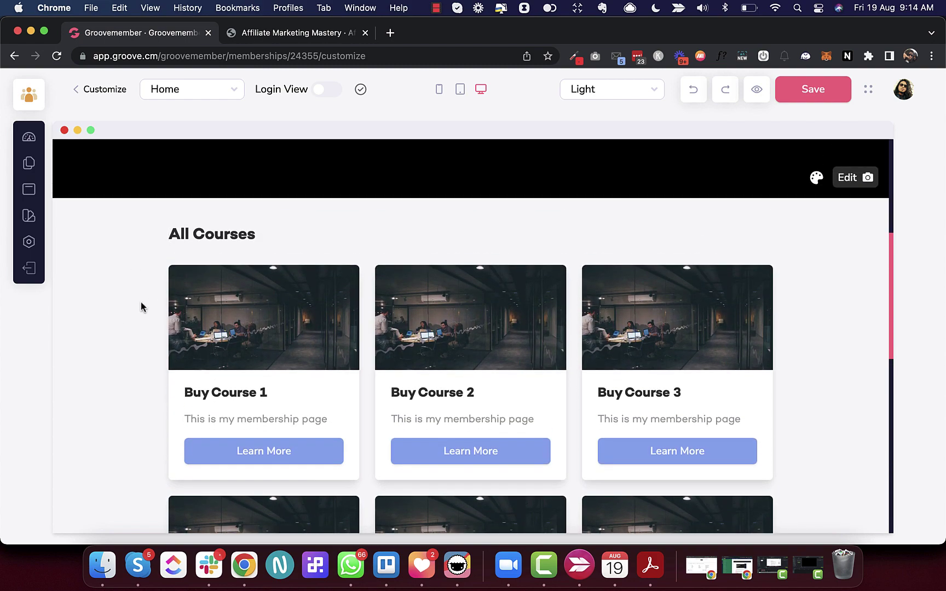
pyautogui.scroll(-5, 140, 306)
pyautogui.scroll(5, 140, 306)
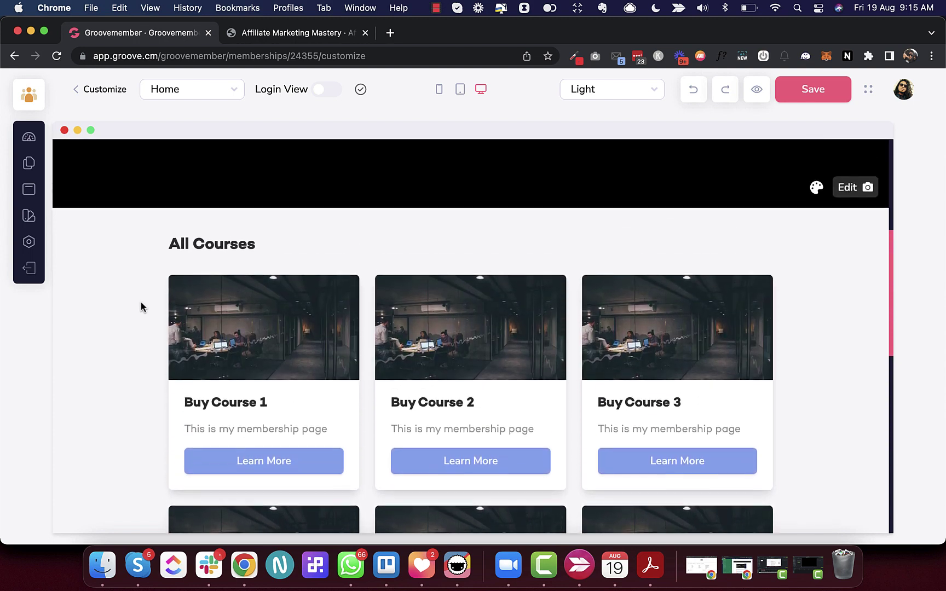
pyautogui.click(170, 249)
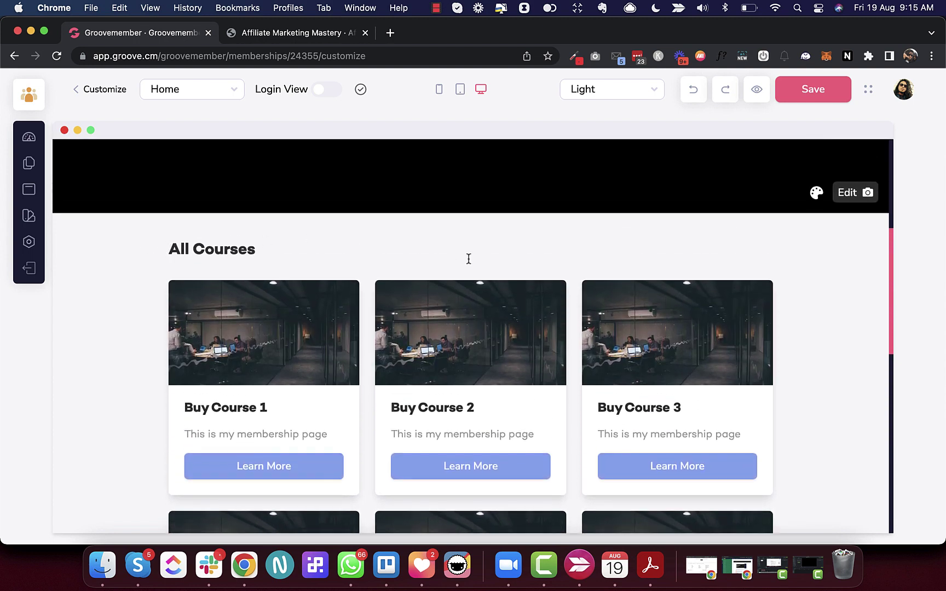
pyautogui.scroll(-6, 866, 372)
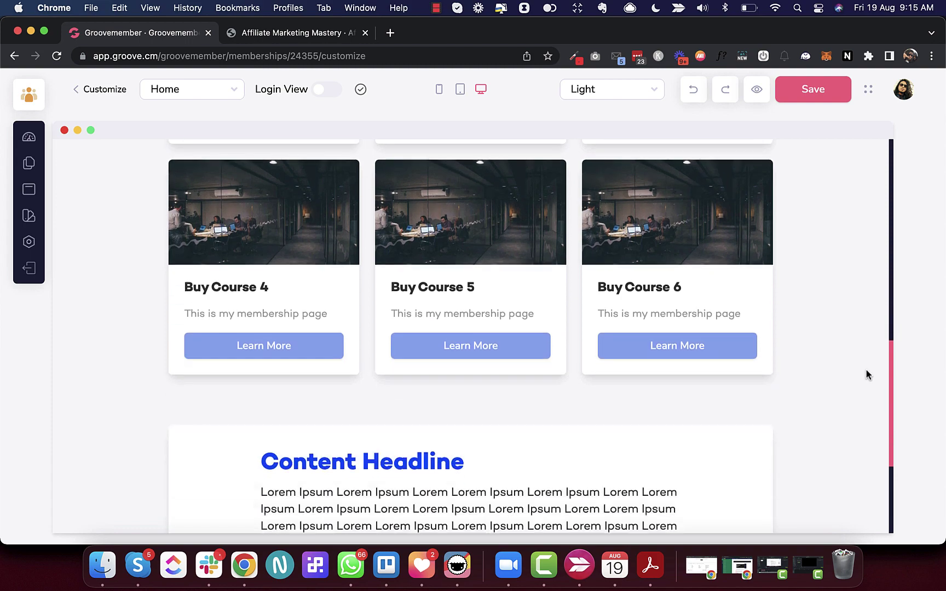
pyautogui.scroll(-3, 866, 371)
pyautogui.scroll(6, 866, 370)
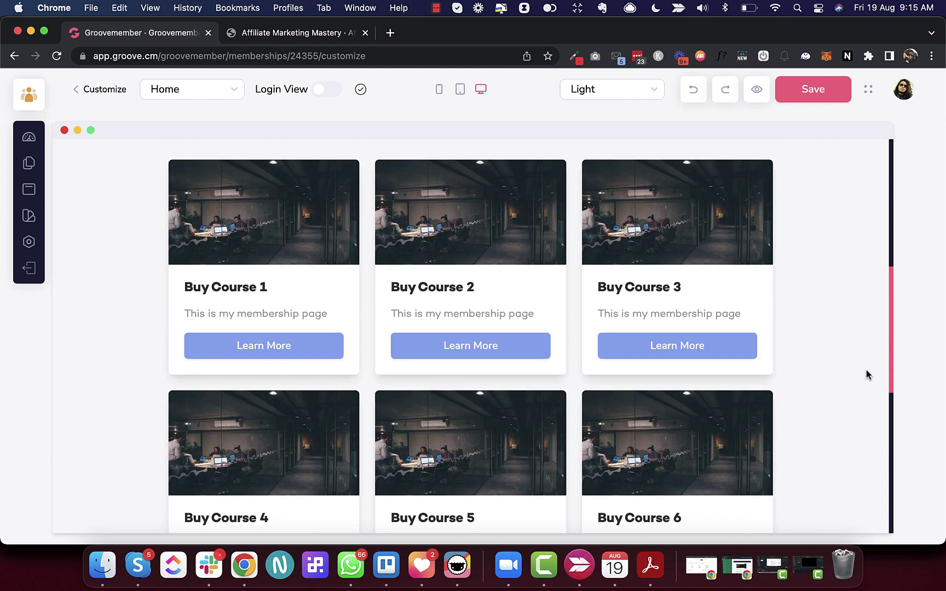
pyautogui.scroll(5, 866, 370)
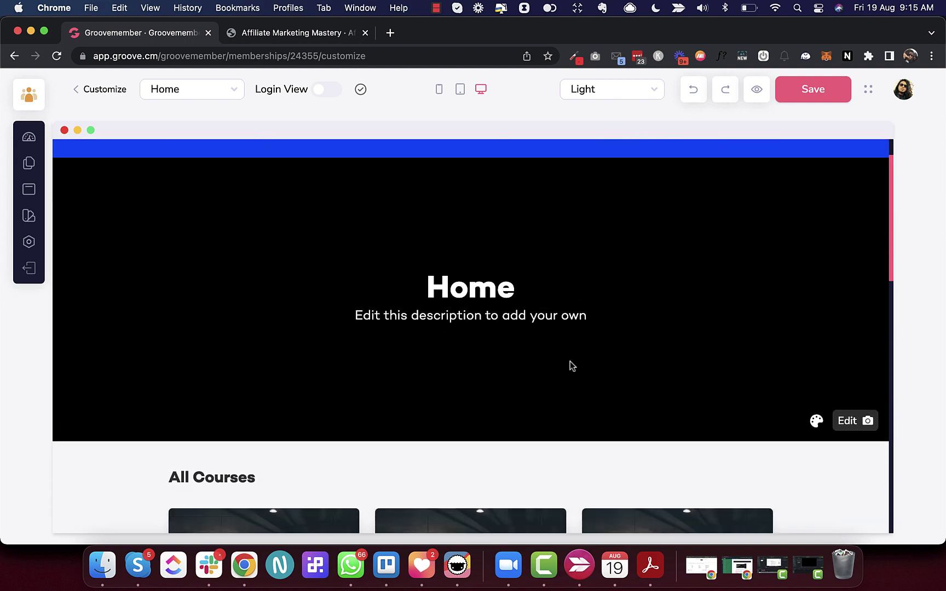
# In Login View, rename the 'My Courses' heading to 'Purchased Courses'
pyautogui.click(328, 89)
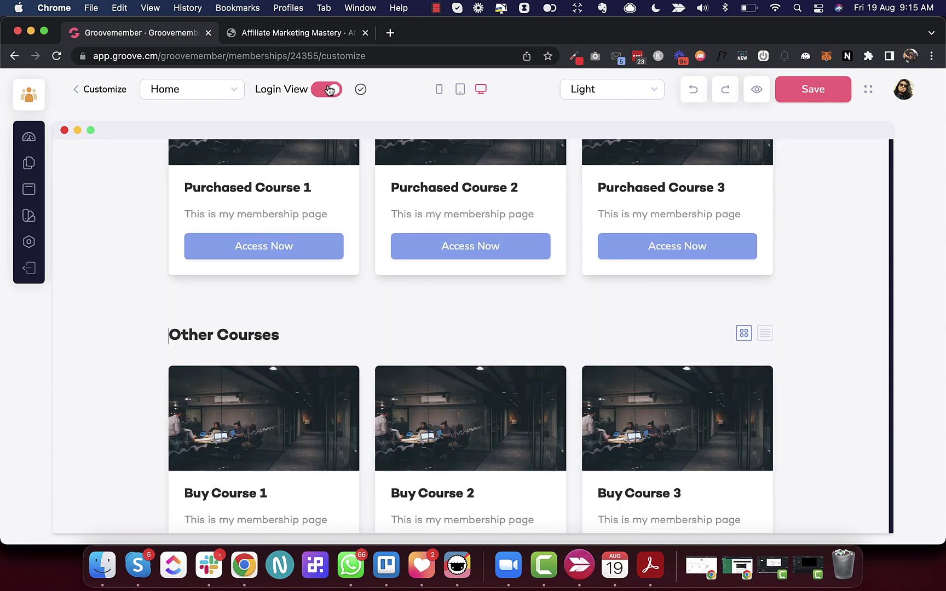
pyautogui.scroll(6, 315, 320)
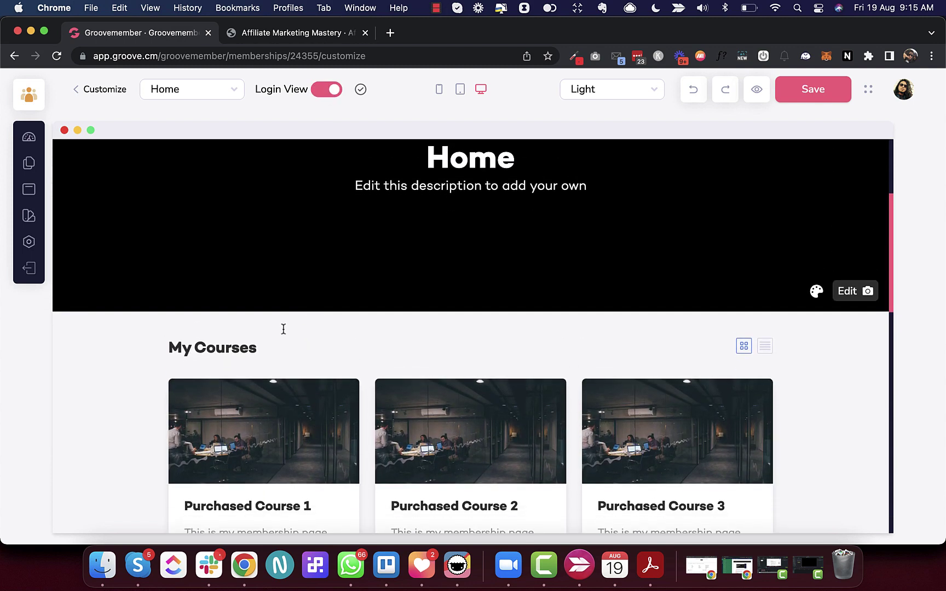
pyautogui.press('BackSpace')
pyautogui.press('BackSpace')
pyautogui.press('BackSpace')
pyautogui.press('BackSpace')
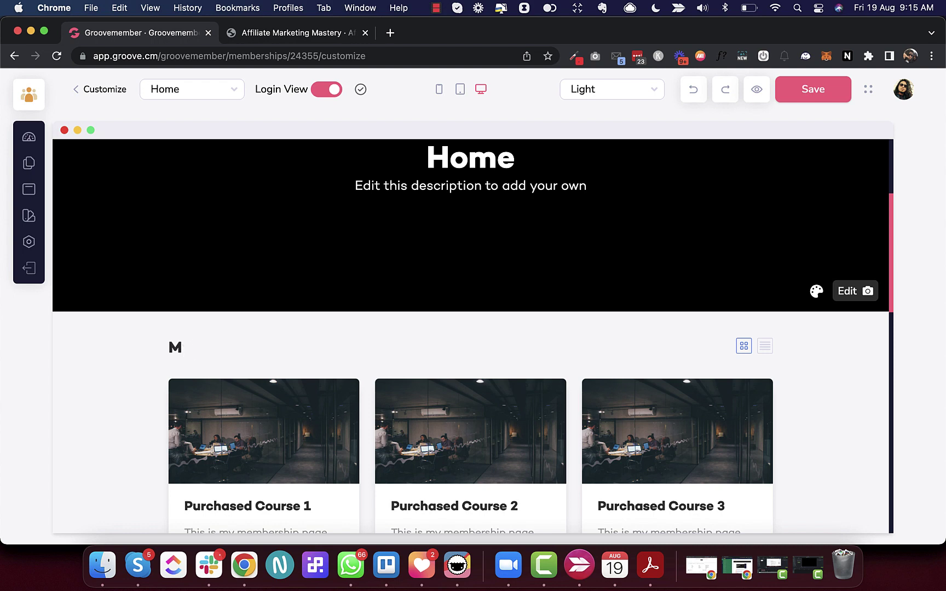
pyautogui.press('super+z')
pyautogui.write('PuMy Courses')
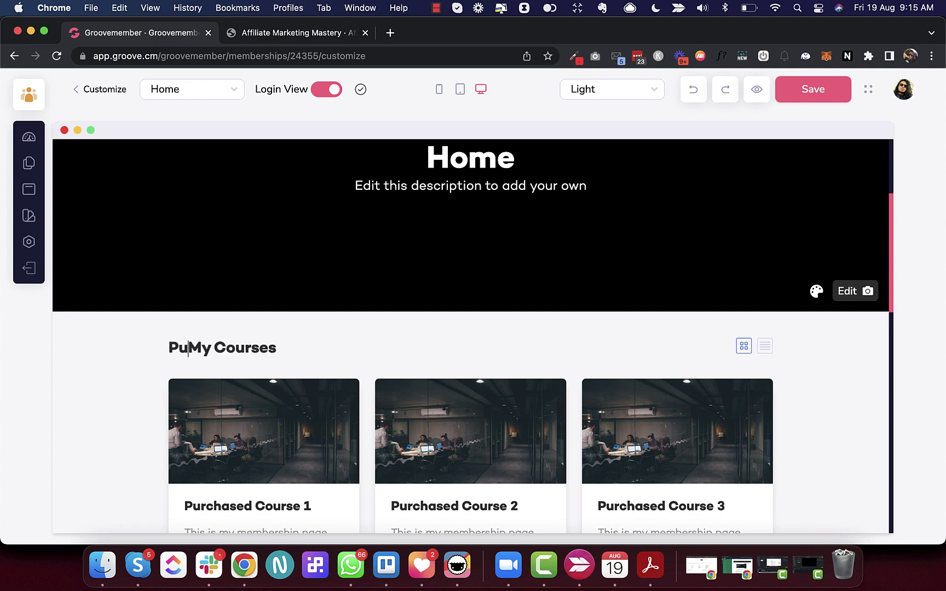
pyautogui.click(211, 348)
pyautogui.press('BackSpace')
pyautogui.press('BackSpace')
pyautogui.write('rchased')
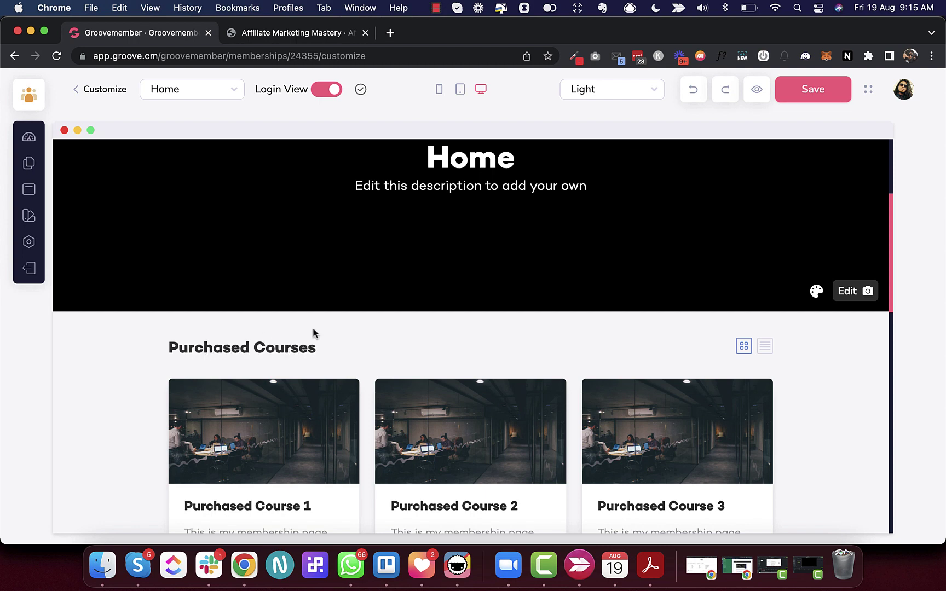
# Rename 'Other Courses' to 'Available Courses' and save the changes
pyautogui.scroll(-5, 337, 357)
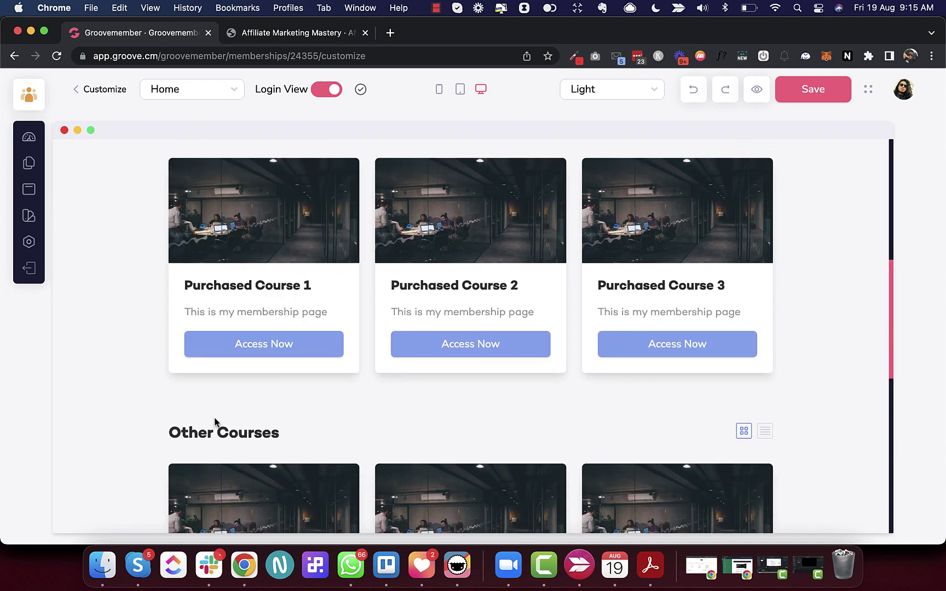
pyautogui.doubleClick(189, 432)
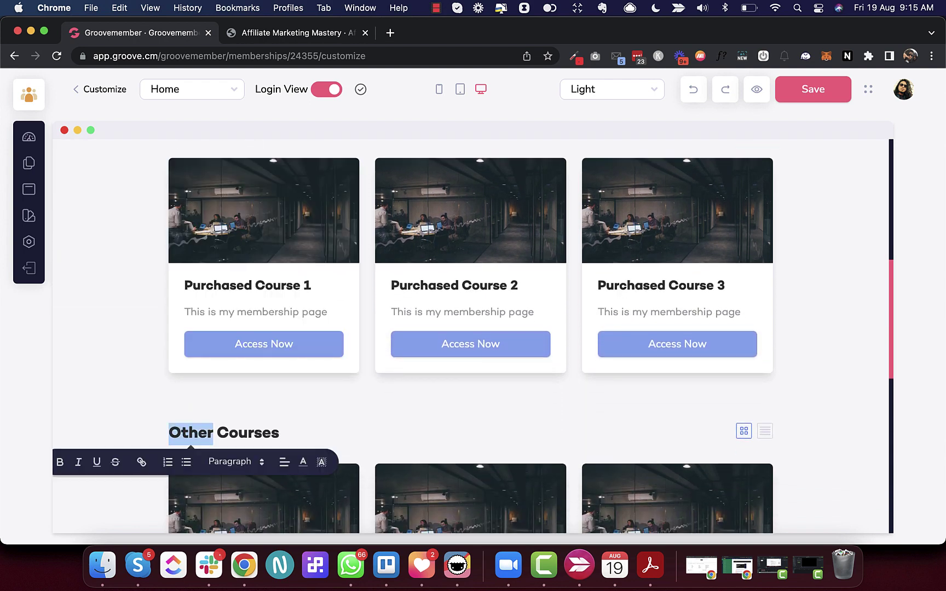
pyautogui.write('Available')
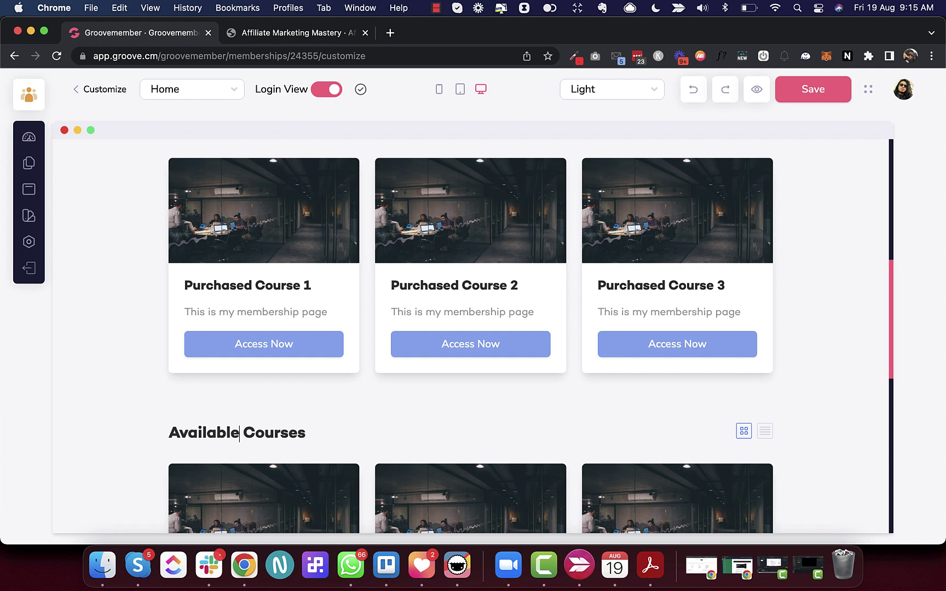
pyautogui.scroll(10, 360, 424)
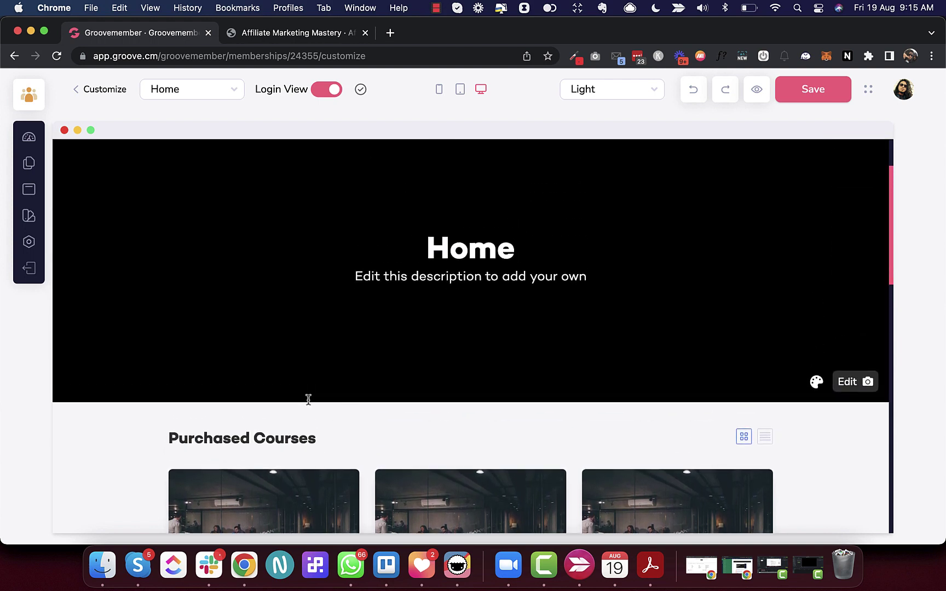
pyautogui.scroll(-3, 308, 403)
pyautogui.scroll(-6, 308, 403)
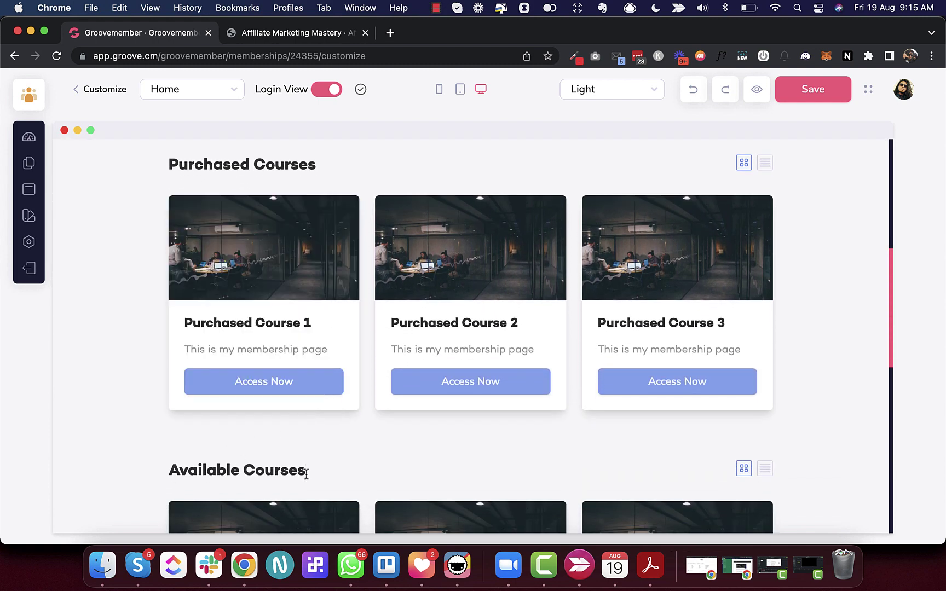
pyautogui.scroll(14, 306, 474)
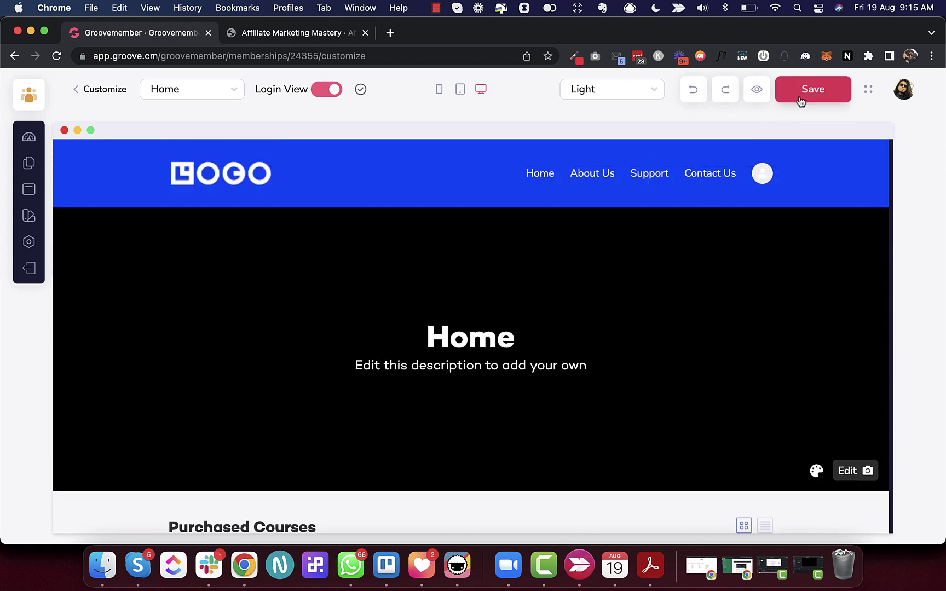
pyautogui.click(813, 87)
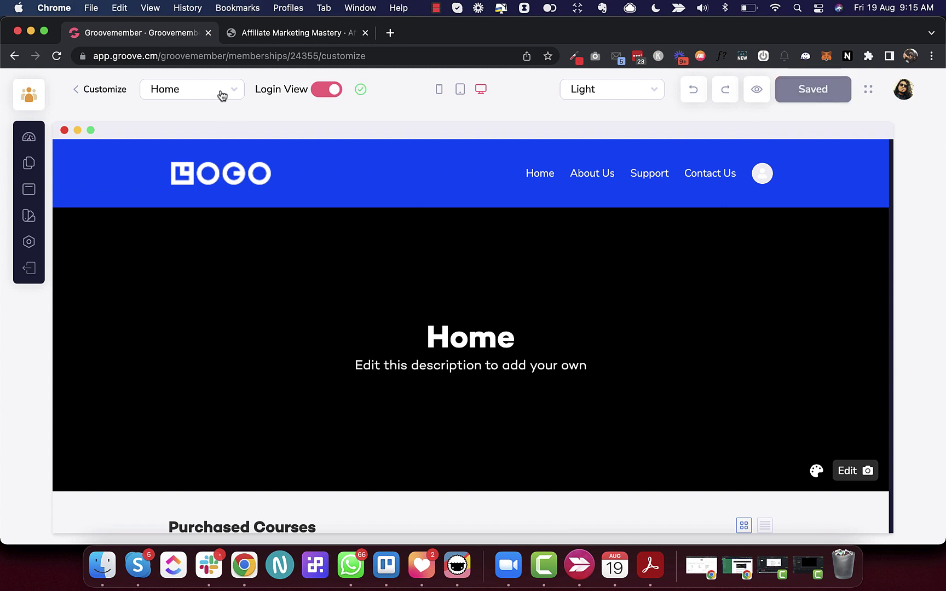
# With Login View off, change 'All Courses' to 'All Available Courses' and save
pyautogui.click(325, 91)
pyautogui.scroll(-5, 380, 367)
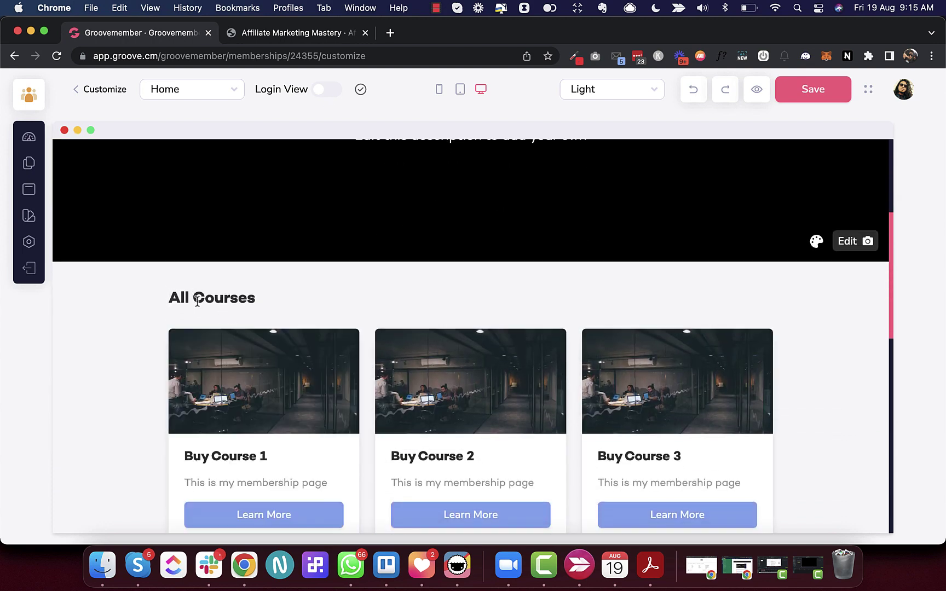
pyautogui.click(197, 300)
pyautogui.press('BackSpace')
pyautogui.press('BackSpace')
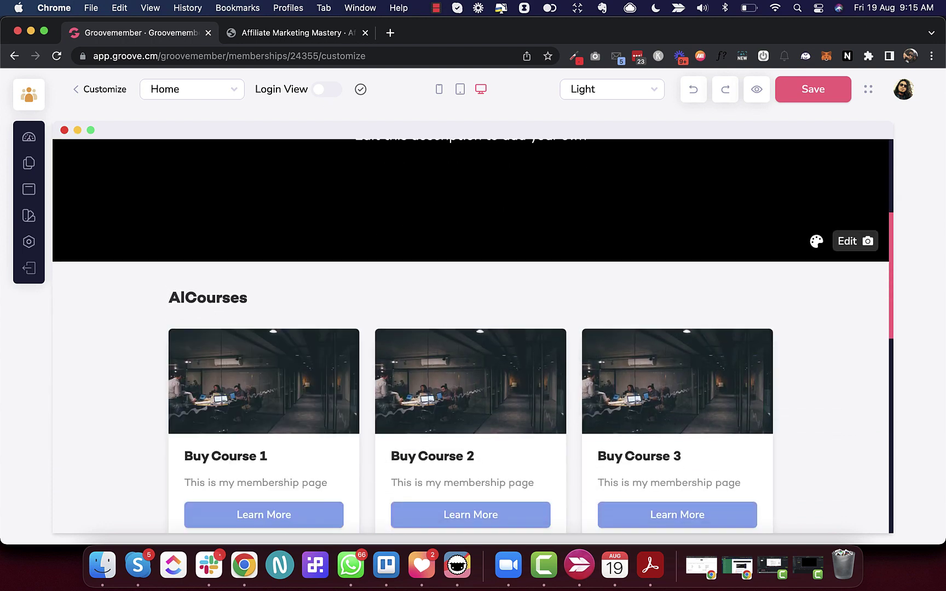
pyautogui.write('l Ava')
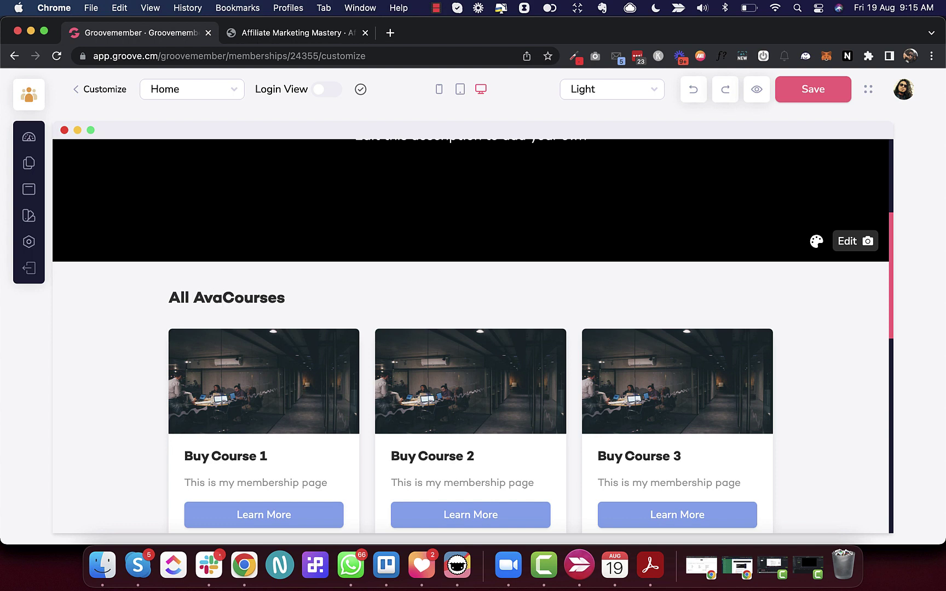
pyautogui.write('i')
pyautogui.write('labl')
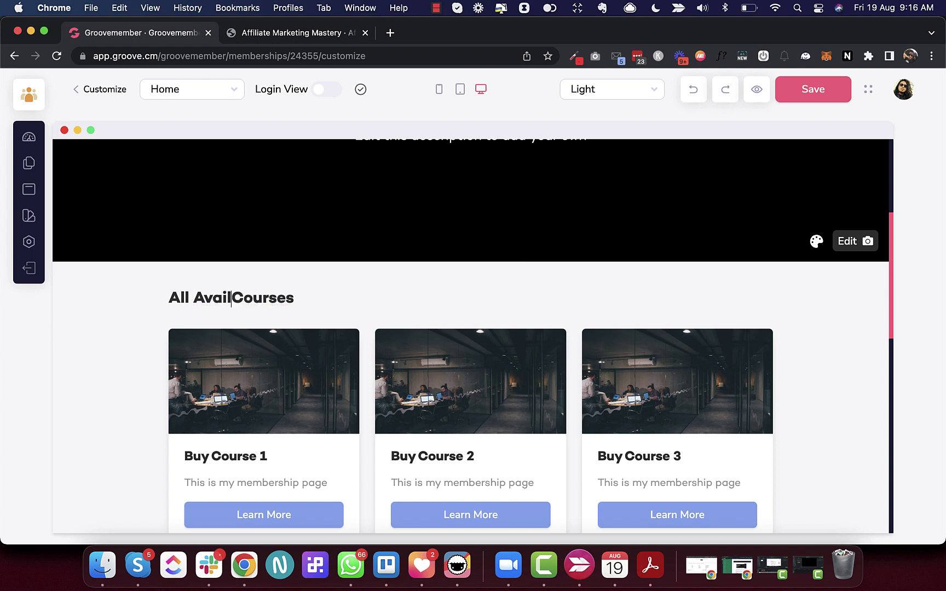
pyautogui.write('e')
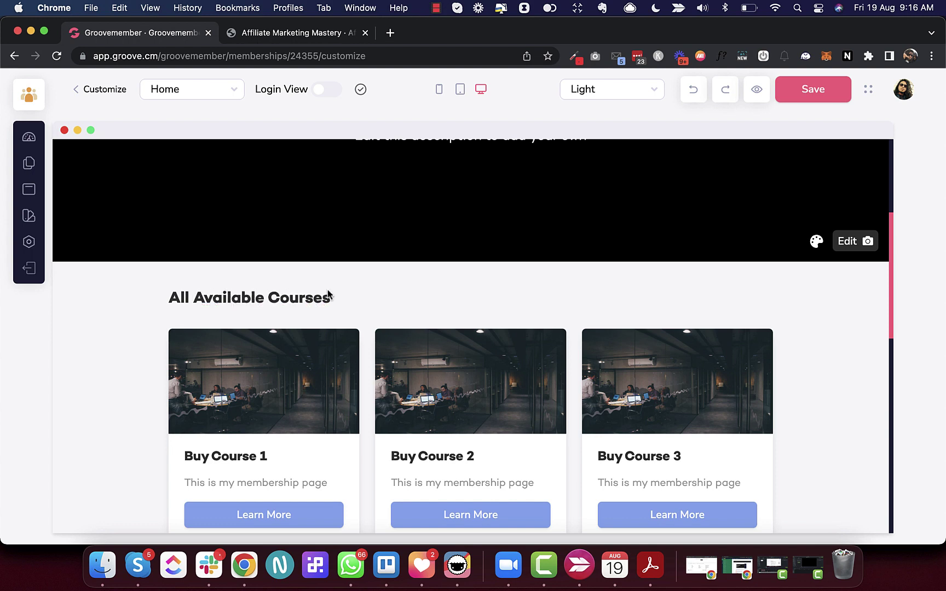
pyautogui.click(803, 87)
pyautogui.click(328, 92)
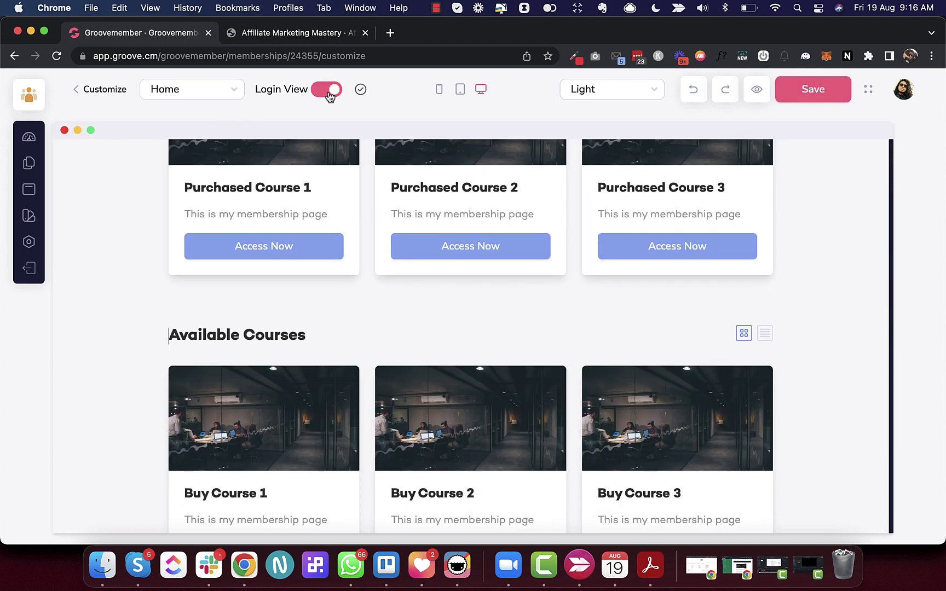
pyautogui.scroll(6, 402, 370)
pyautogui.scroll(-3, 402, 370)
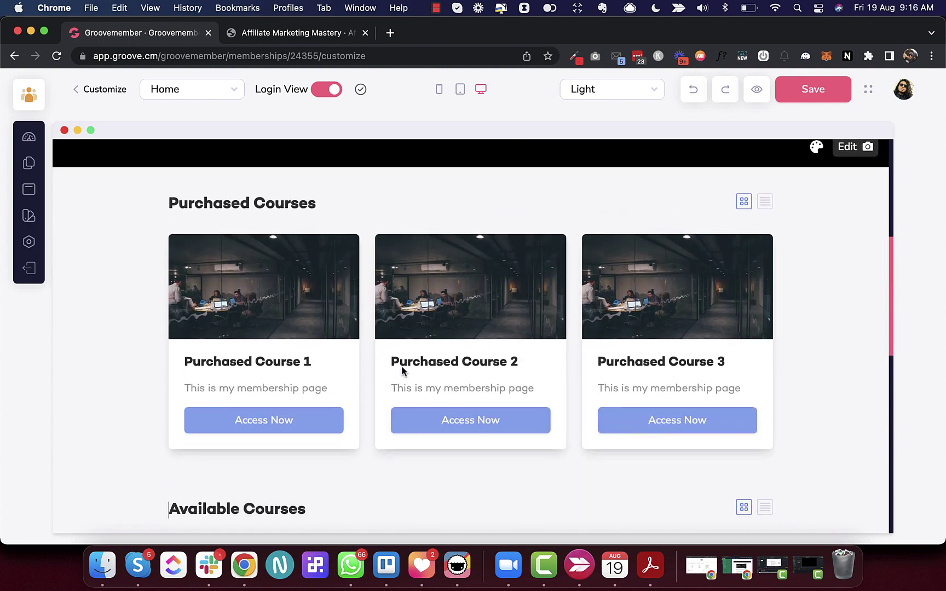
pyautogui.scroll(-1, 402, 370)
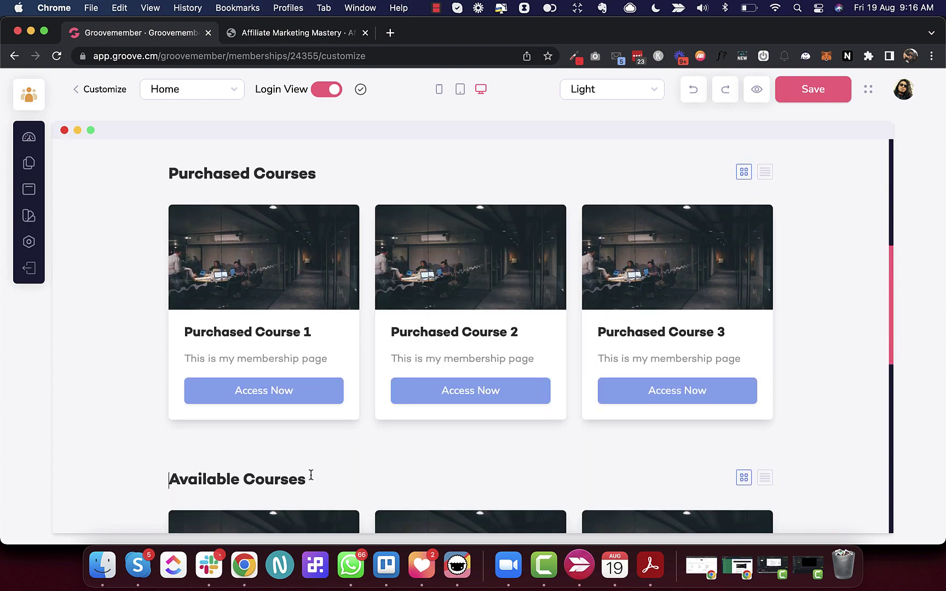
pyautogui.scroll(8, 311, 474)
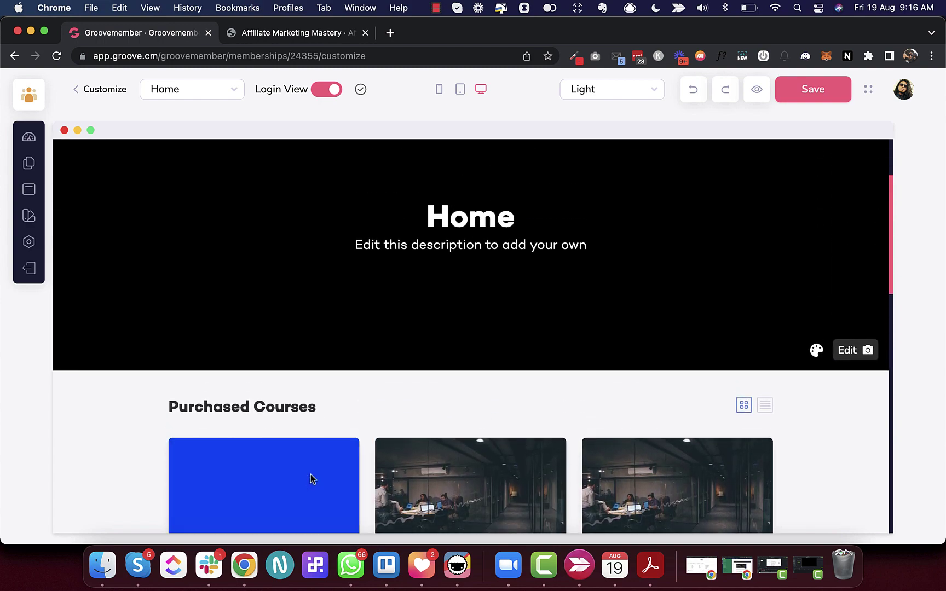
pyautogui.click(326, 90)
pyautogui.scroll(-5, 318, 382)
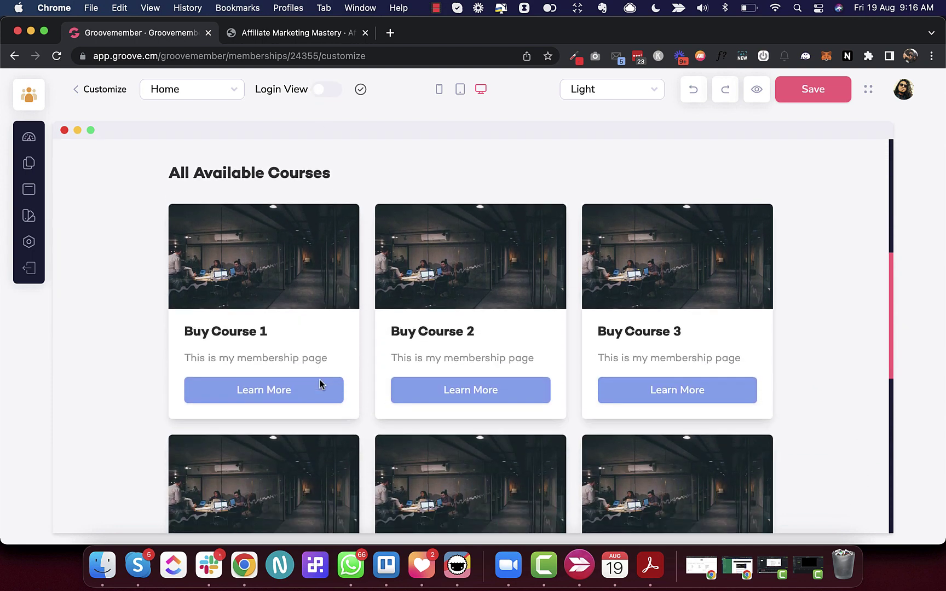
pyautogui.scroll(3, 320, 383)
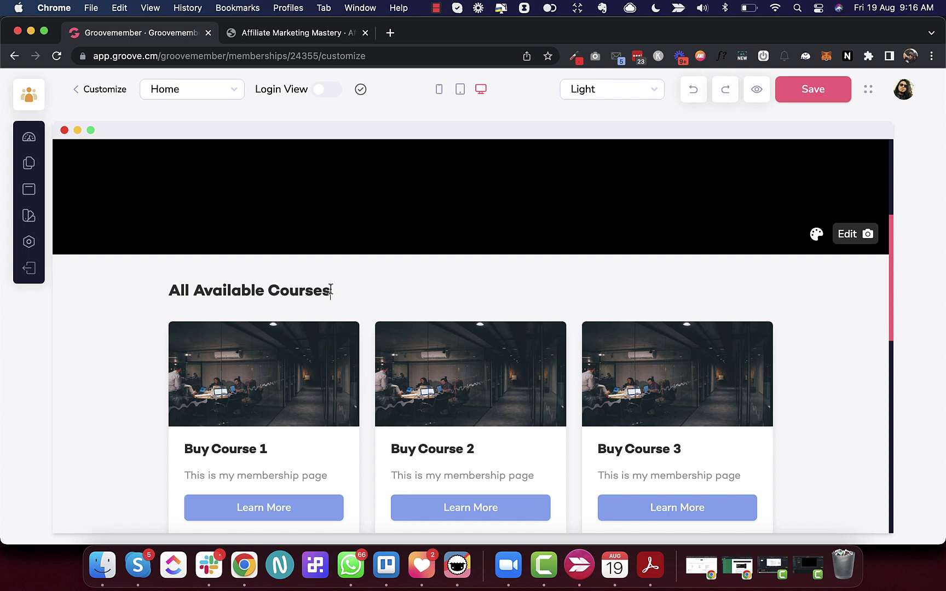
pyautogui.press('super+grave')
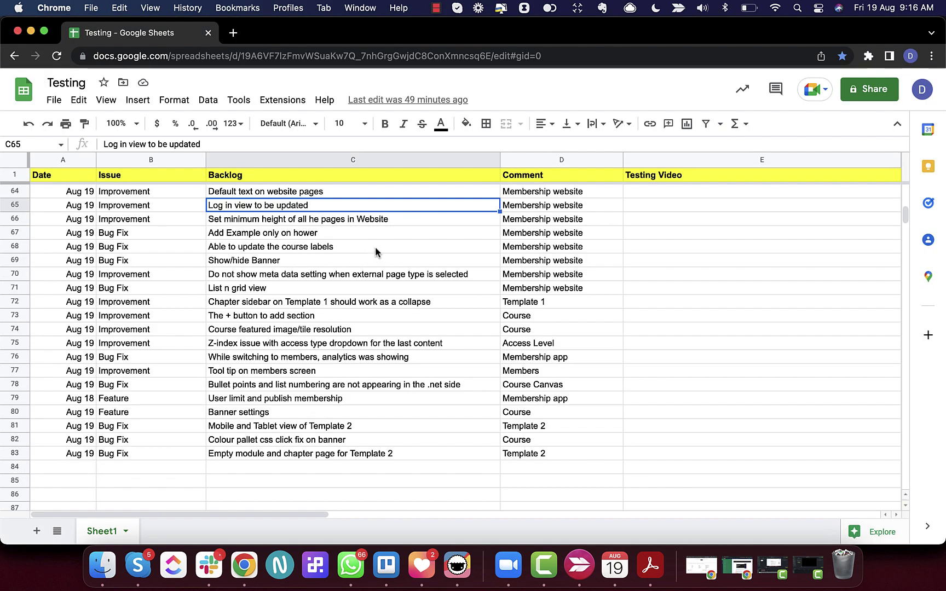
pyautogui.click(316, 219)
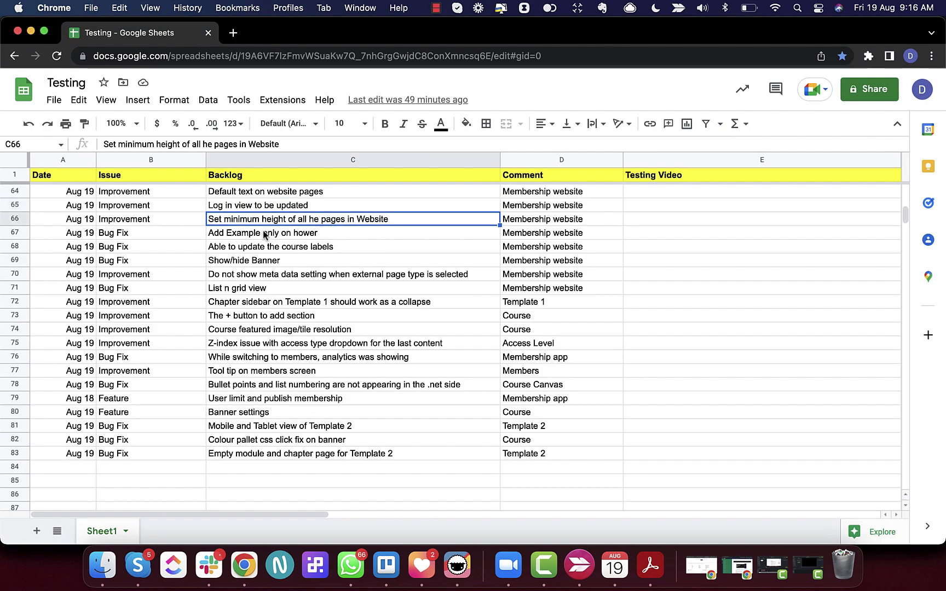
# Back in the editor, switch to the Support page and open its live preview
pyautogui.press('super+grave')
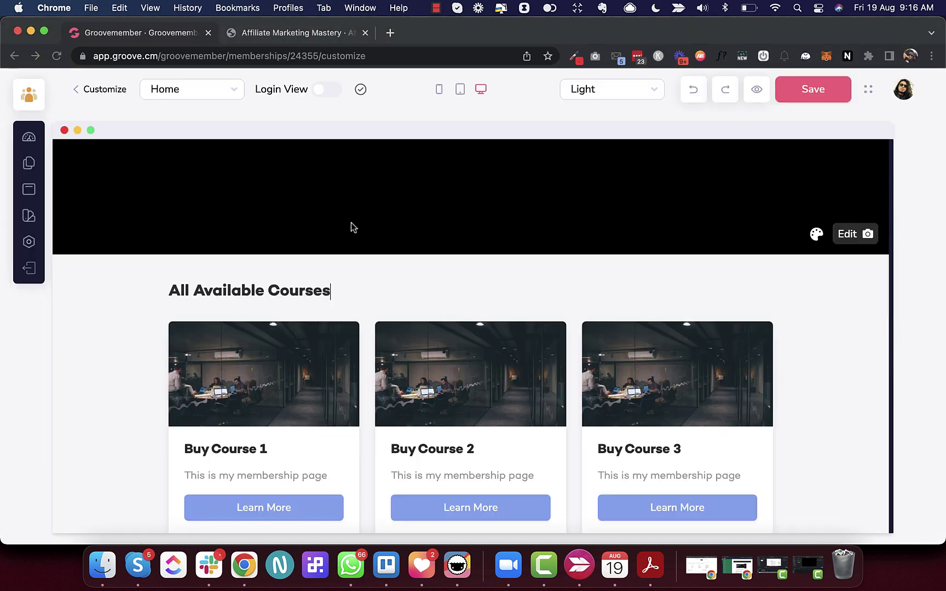
pyautogui.scroll(5, 452, 239)
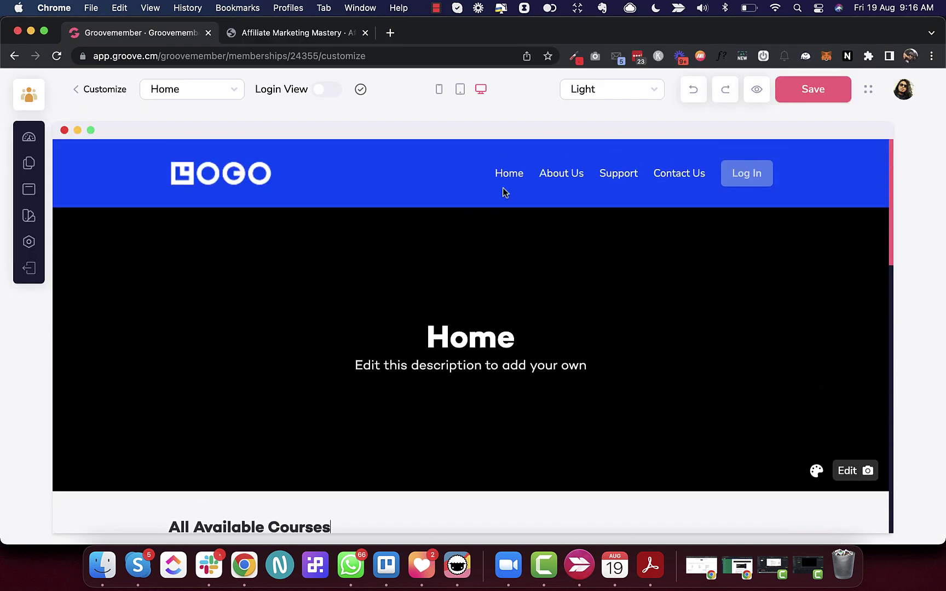
pyautogui.scroll(-10, 633, 295)
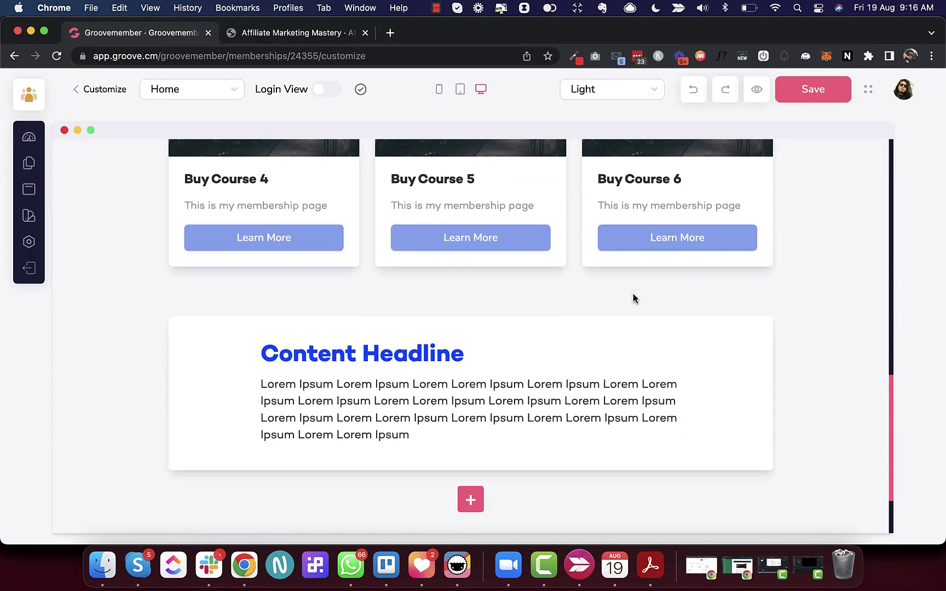
pyautogui.scroll(8, 632, 298)
pyautogui.click(196, 96)
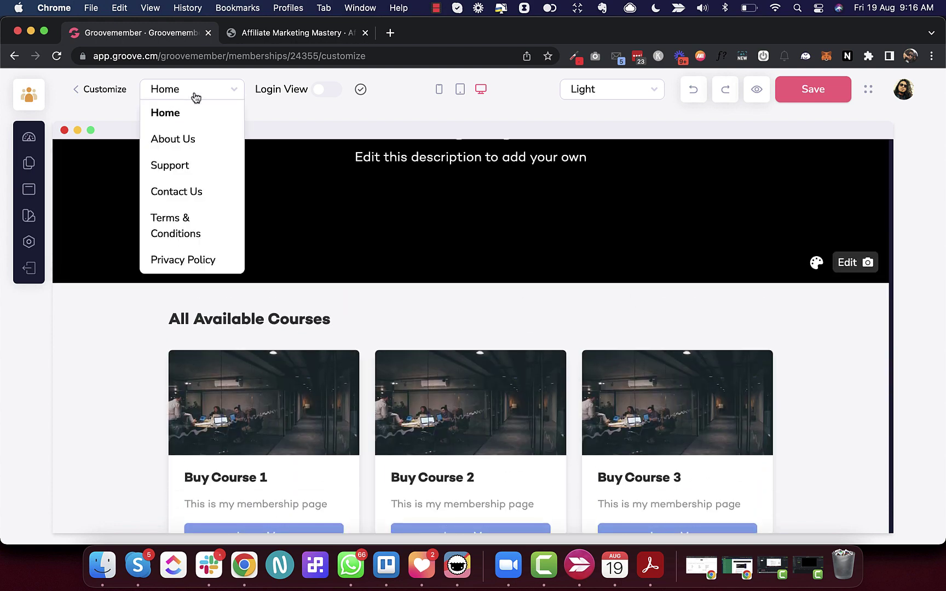
pyautogui.click(188, 171)
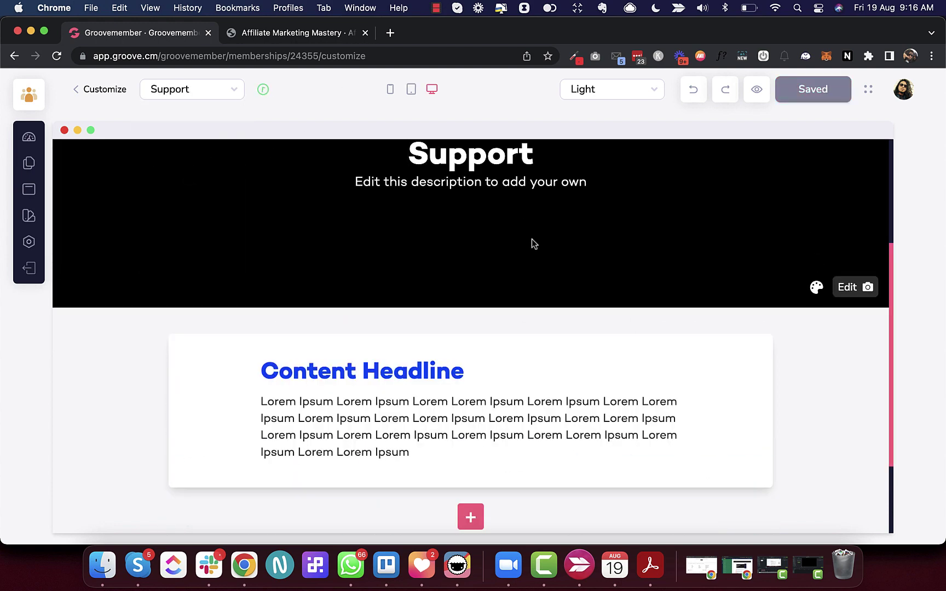
pyautogui.scroll(4, 534, 250)
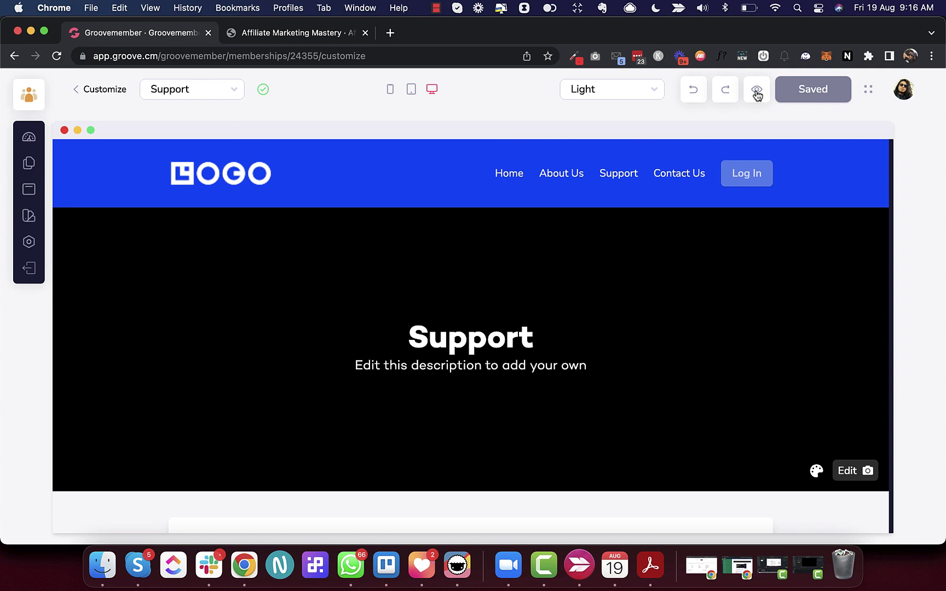
pyautogui.click(756, 91)
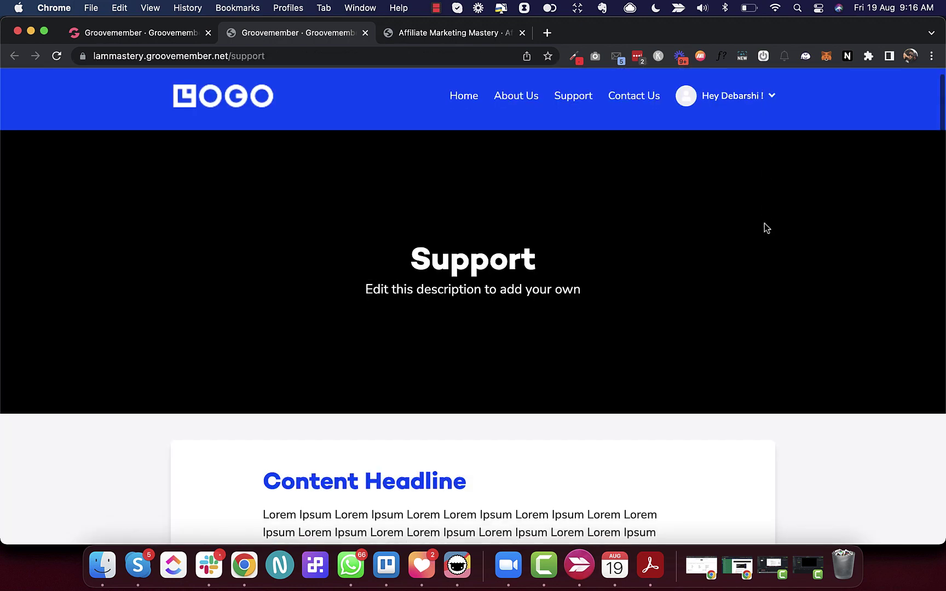
# Scroll the live Support page down to the footer and back up to the header
pyautogui.scroll(-5, 765, 227)
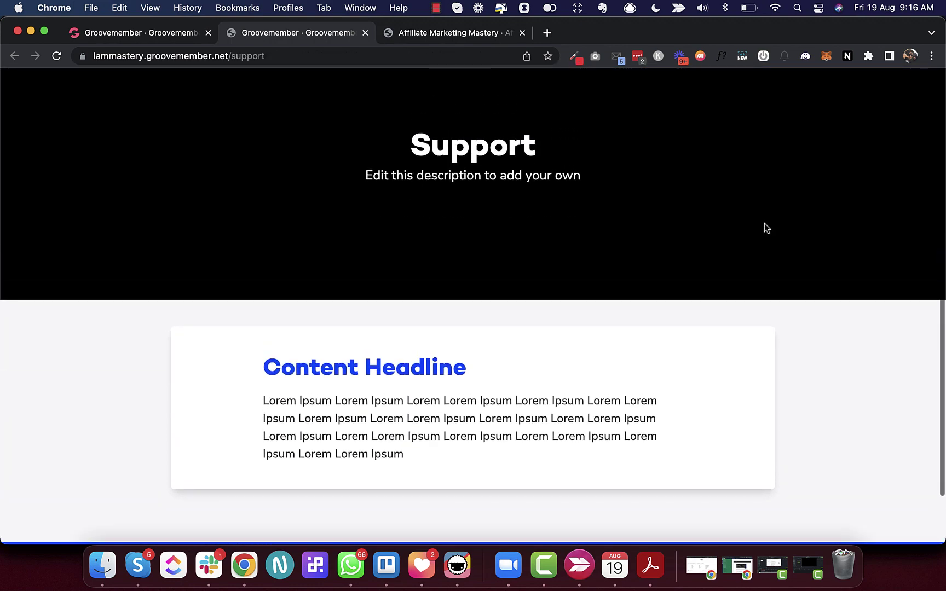
pyautogui.scroll(-2, 345, 501)
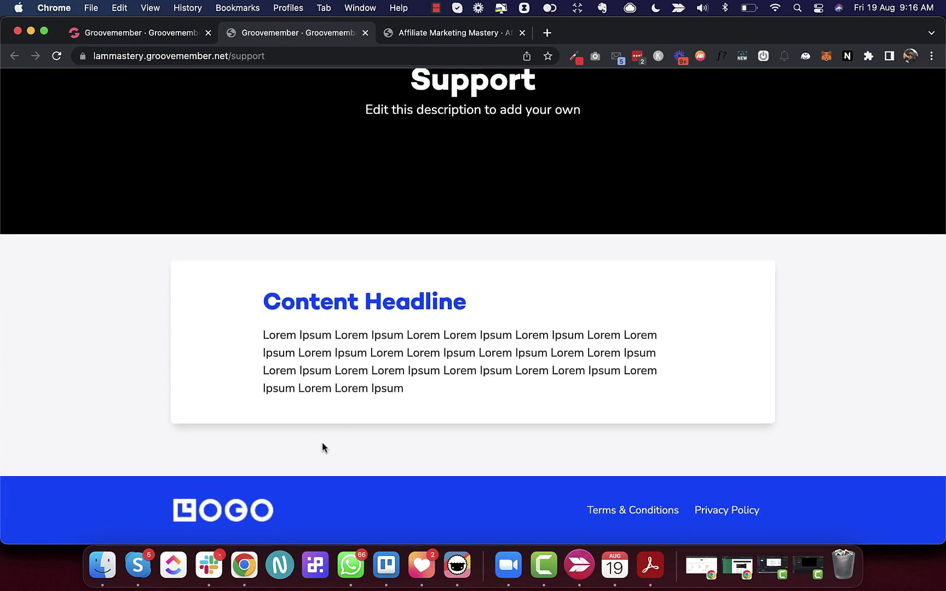
pyautogui.scroll(4, 580, 417)
pyautogui.scroll(-3, 580, 418)
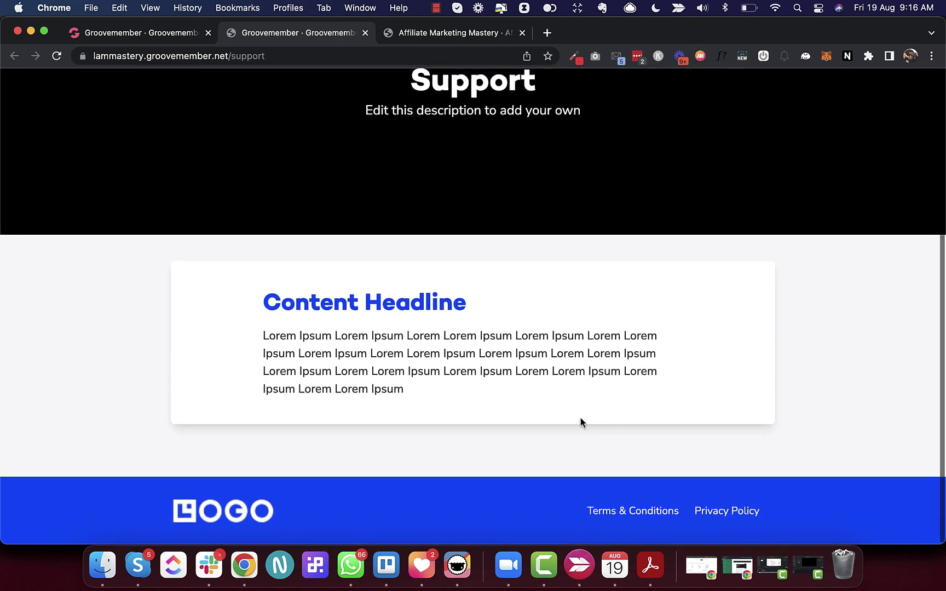
pyautogui.scroll(3, 580, 418)
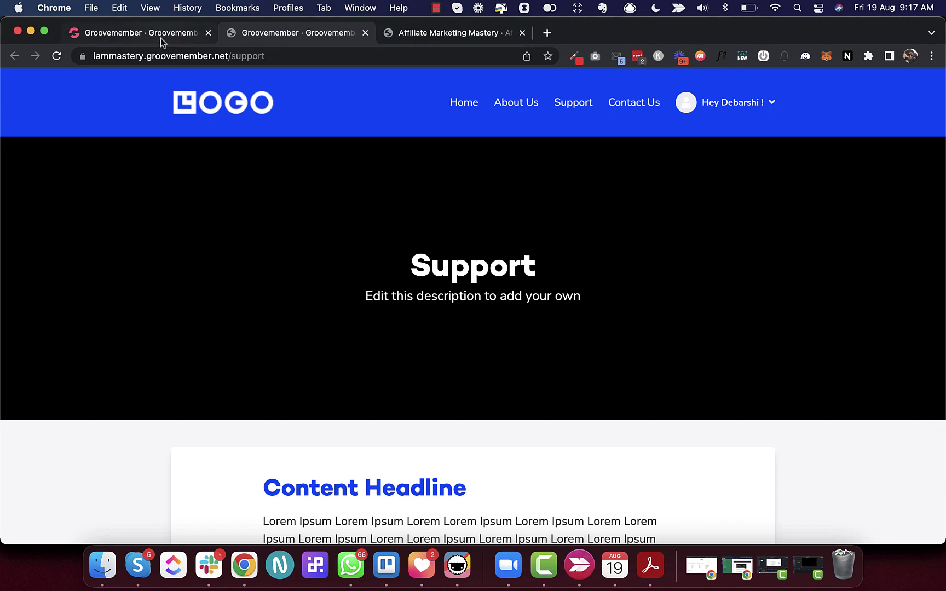
# Return to the site editor and switch it to the Home page
pyautogui.click(160, 38)
pyautogui.scroll(-5, 486, 363)
pyautogui.scroll(5, 486, 367)
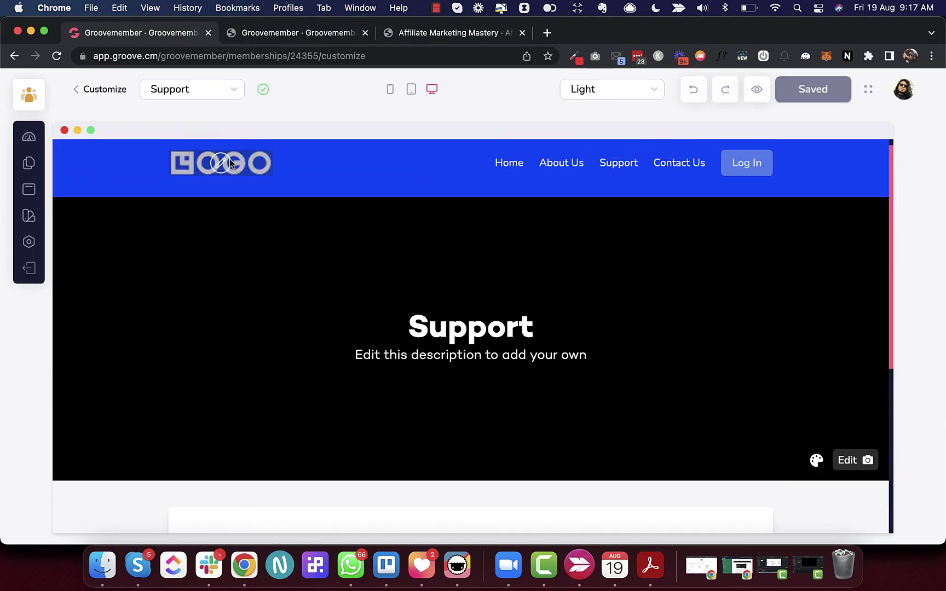
pyautogui.click(195, 97)
pyautogui.click(192, 117)
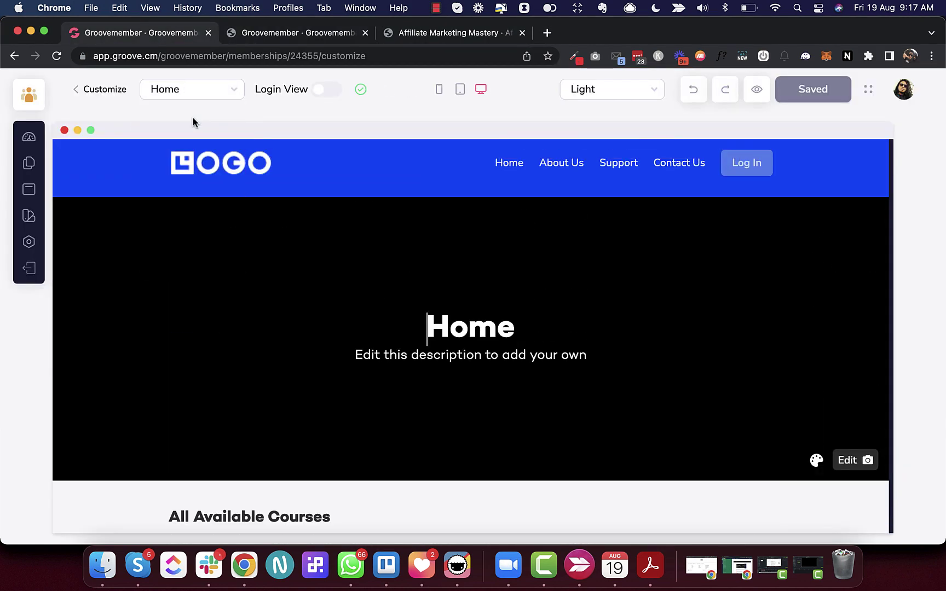
pyautogui.scroll(-8, 394, 326)
pyautogui.scroll(1, 300, 311)
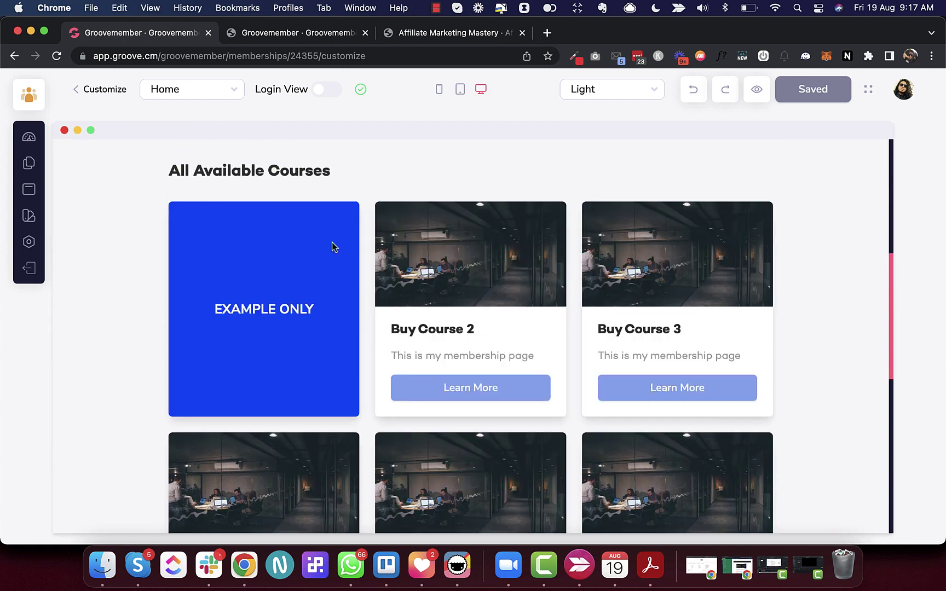
pyautogui.scroll(-3, 300, 367)
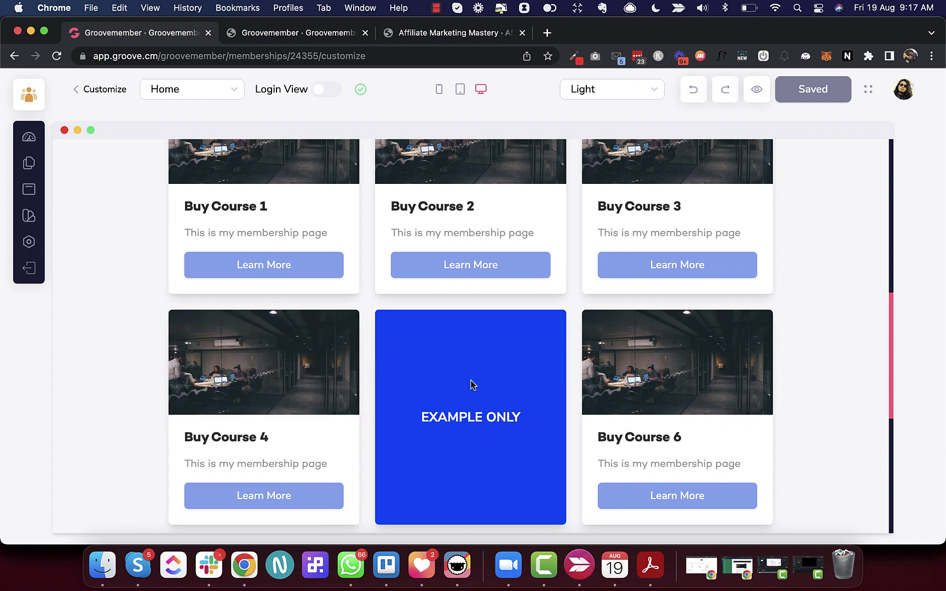
pyautogui.scroll(5, 636, 383)
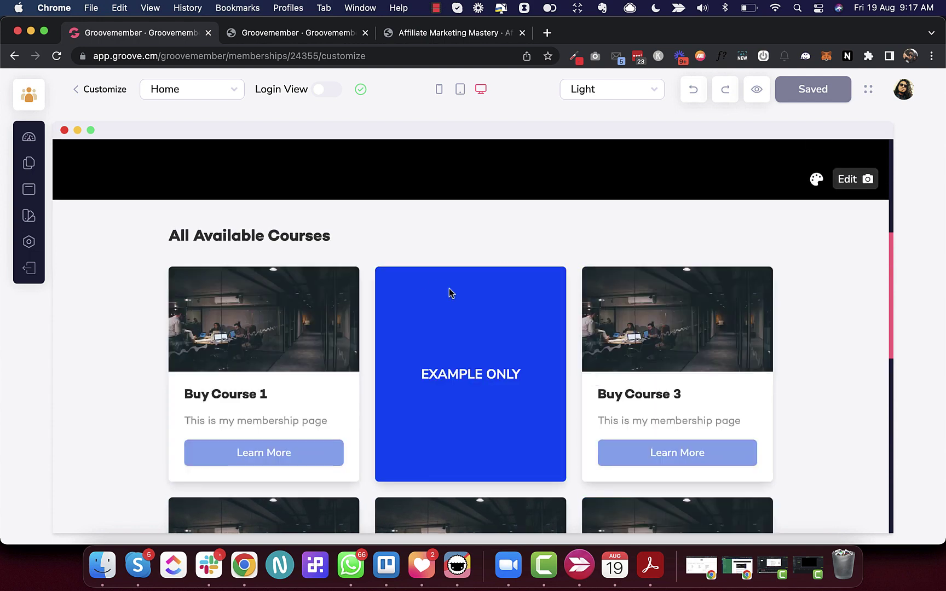
pyautogui.scroll(8, 448, 293)
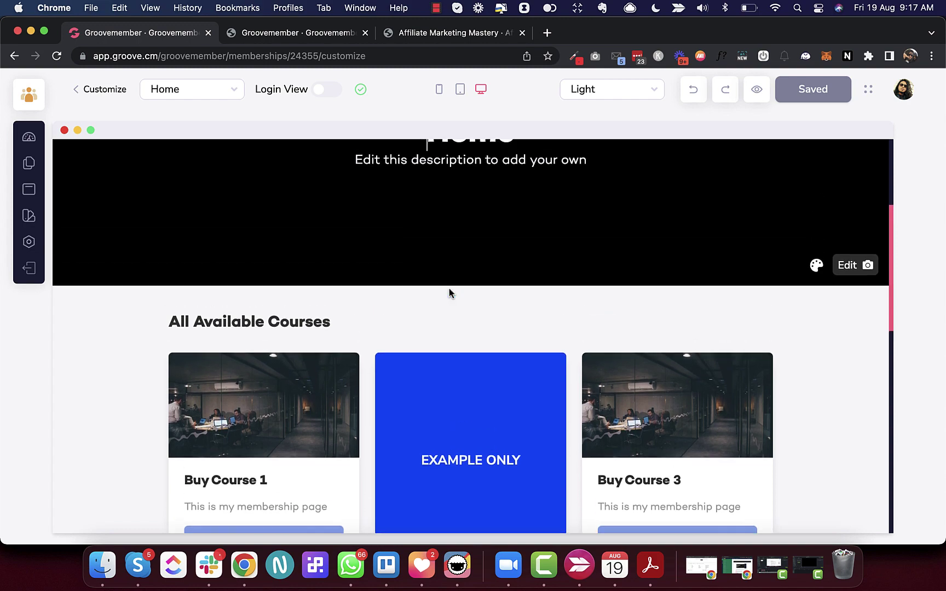
pyautogui.scroll(-10, 449, 293)
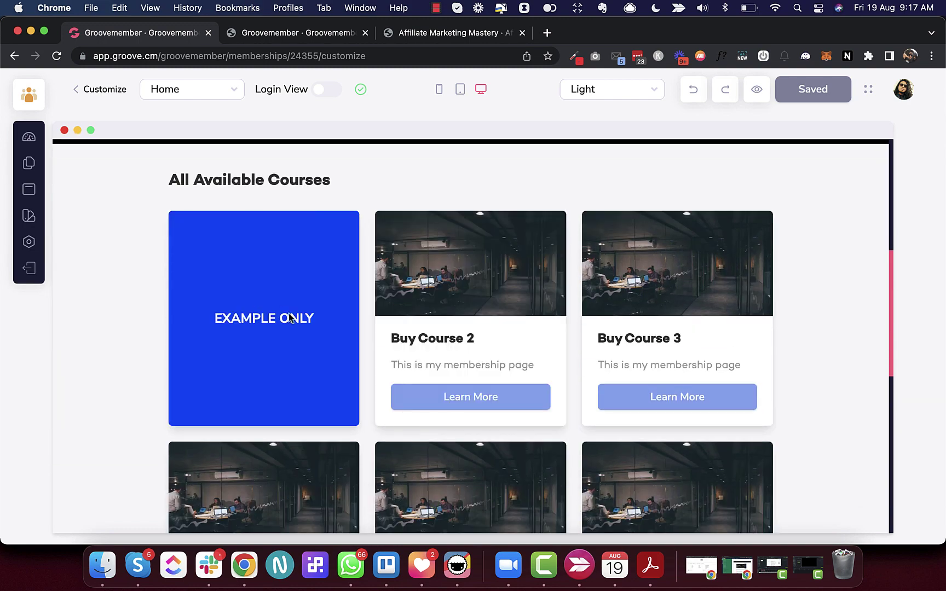
pyautogui.scroll(10, 334, 273)
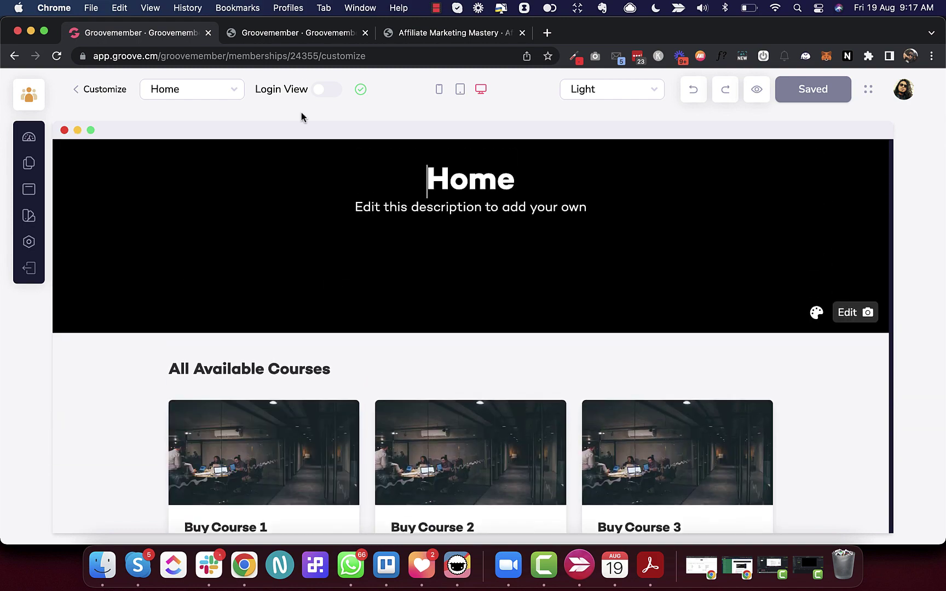
# Turn on Login View so Home lists Purchased Courses above Available Courses
pyautogui.click(332, 92)
pyautogui.scroll(5, 410, 291)
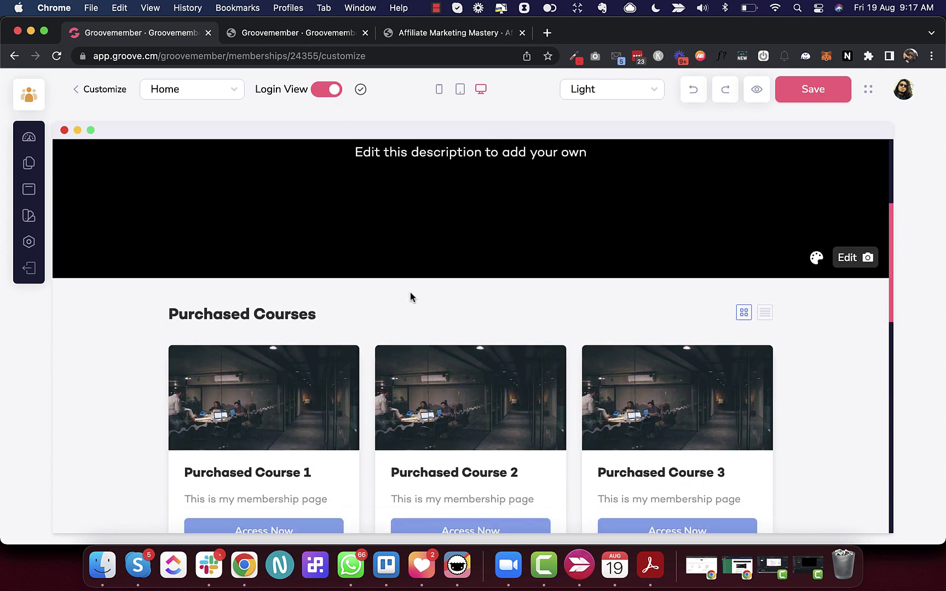
pyautogui.scroll(-5, 660, 382)
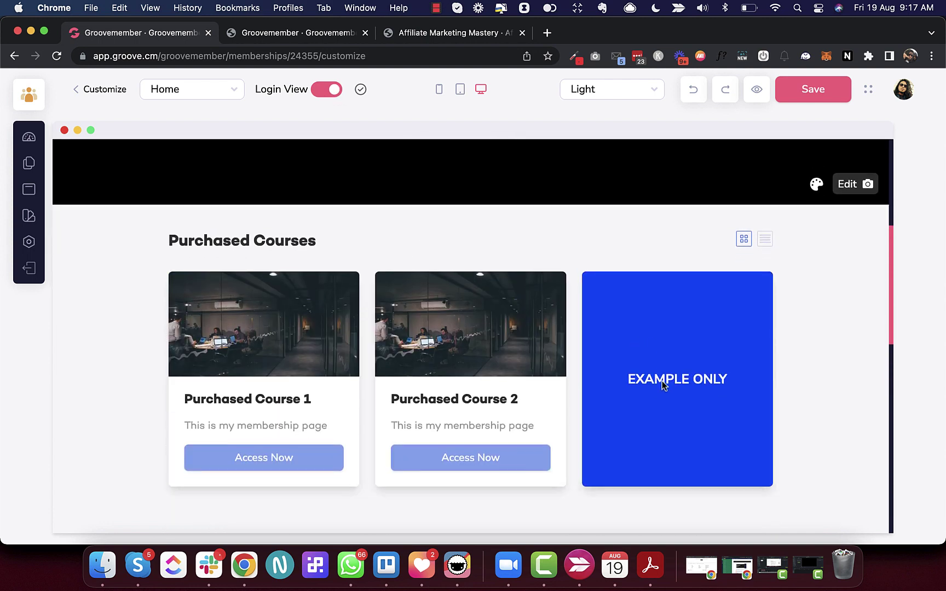
pyautogui.scroll(-3, 655, 427)
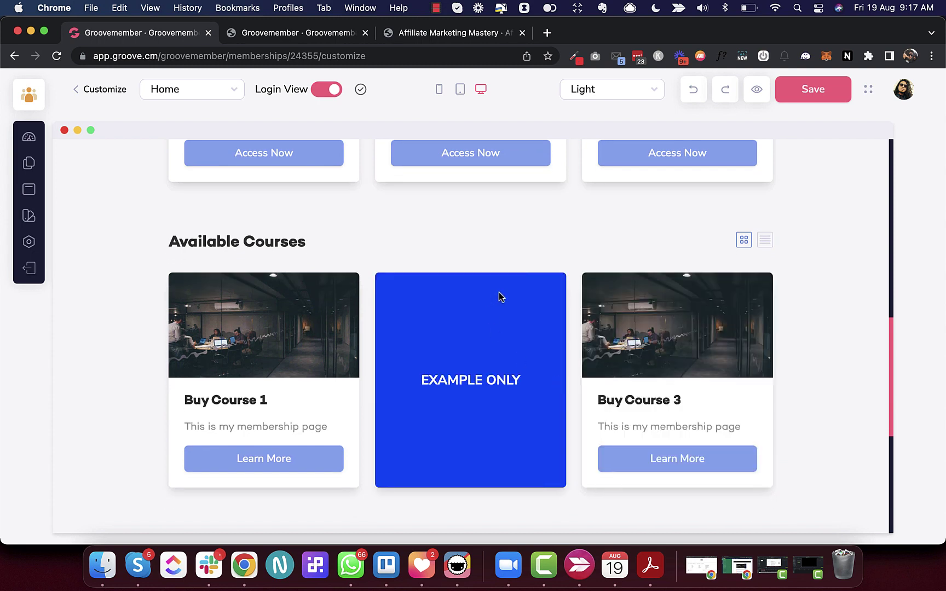
pyautogui.scroll(4, 345, 289)
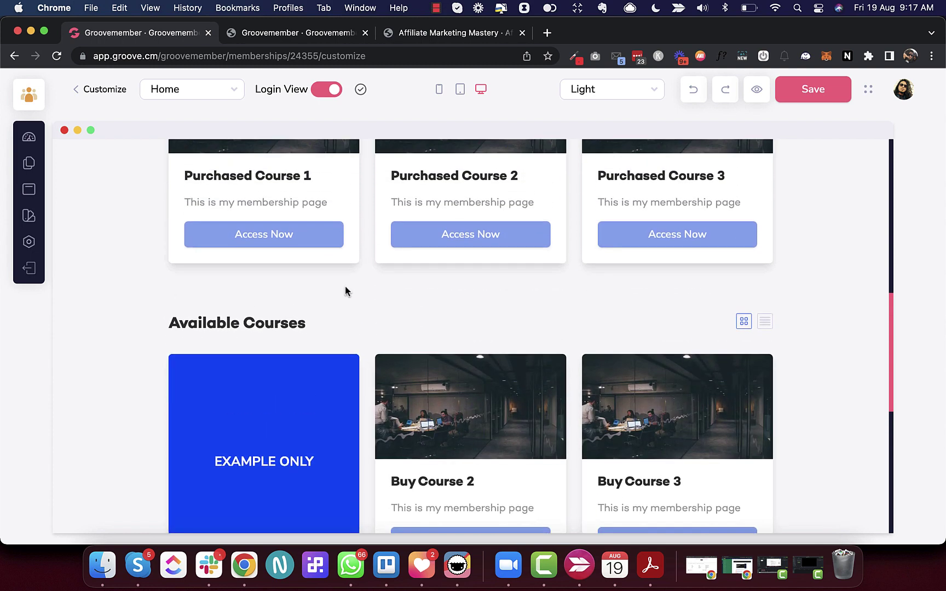
# Check the course labels backlog item, then select the Available Courses heading
pyautogui.press('super+grave')
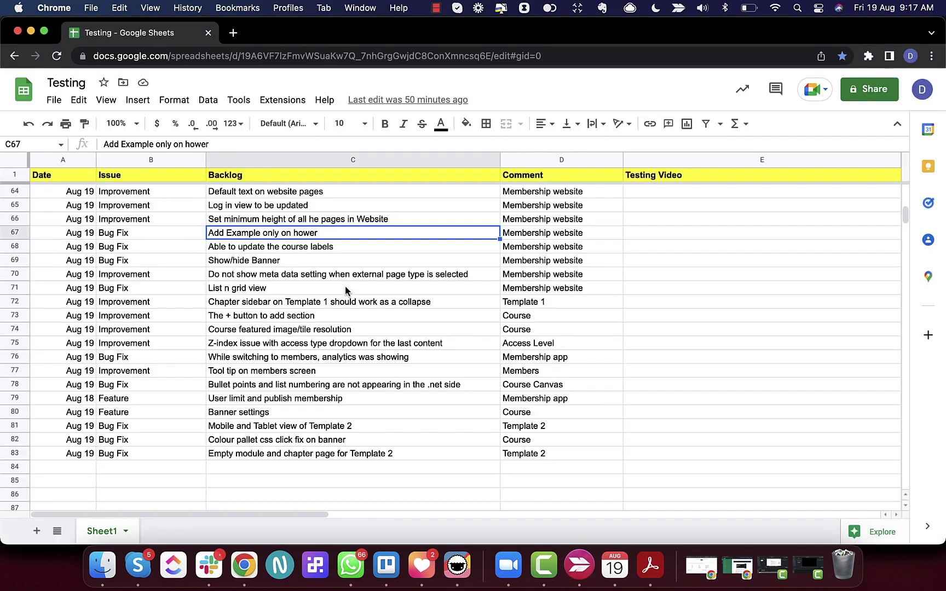
pyautogui.click(305, 248)
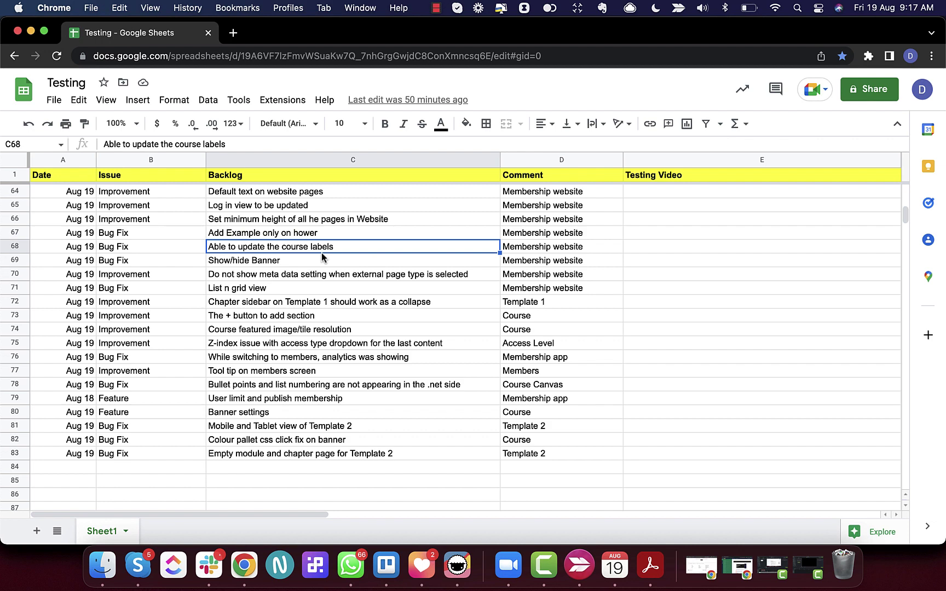
pyautogui.press('super+grave')
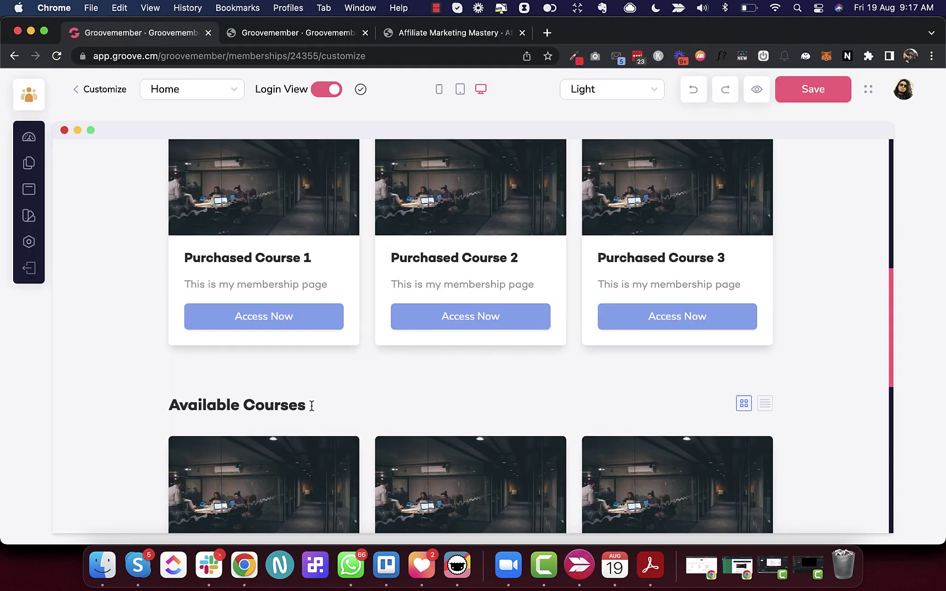
pyautogui.click(306, 404)
pyautogui.scroll(6, 324, 411)
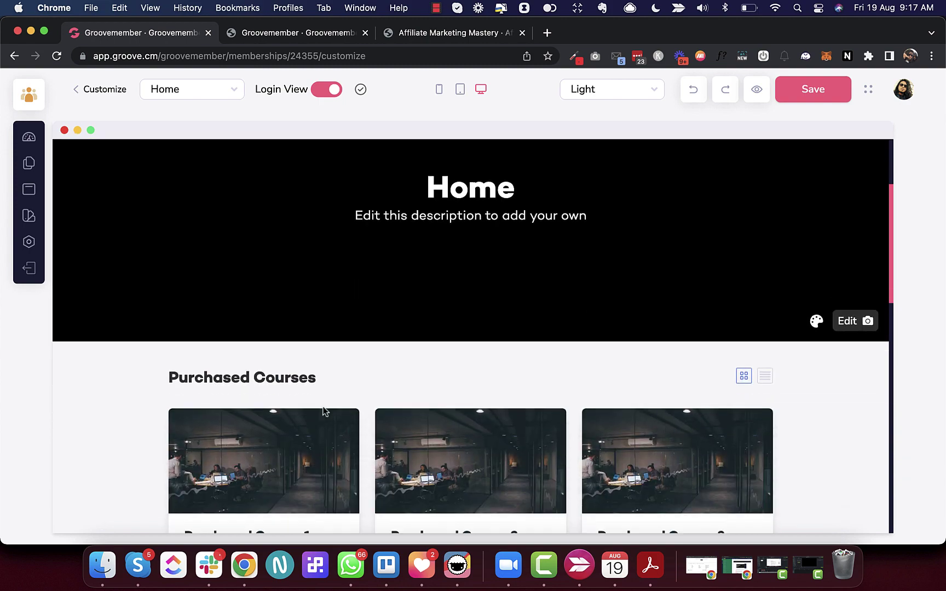
pyautogui.scroll(-1, 323, 384)
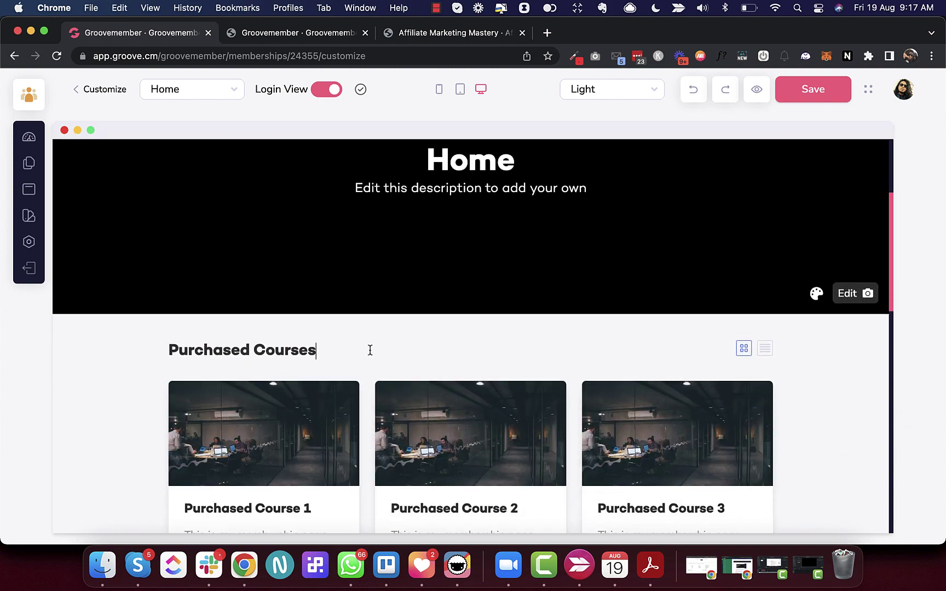
# Move to the Show/hide Banner backlog item in the testing sheet
pyautogui.press('super+grave')
pyautogui.click(256, 262)
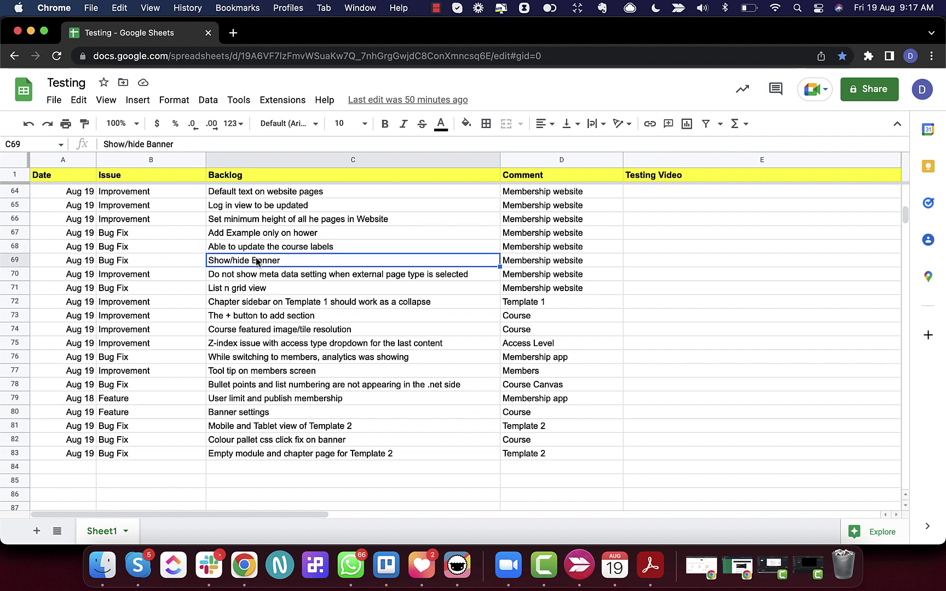
pyautogui.press('super+grave')
pyautogui.scroll(5, 221, 295)
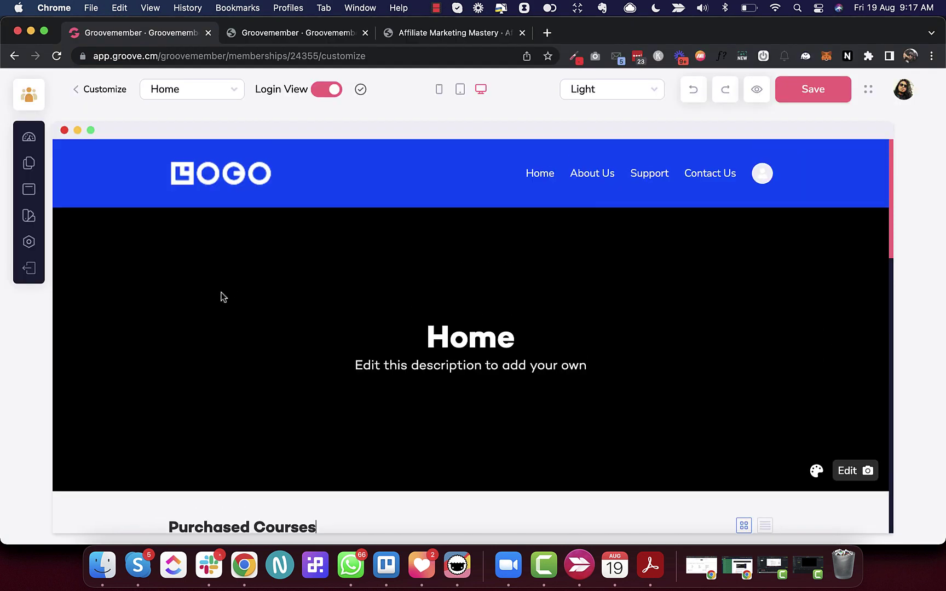
# Toggle Show Banner off in the Home page settings and save
pyautogui.click(30, 163)
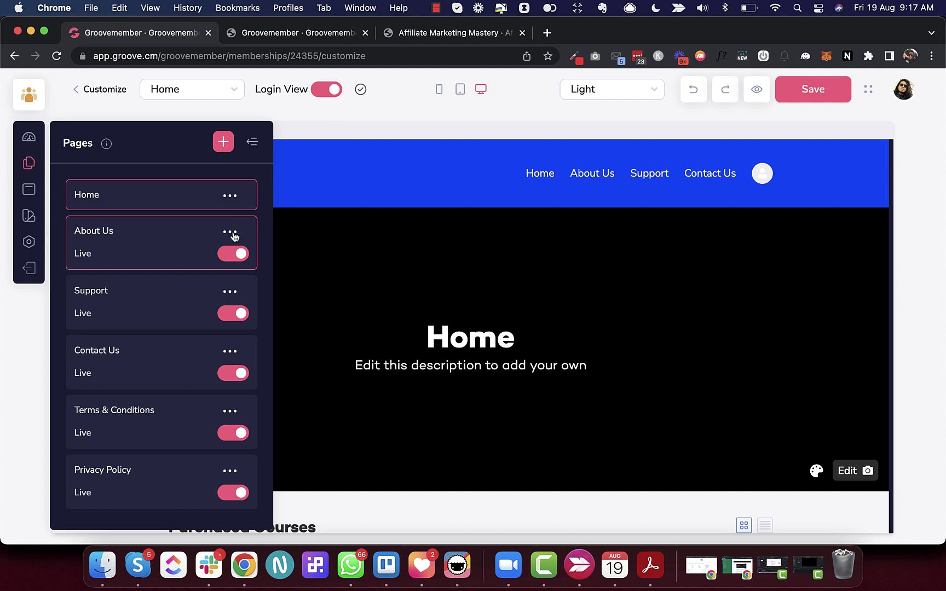
pyautogui.click(229, 196)
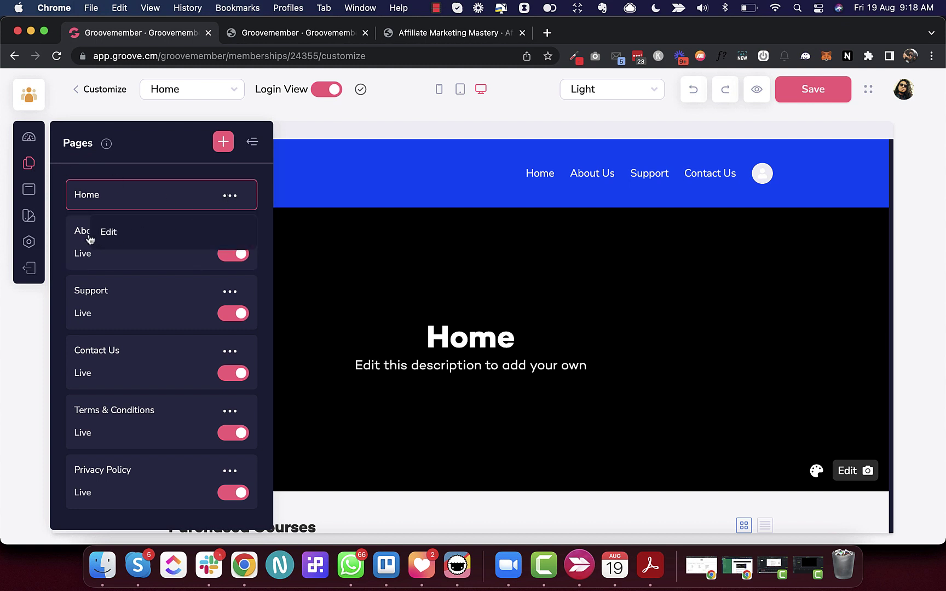
pyautogui.click(109, 234)
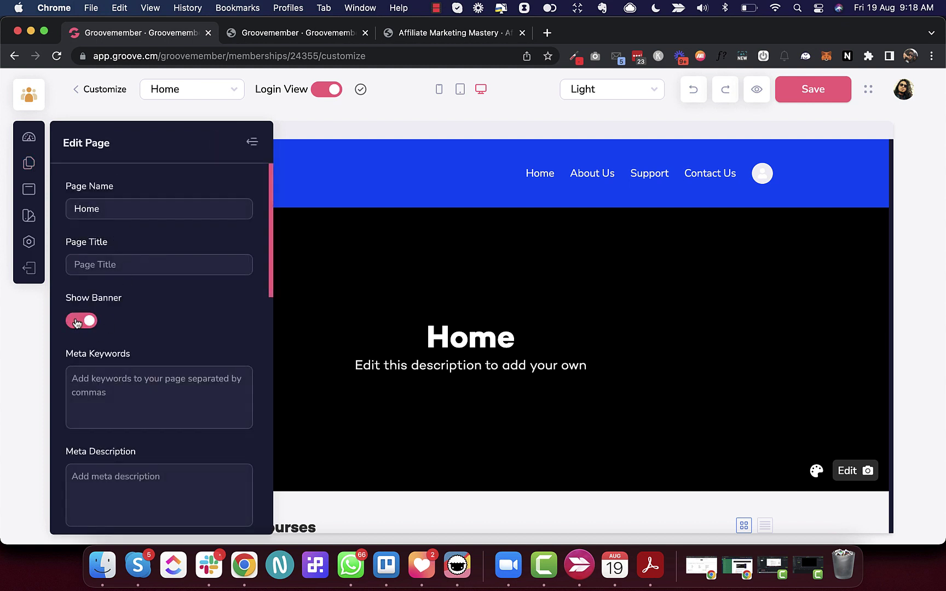
pyautogui.click(77, 323)
pyautogui.scroll(-10, 76, 328)
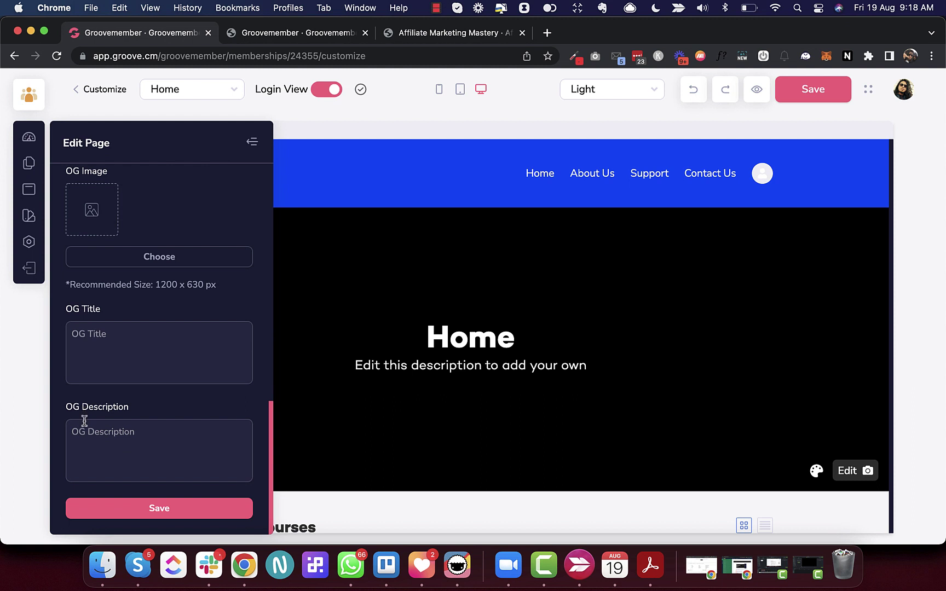
pyautogui.click(102, 515)
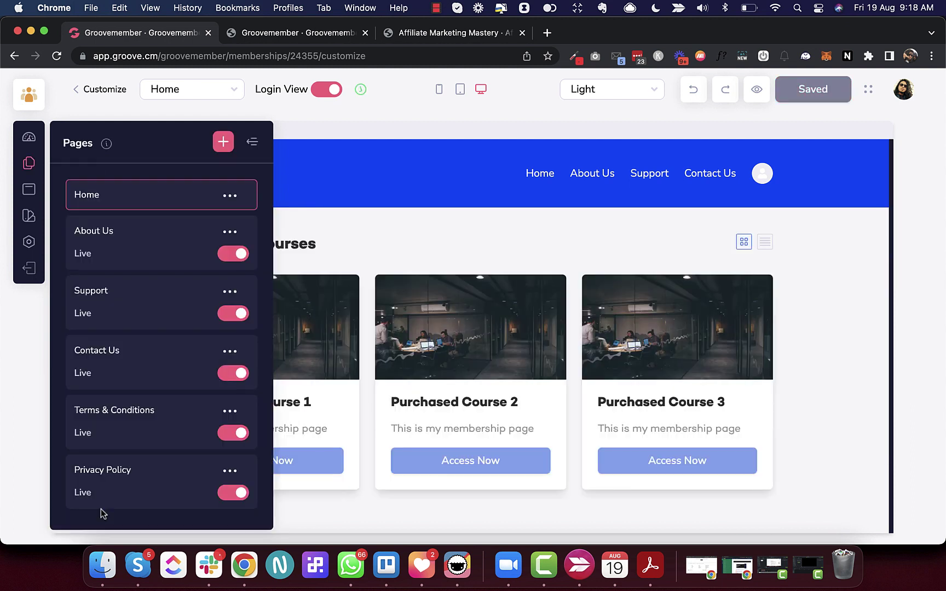
pyautogui.click(361, 250)
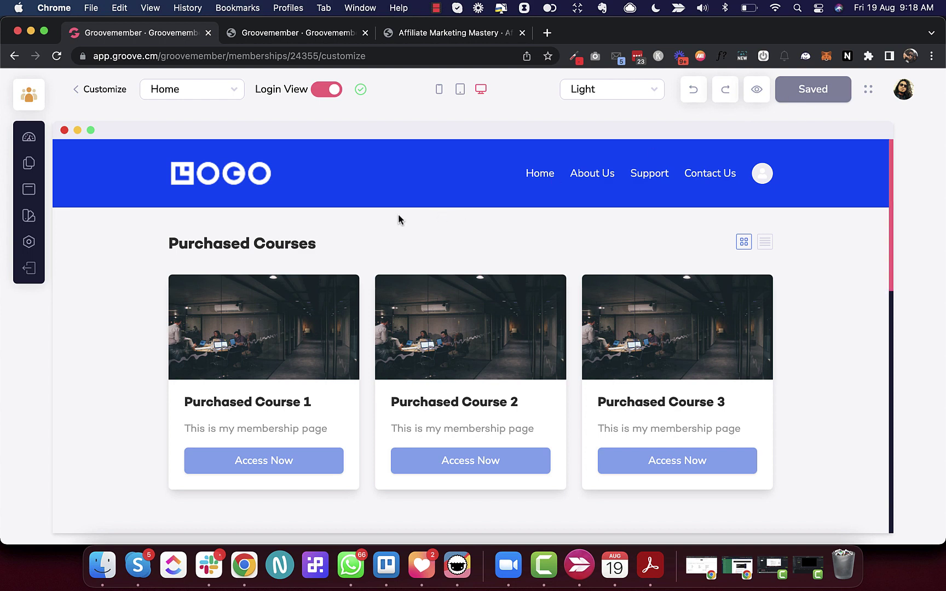
# Turn Show Banner back on for the Home page and save
pyautogui.click(29, 163)
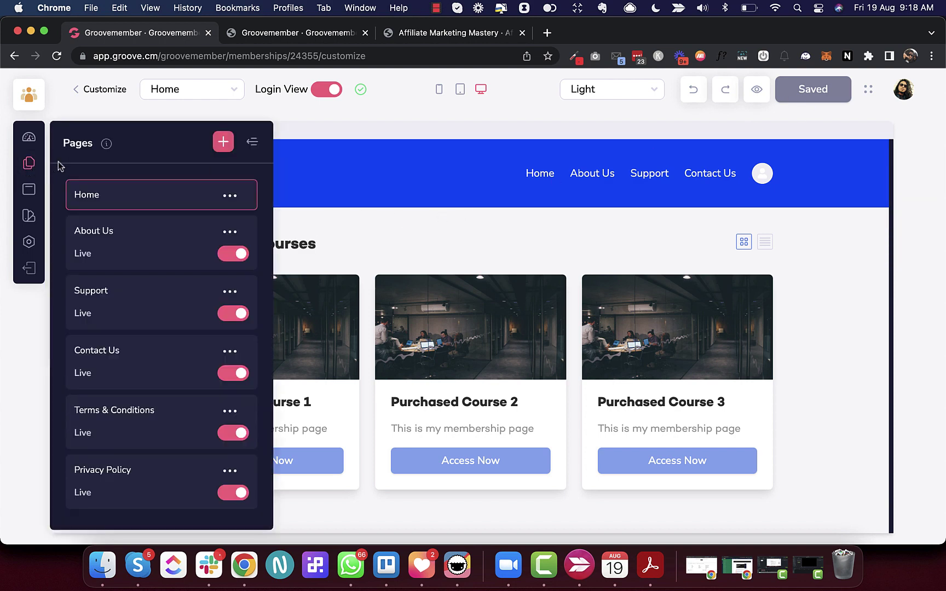
pyautogui.click(230, 197)
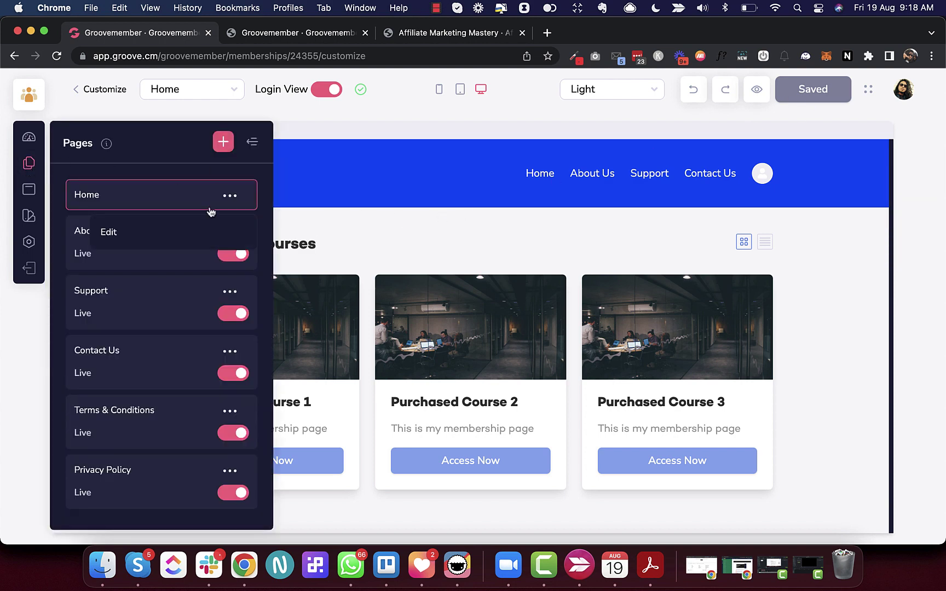
pyautogui.click(120, 233)
pyautogui.click(81, 320)
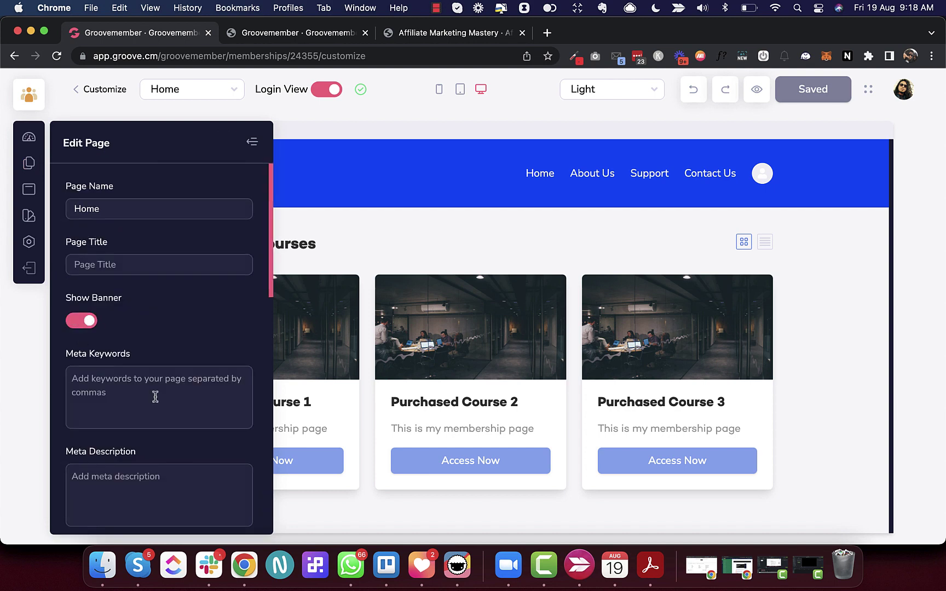
pyautogui.scroll(-10, 156, 398)
pyautogui.click(139, 509)
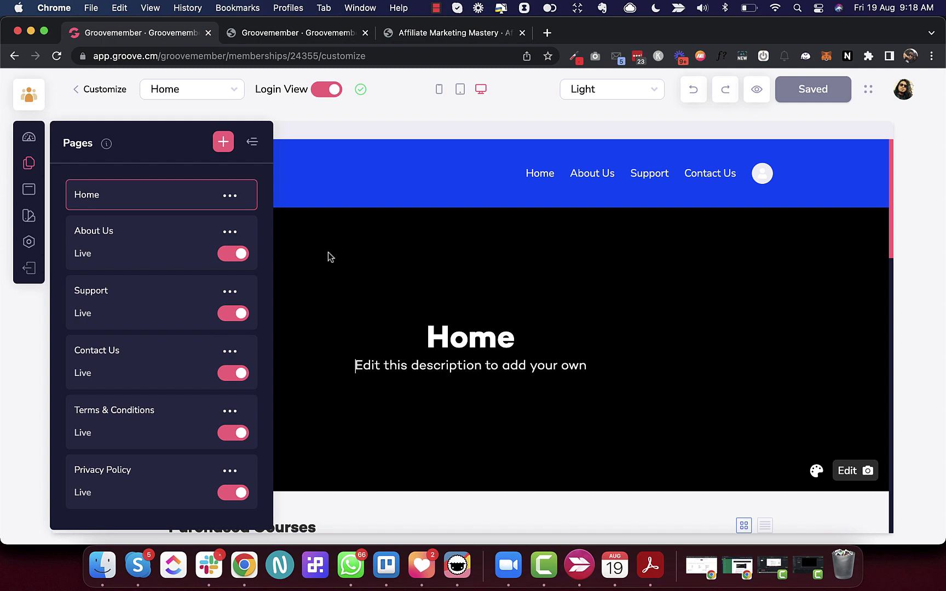
pyautogui.click(328, 254)
# Move to the next backlog item in cell C70
pyautogui.press('super+grave')
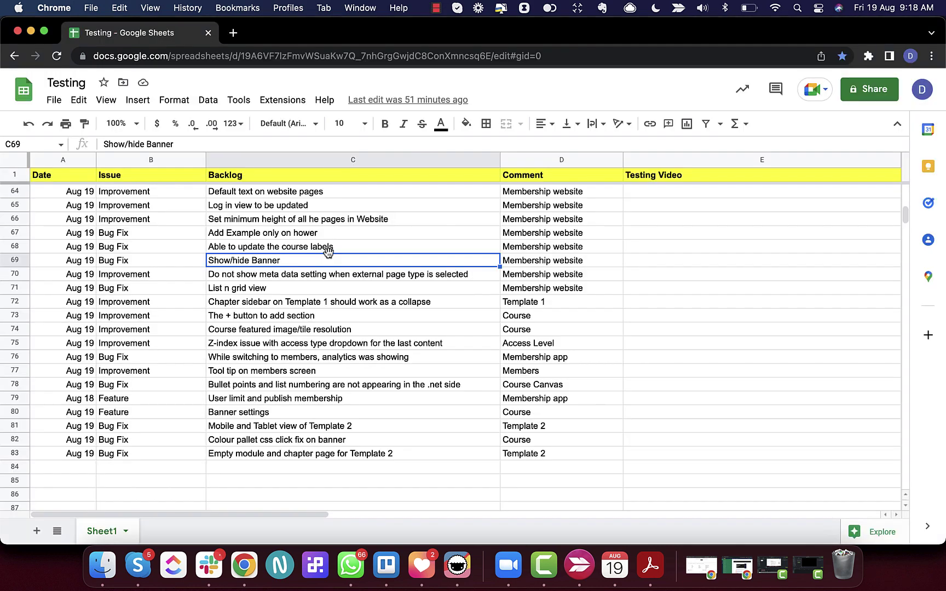
pyautogui.click(289, 278)
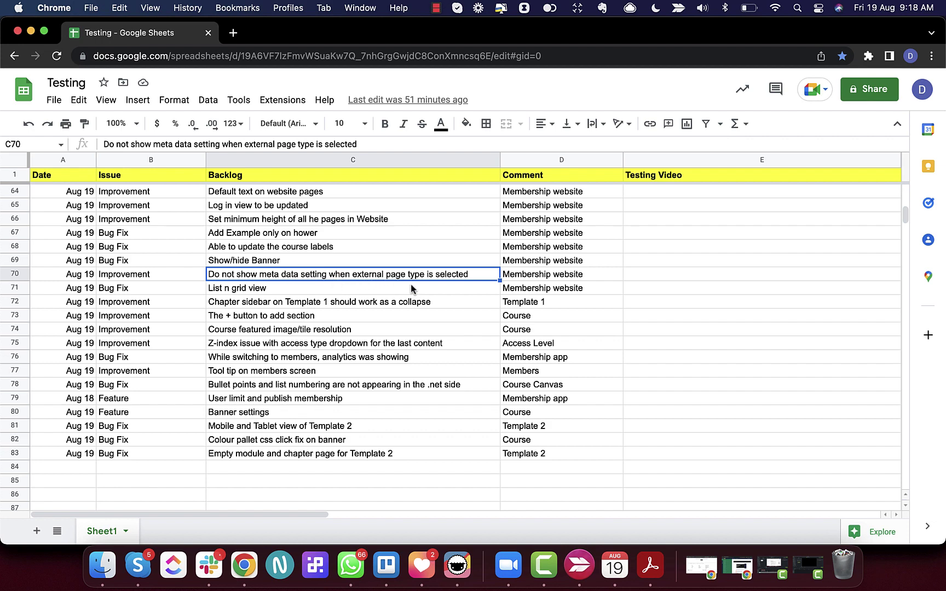
pyautogui.press('super+grave')
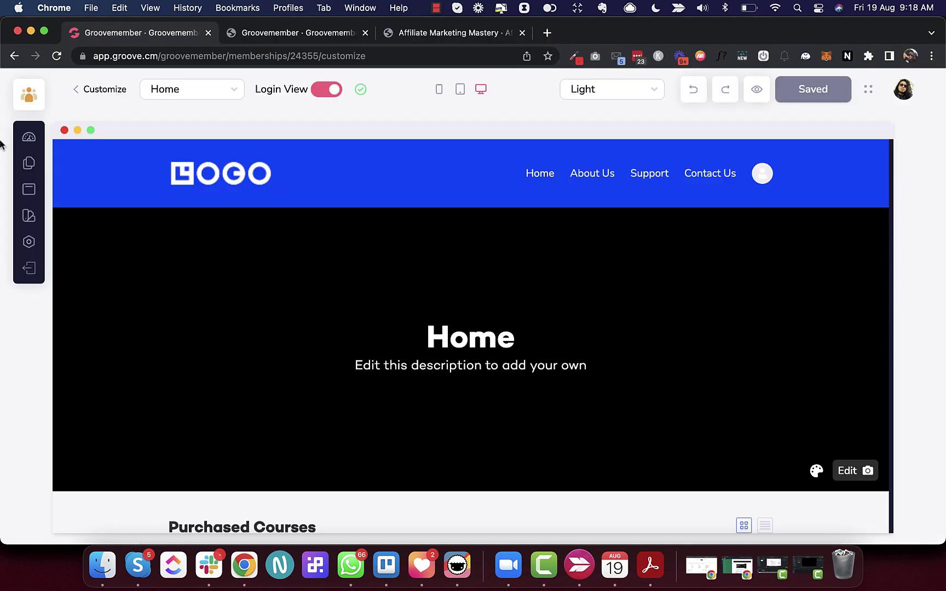
# Add a new page named 'Groove Affiliate' with the External Page type
pyautogui.click(29, 163)
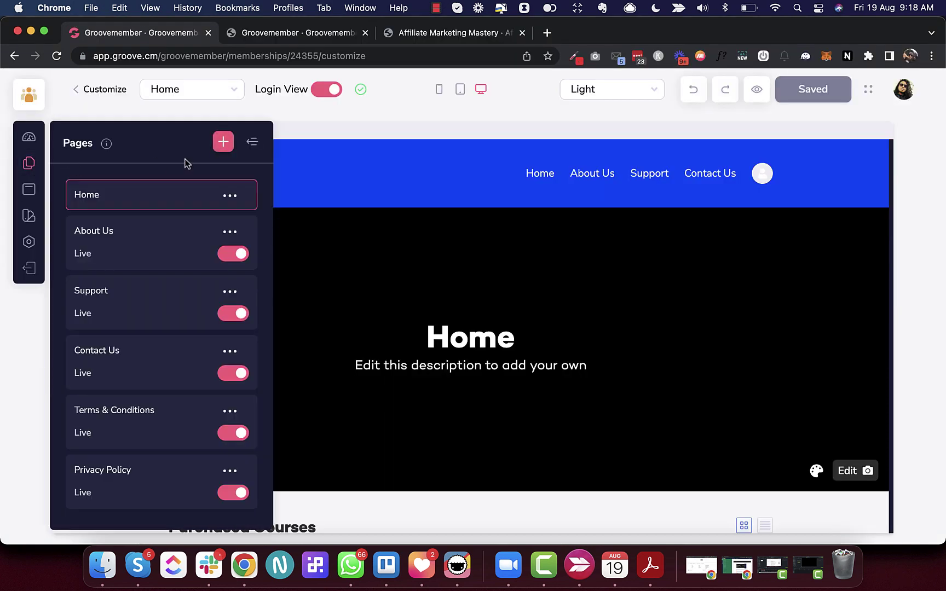
pyautogui.click(223, 142)
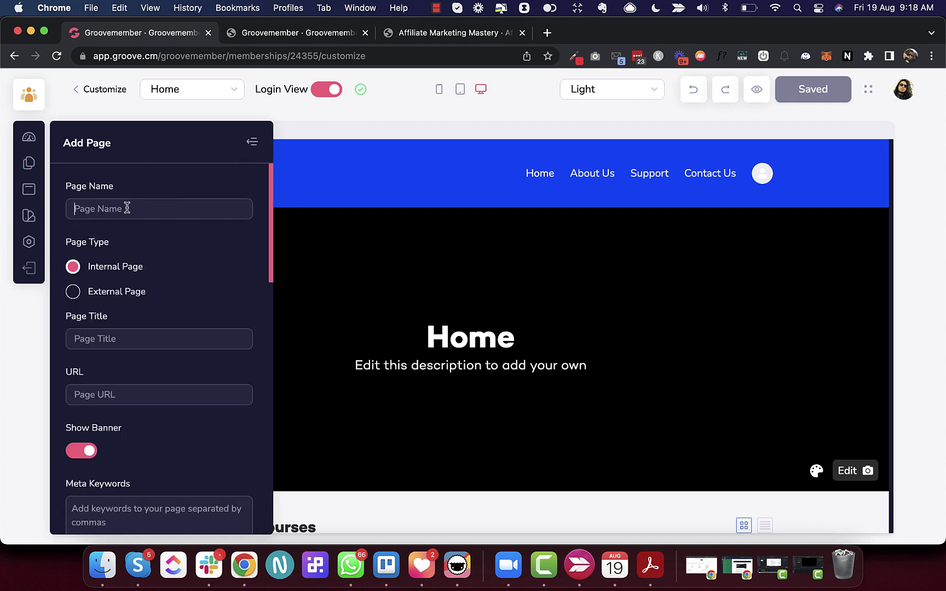
pyautogui.click(127, 207)
pyautogui.write('Groove Affiliate')
pyautogui.click(73, 291)
pyautogui.click(78, 340)
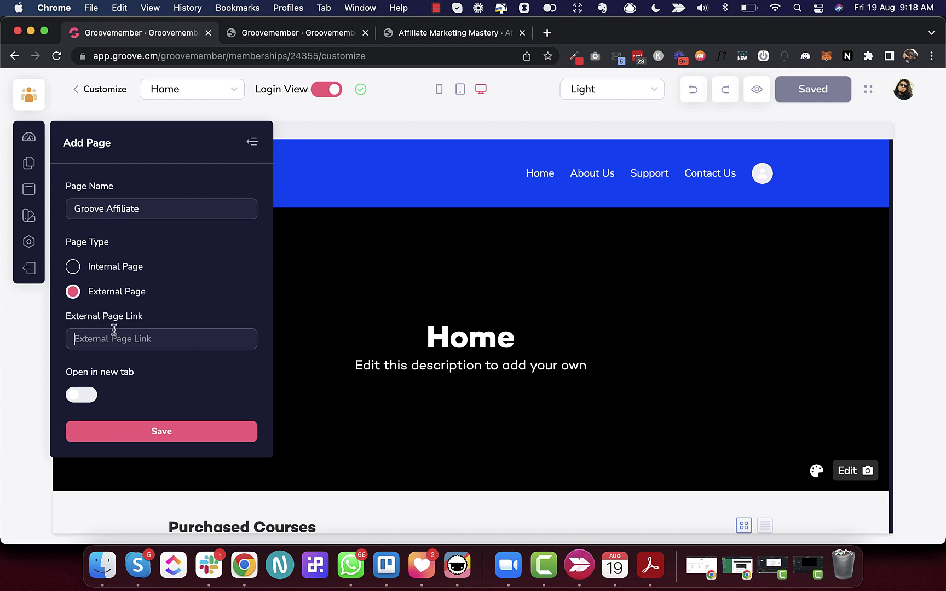
pyautogui.click(72, 267)
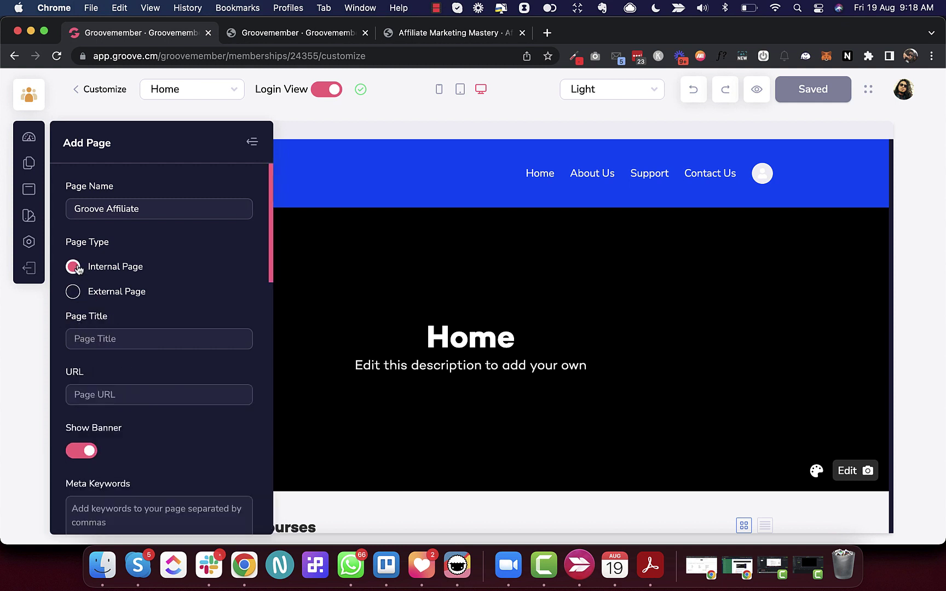
pyautogui.scroll(-3, 191, 378)
pyautogui.scroll(-3, 190, 378)
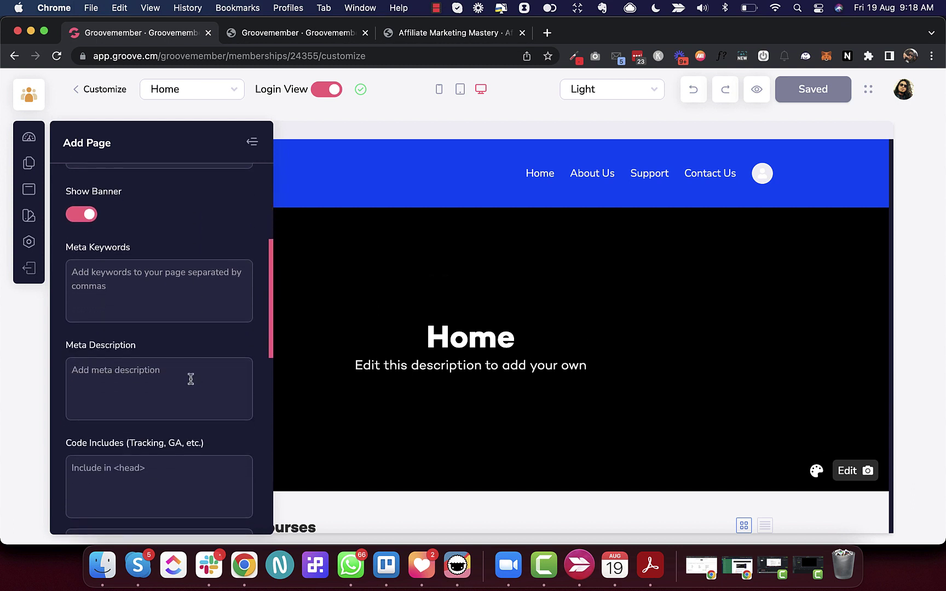
pyautogui.scroll(-5, 167, 277)
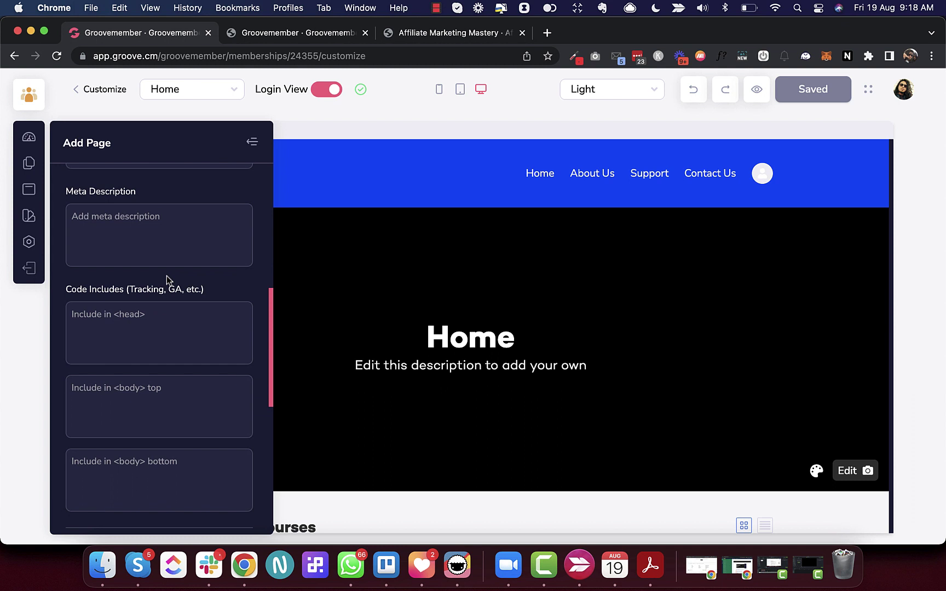
pyautogui.scroll(-2, 167, 277)
pyautogui.scroll(10, 167, 276)
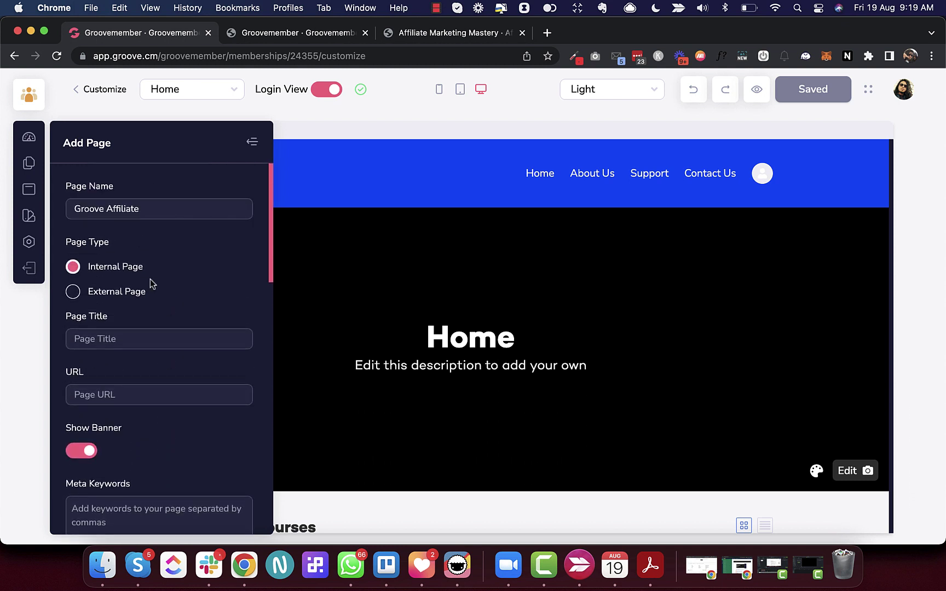
pyautogui.click(74, 292)
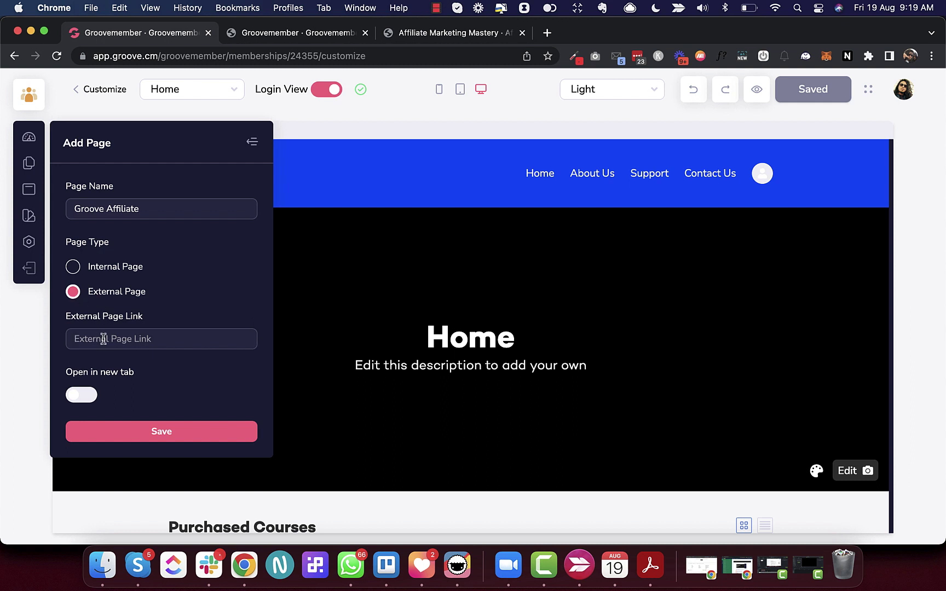
pyautogui.write('https://groove.cm')
pyautogui.click(83, 395)
pyautogui.click(141, 432)
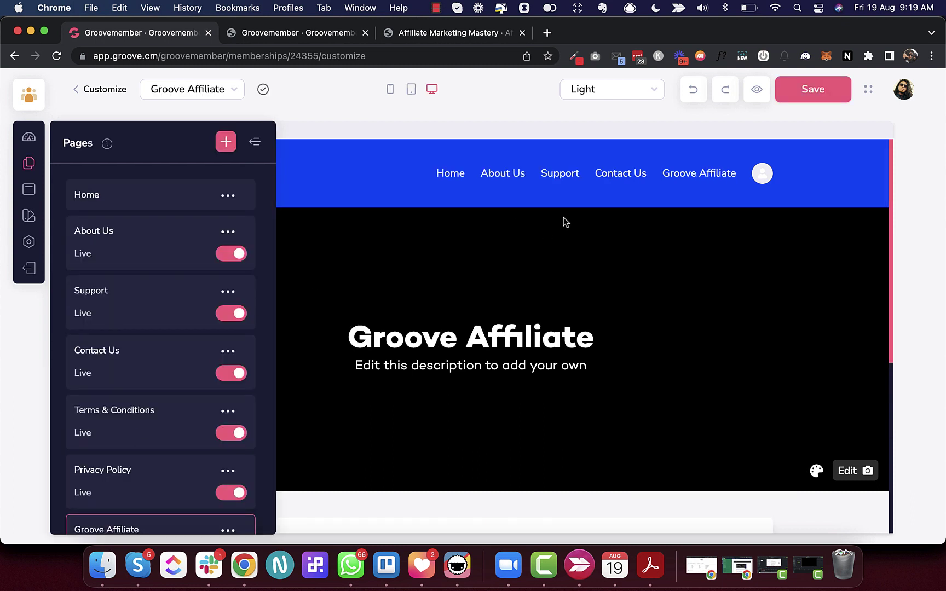
# Close the pages list and move to backlog item C71
pyautogui.click(254, 142)
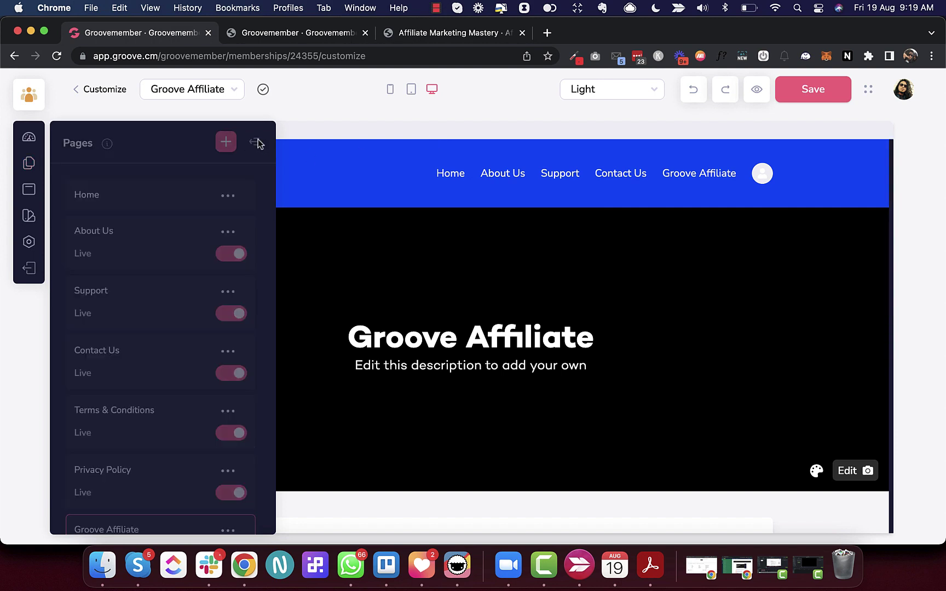
pyautogui.press('super+grave')
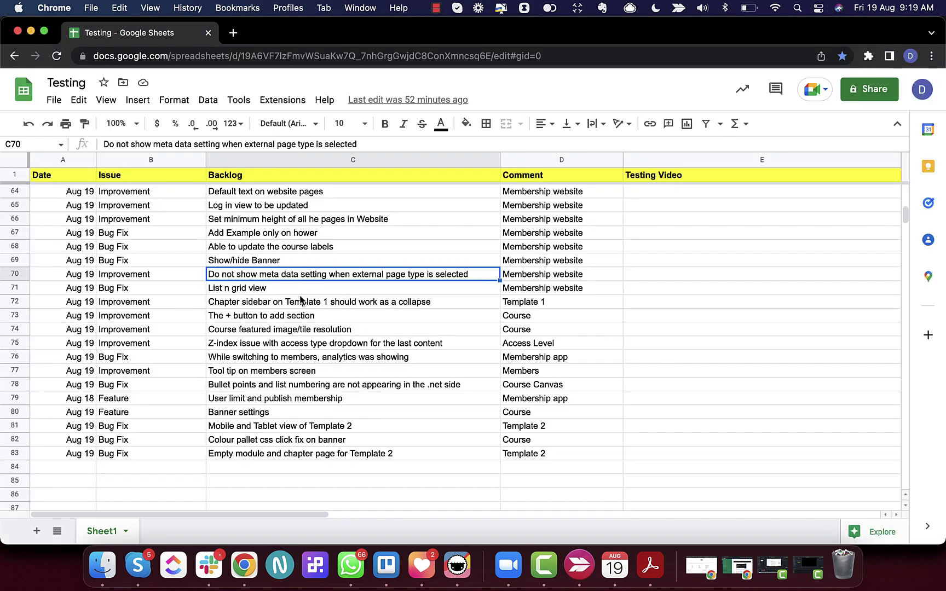
pyautogui.click(288, 294)
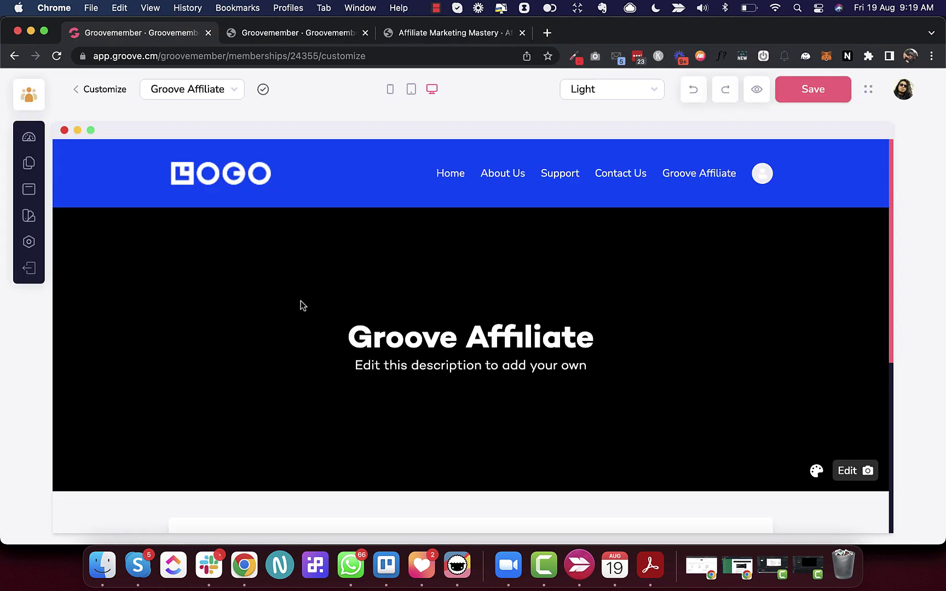
pyautogui.scroll(-5, 443, 369)
pyautogui.scroll(5, 443, 371)
# On the Home page, switch Purchased Courses to list view and save
pyautogui.click(218, 90)
pyautogui.click(216, 105)
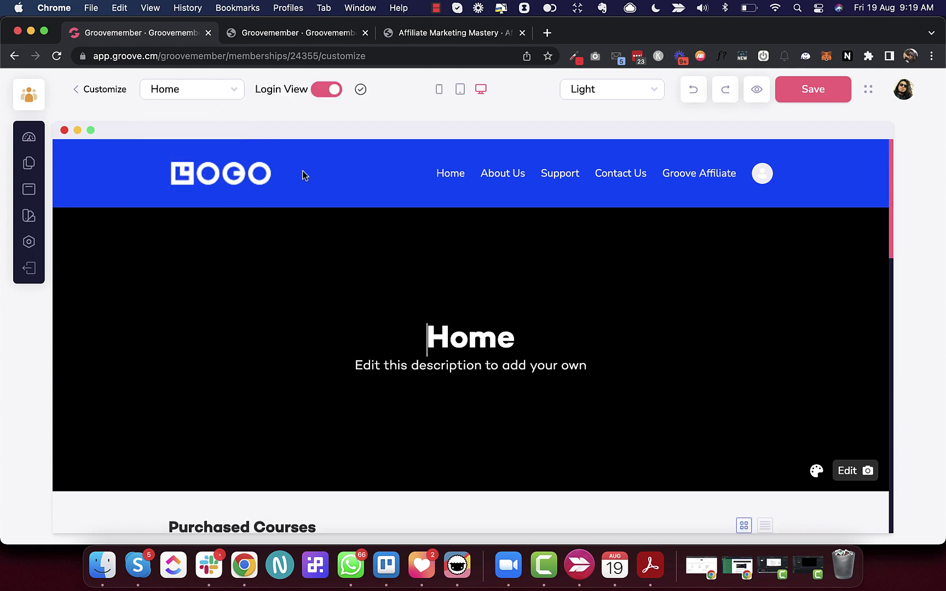
pyautogui.scroll(-5, 530, 367)
pyautogui.scroll(-1, 530, 363)
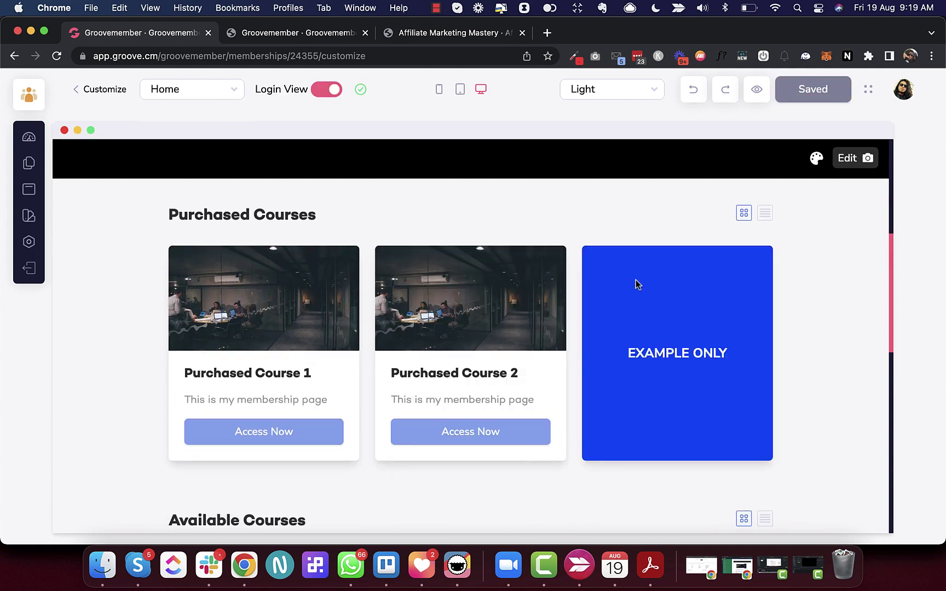
pyautogui.click(765, 214)
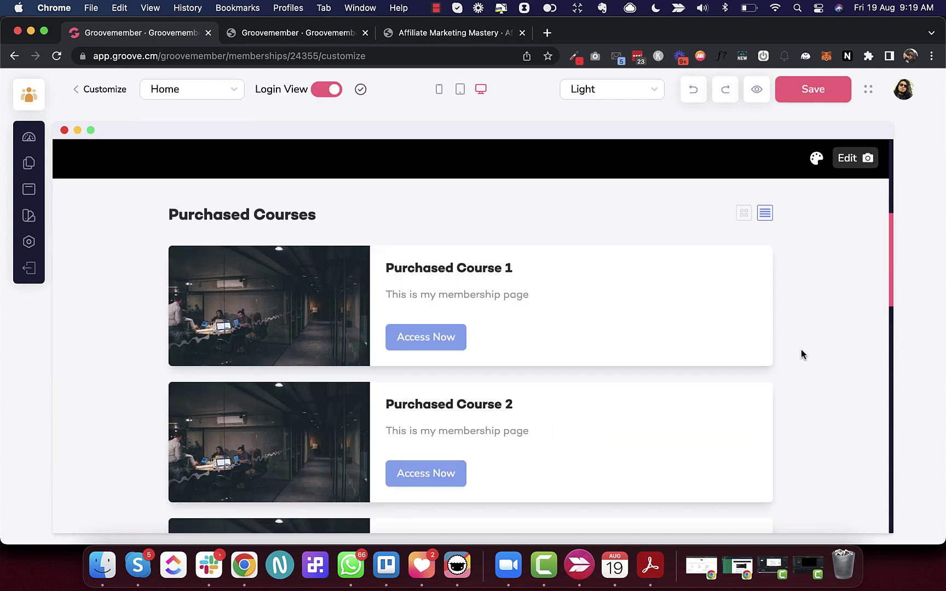
pyautogui.scroll(-10, 801, 350)
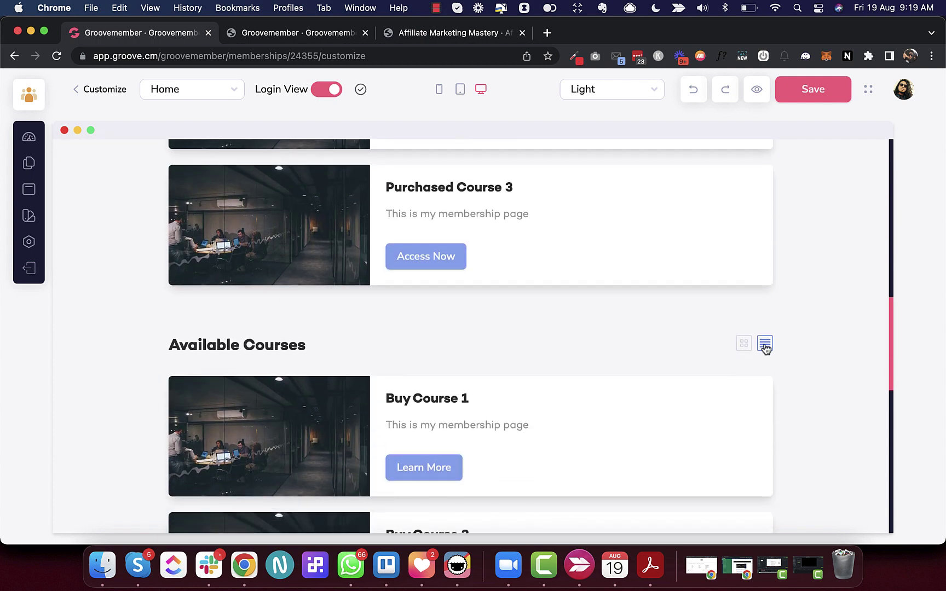
pyautogui.scroll(10, 771, 345)
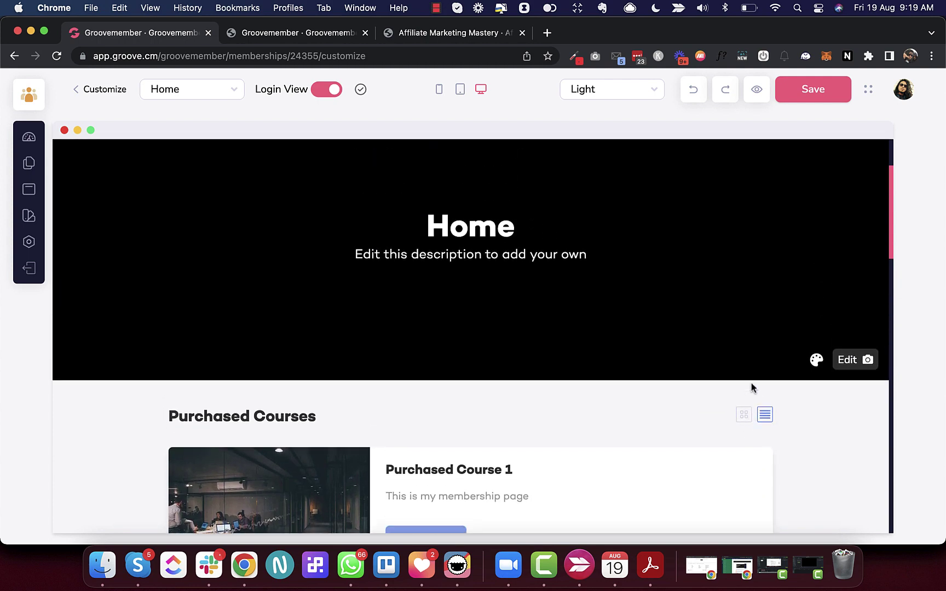
pyautogui.scroll(-4, 735, 435)
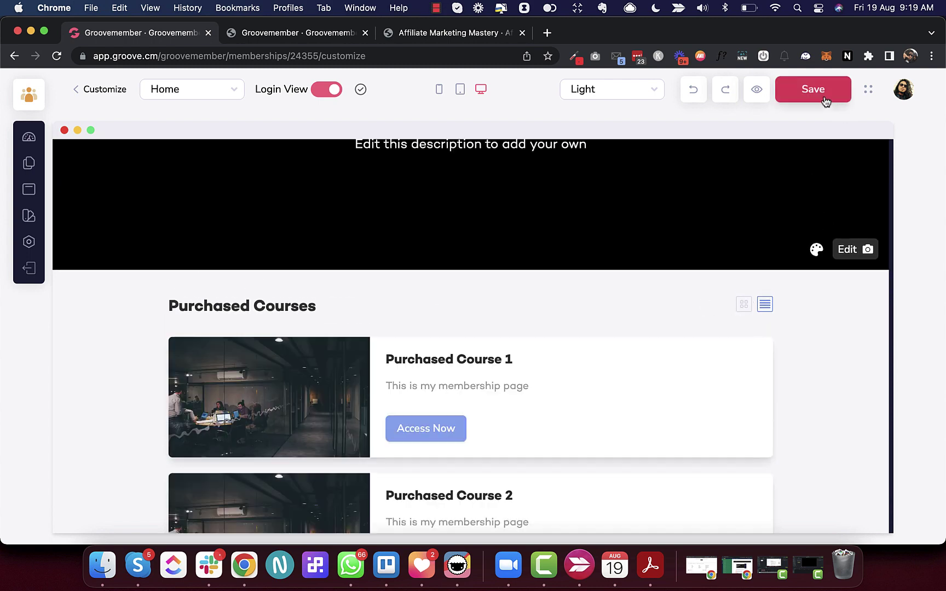
pyautogui.click(824, 101)
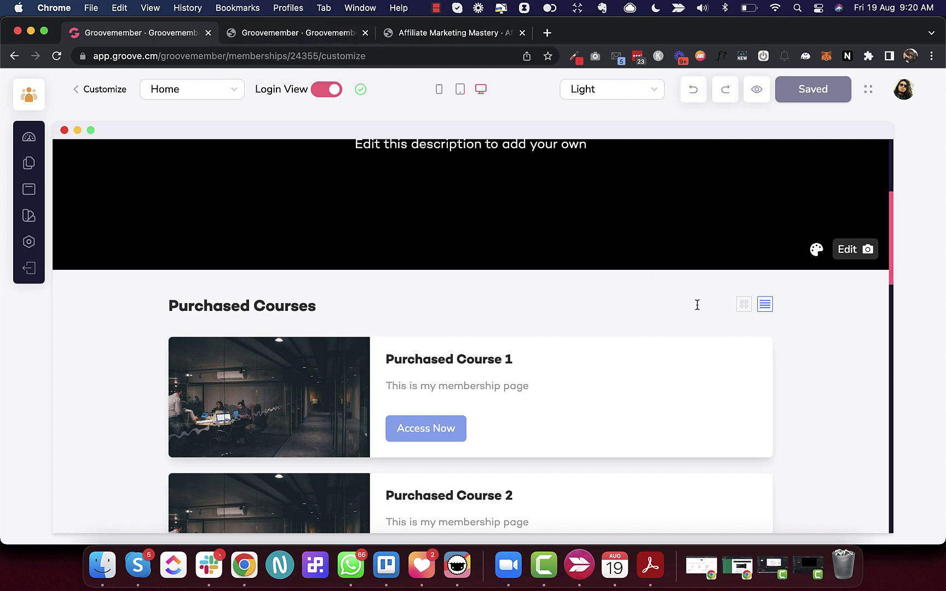
# Compare the live site's Home page with the editor, then select backlog cell C72
pyautogui.click(318, 48)
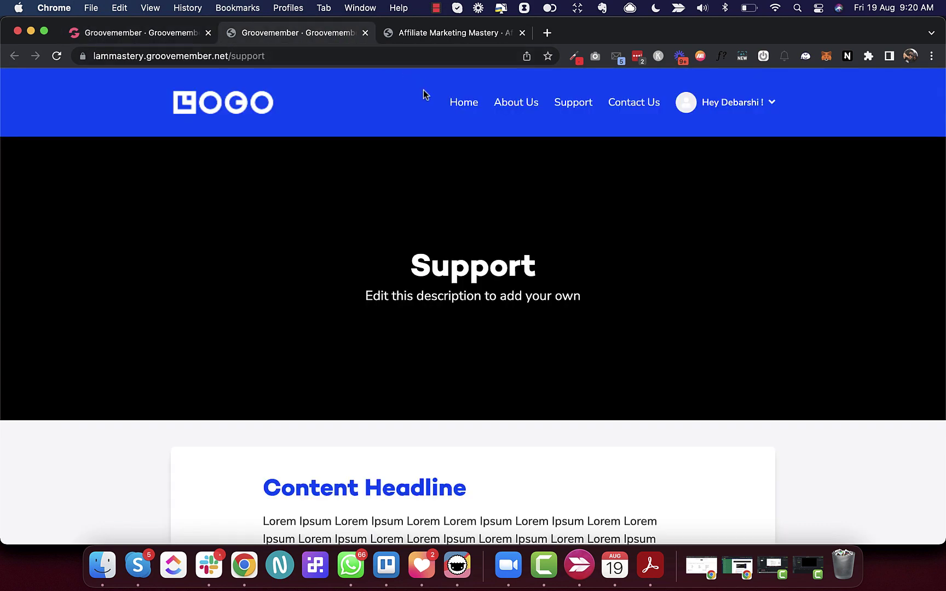
pyautogui.click(474, 107)
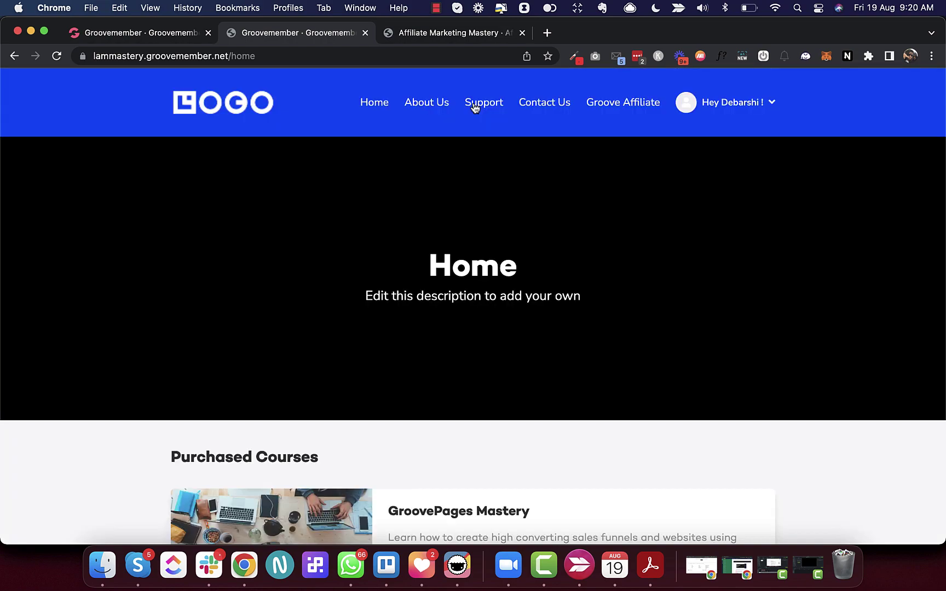
pyautogui.scroll(-5, 674, 334)
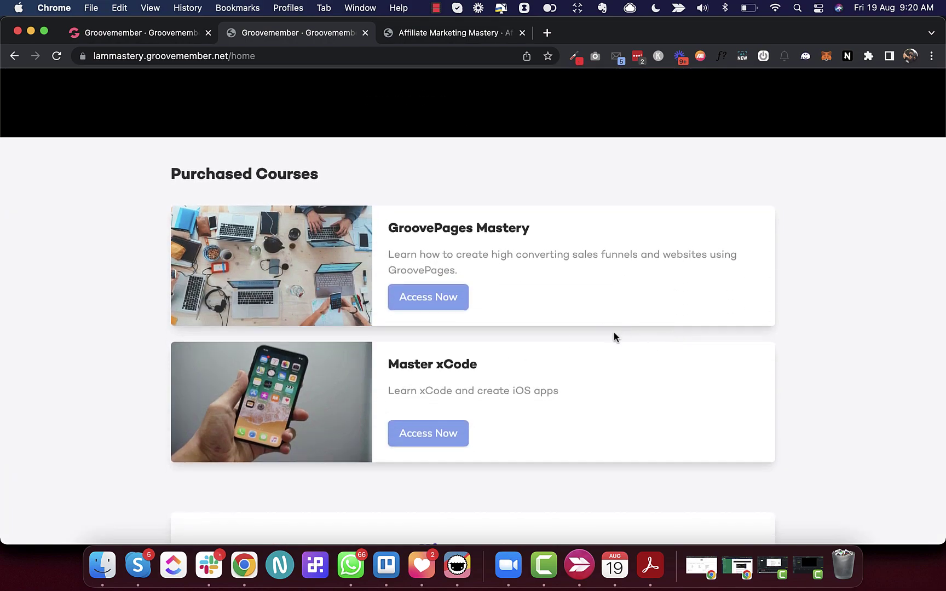
pyautogui.scroll(3, 613, 332)
pyautogui.scroll(-8, 613, 332)
pyautogui.scroll(10, 613, 333)
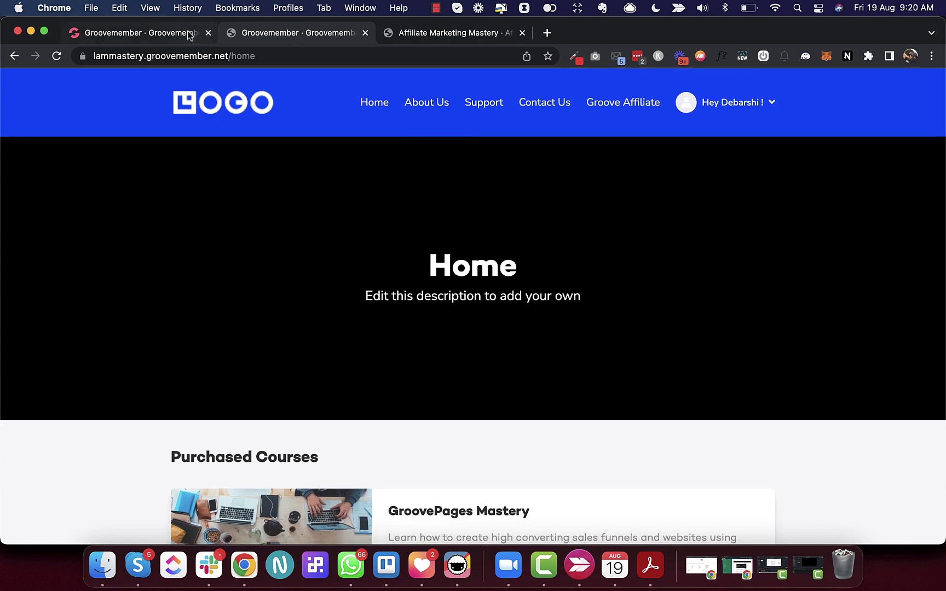
pyautogui.click(187, 34)
pyautogui.scroll(-5, 551, 326)
pyautogui.scroll(4, 551, 325)
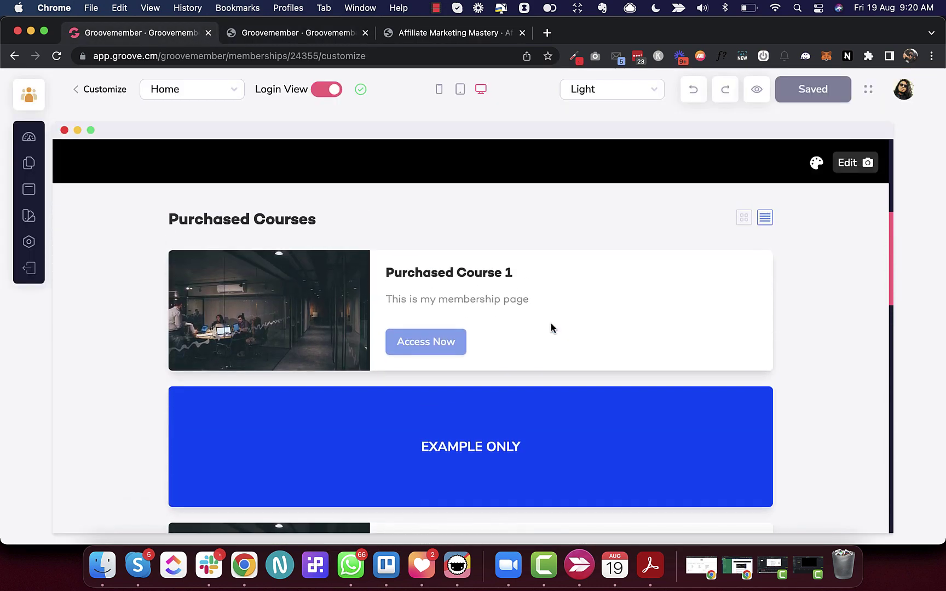
pyautogui.click(330, 34)
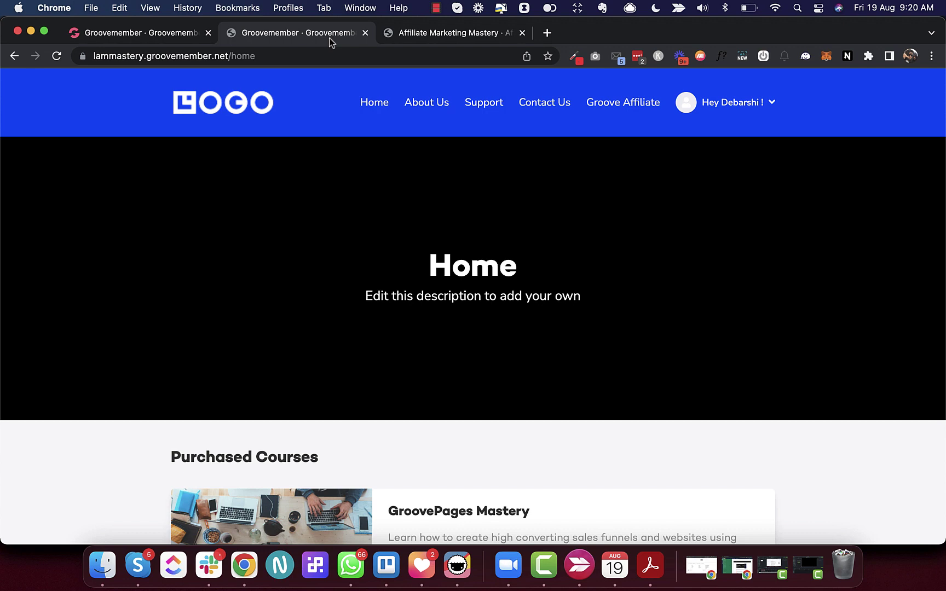
pyautogui.press('super+grave')
pyautogui.click(269, 304)
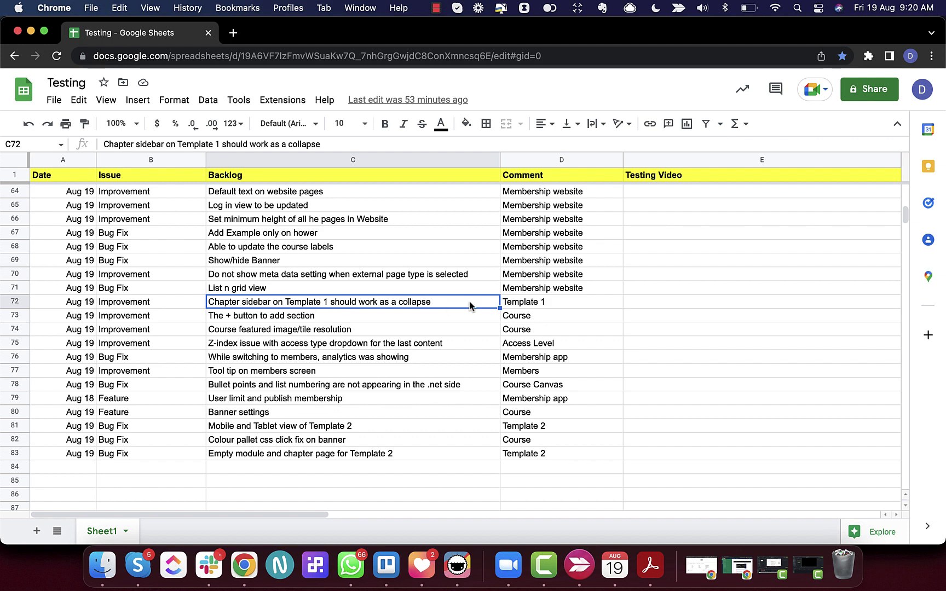
# Leave Customize, go to Dashboard > Manage Courses, and edit GroovePages Mastery
pyautogui.press('super+grave')
pyautogui.click(157, 39)
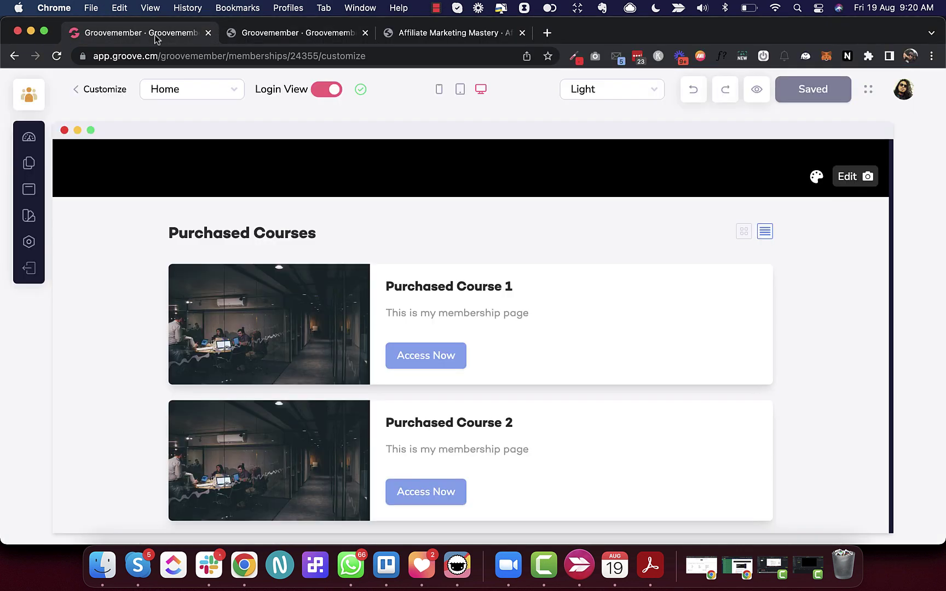
pyautogui.click(77, 91)
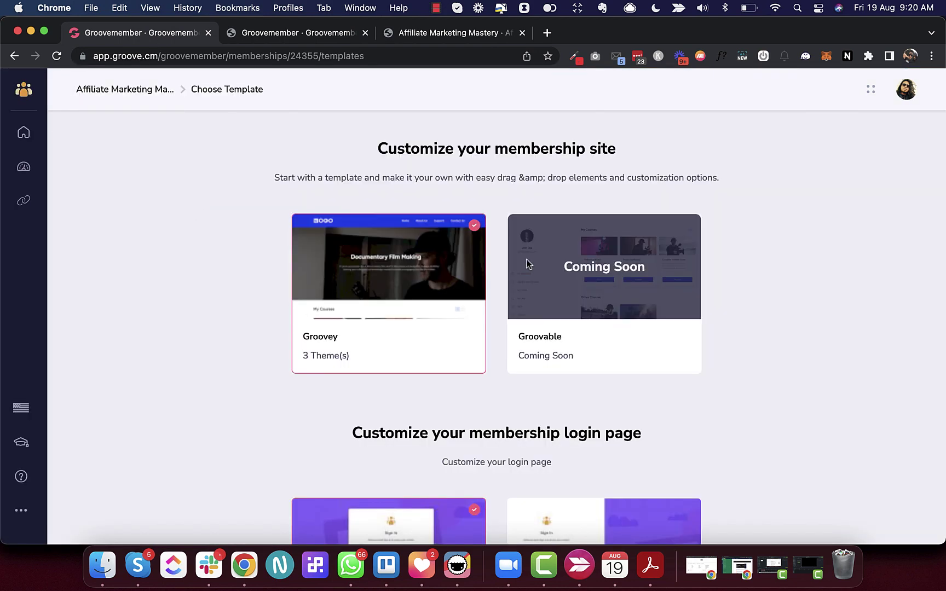
pyautogui.click(23, 165)
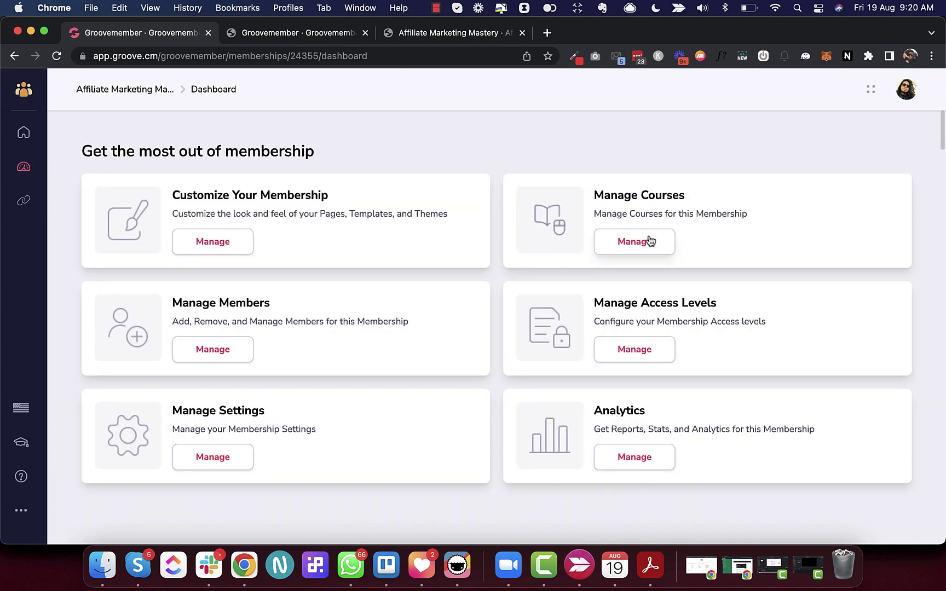
pyautogui.click(648, 240)
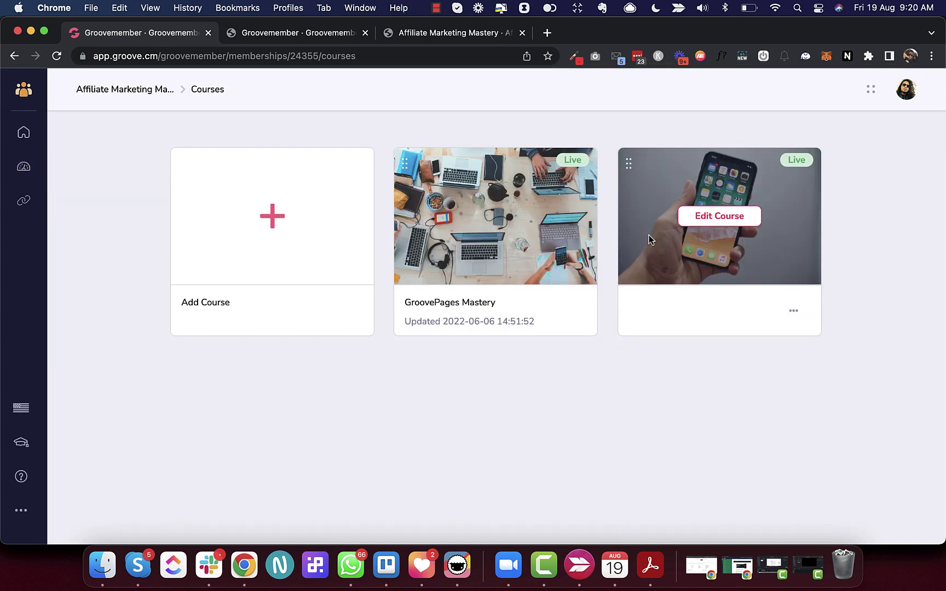
pyautogui.click(486, 220)
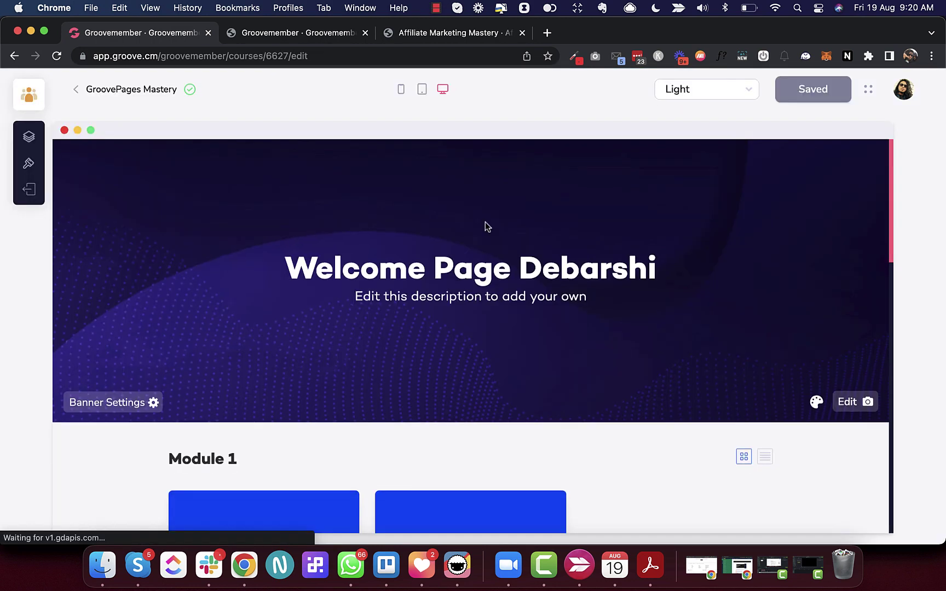
# Open a Module 2 lesson and collapse Chapter 1: GroovePages in the Content sidebar
pyautogui.scroll(-5, 485, 222)
pyautogui.scroll(-5, 484, 222)
pyautogui.click(436, 254)
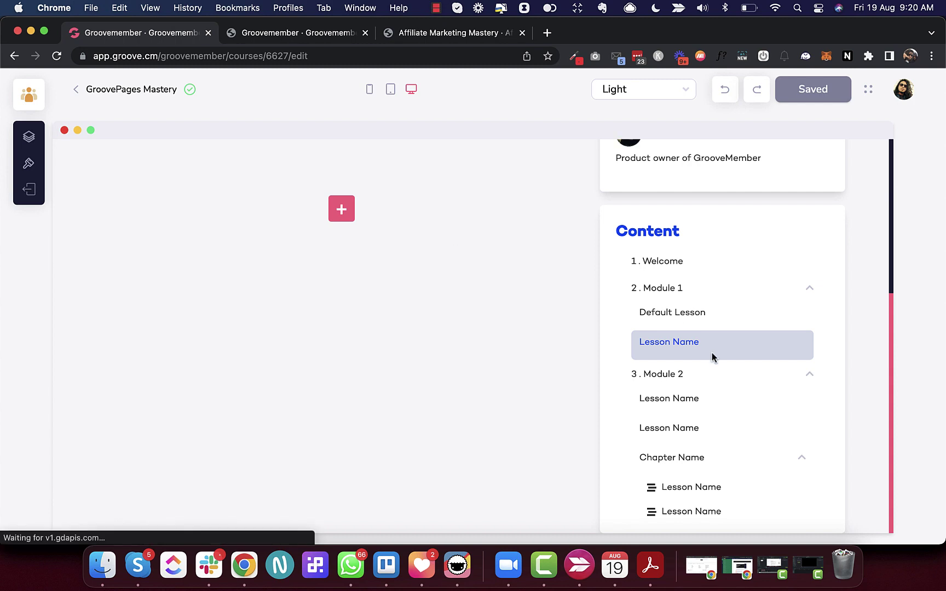
pyautogui.scroll(15, 800, 394)
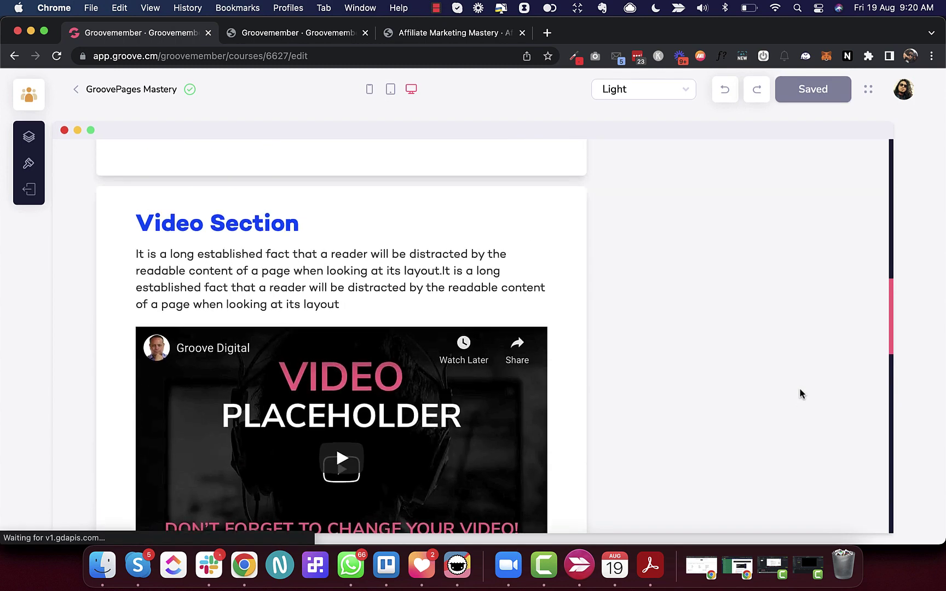
pyautogui.scroll(-5, 802, 394)
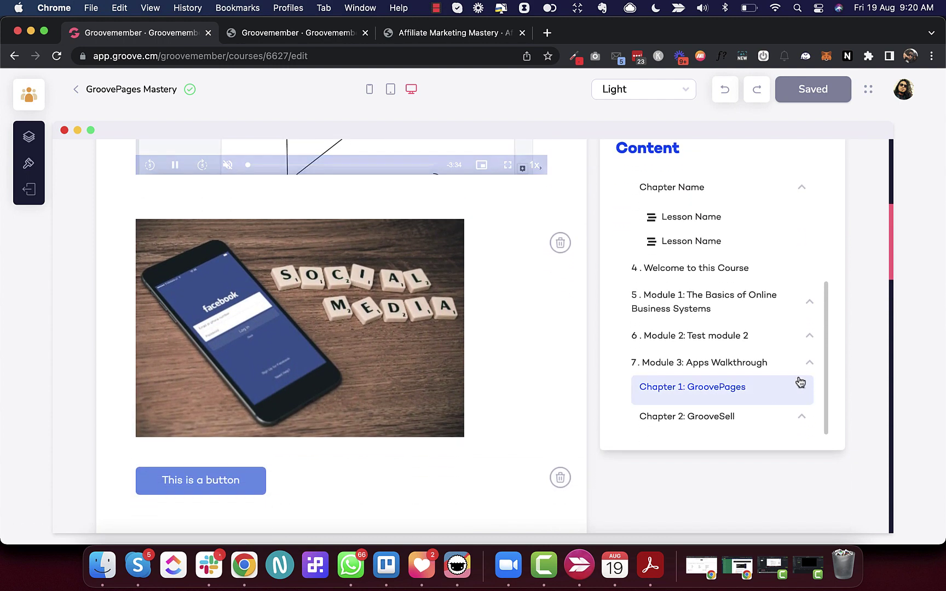
pyautogui.click(751, 392)
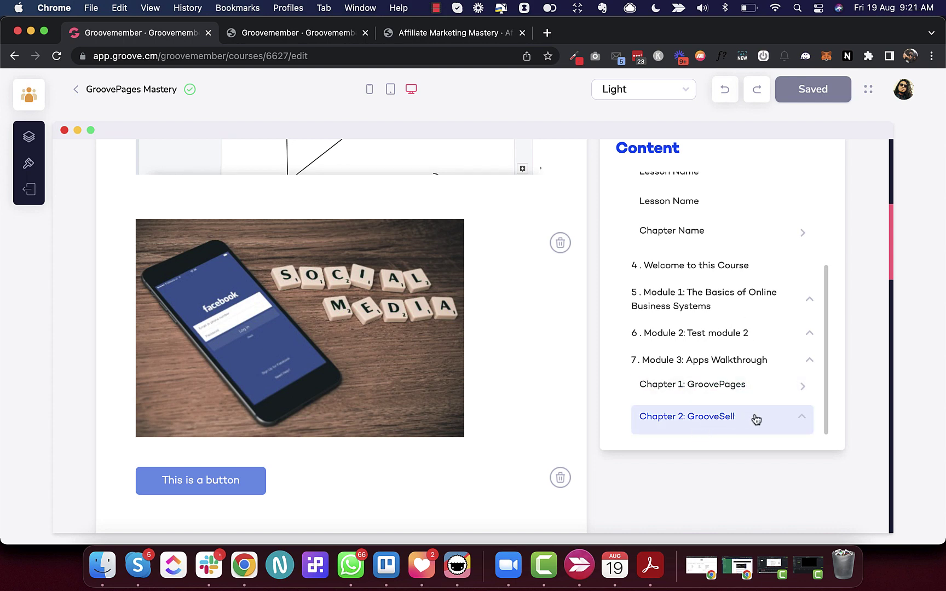
pyautogui.scroll(5, 756, 419)
pyautogui.scroll(-3, 756, 420)
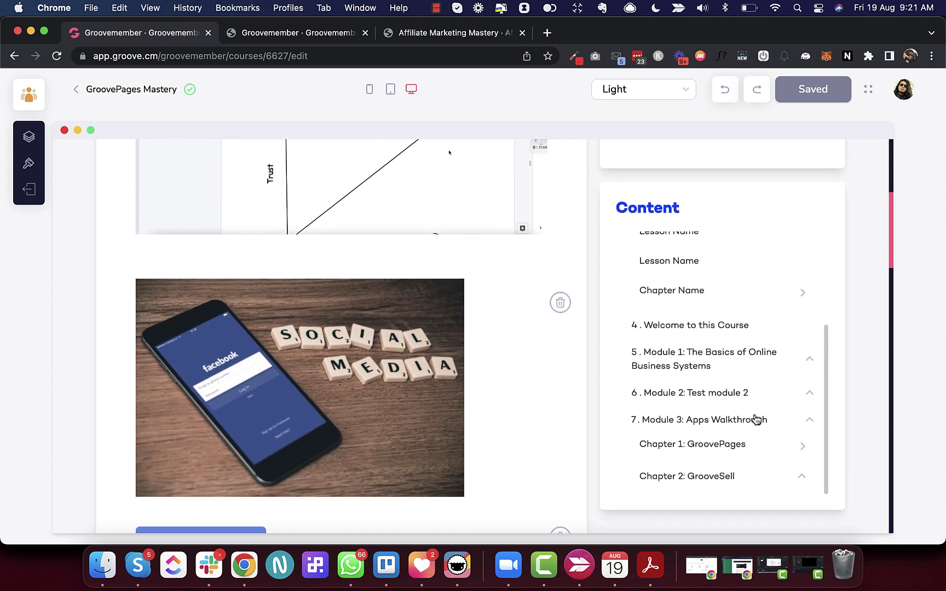
pyautogui.scroll(-2, 756, 419)
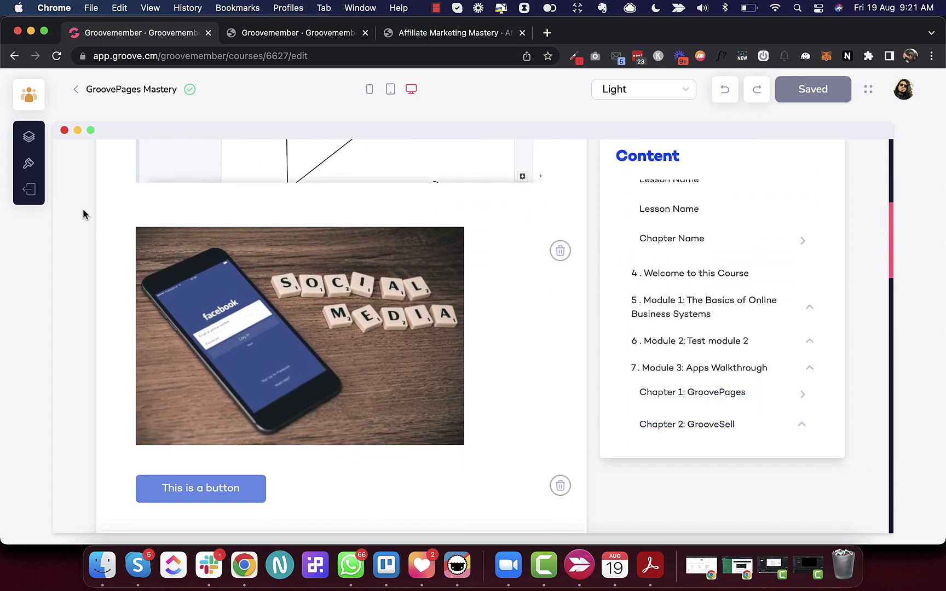
# Open the course outline panel and browse its modules and chapters
pyautogui.click(29, 136)
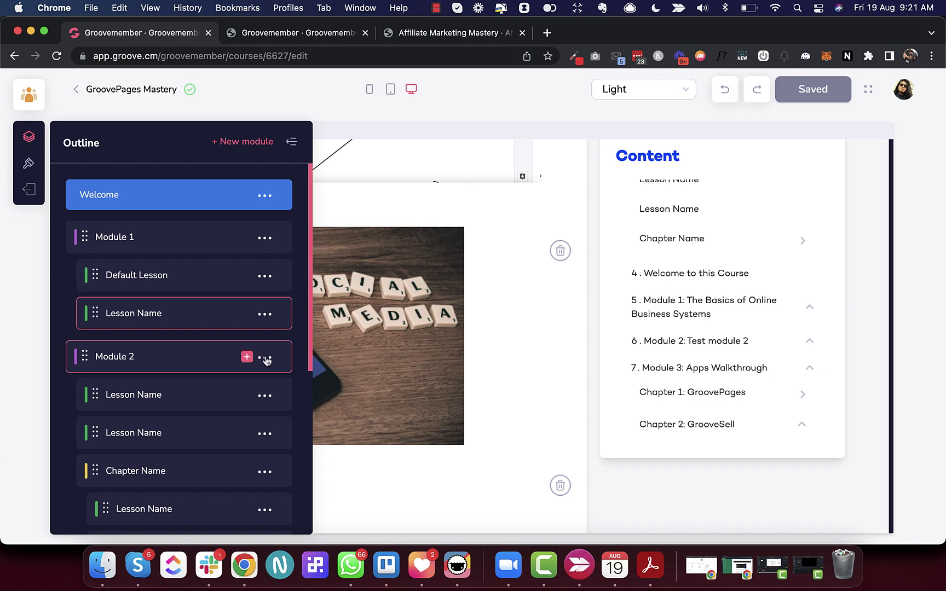
pyautogui.scroll(-5, 266, 359)
pyautogui.scroll(-8, 756, 449)
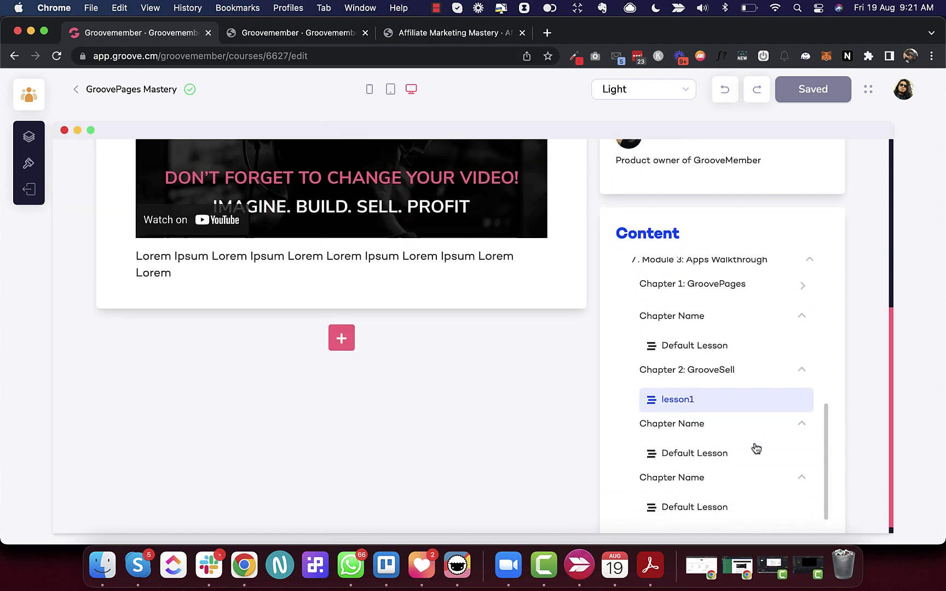
pyautogui.scroll(5, 756, 449)
pyautogui.scroll(-2, 756, 449)
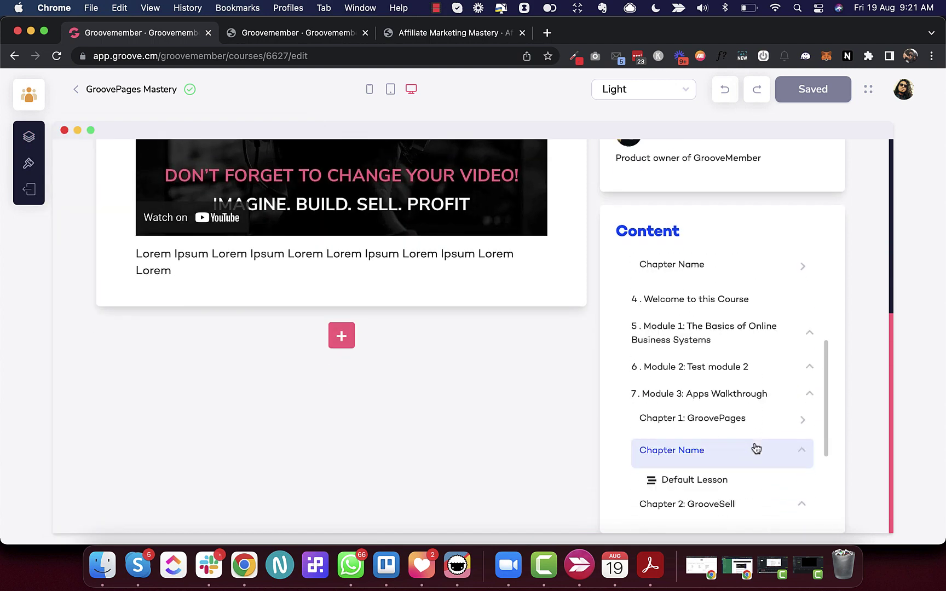
pyautogui.scroll(-5, 756, 449)
pyautogui.scroll(6, 754, 446)
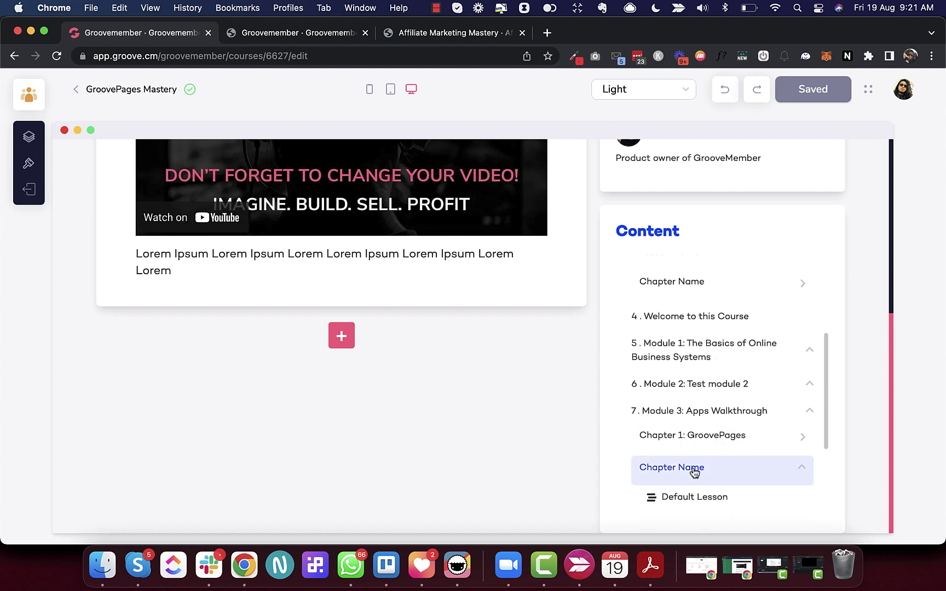
pyautogui.scroll(5, 456, 333)
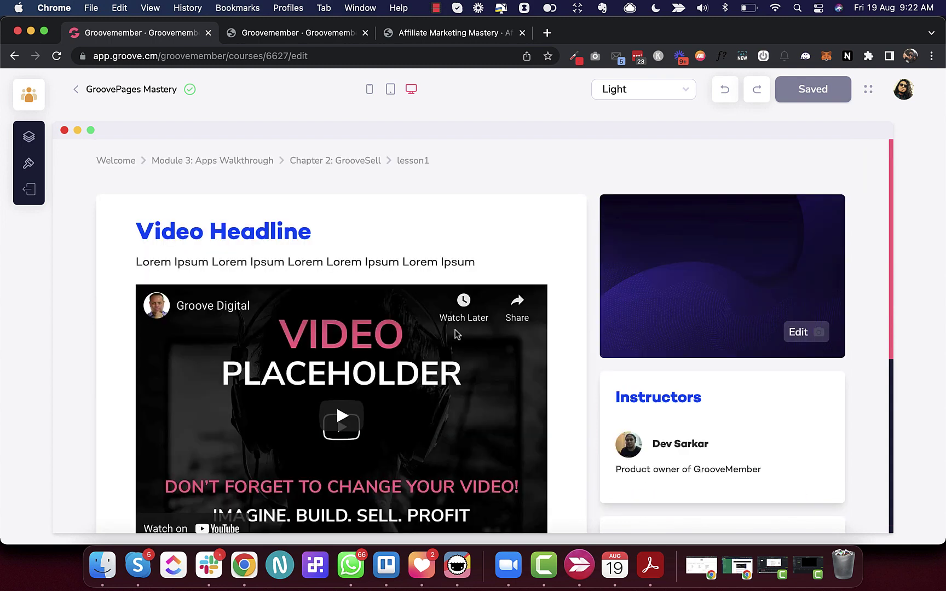
# Go to the Chapter 2: GrooveSell page and open the lesson1 lesson
pyautogui.click(332, 160)
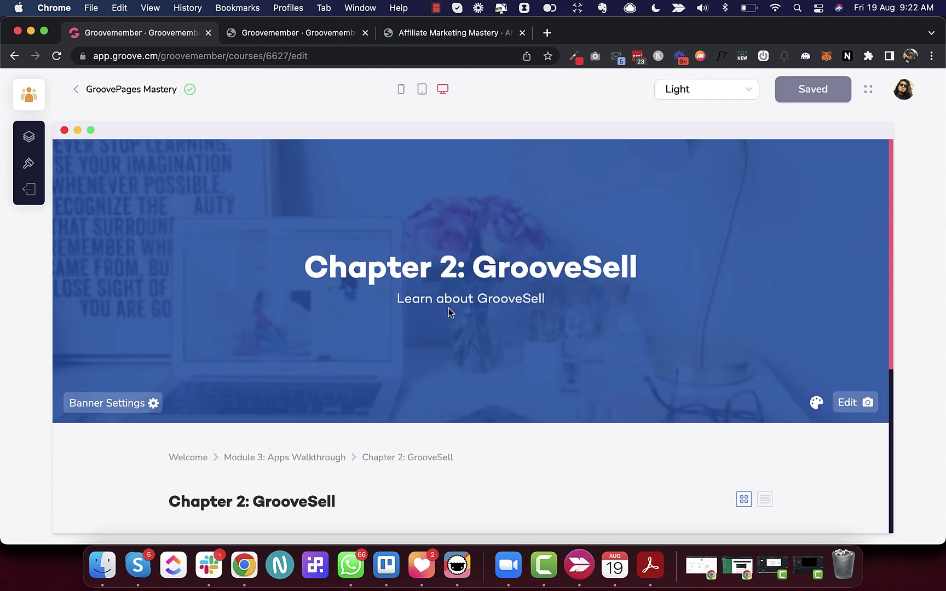
pyautogui.scroll(-5, 479, 394)
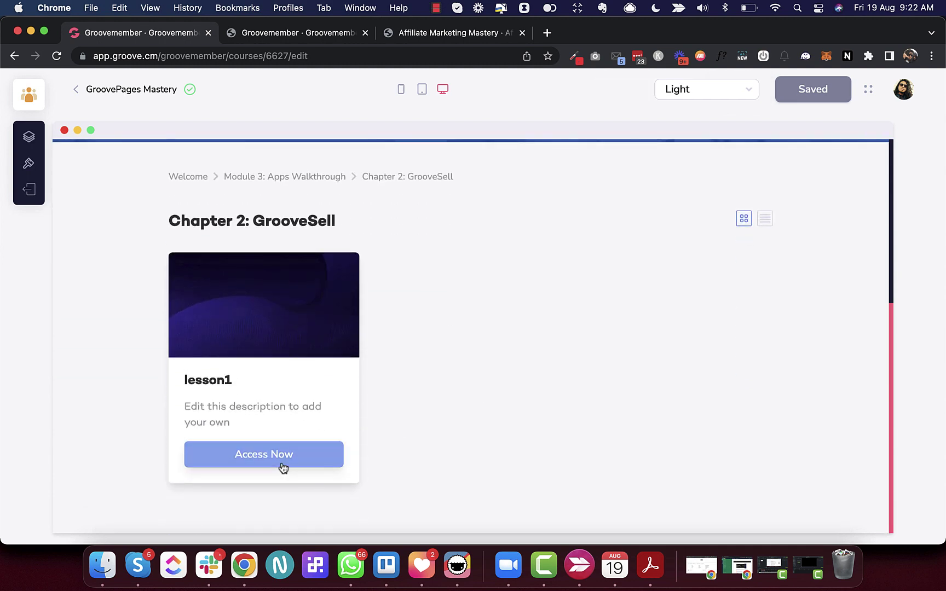
pyautogui.click(282, 465)
pyautogui.scroll(-2, 788, 471)
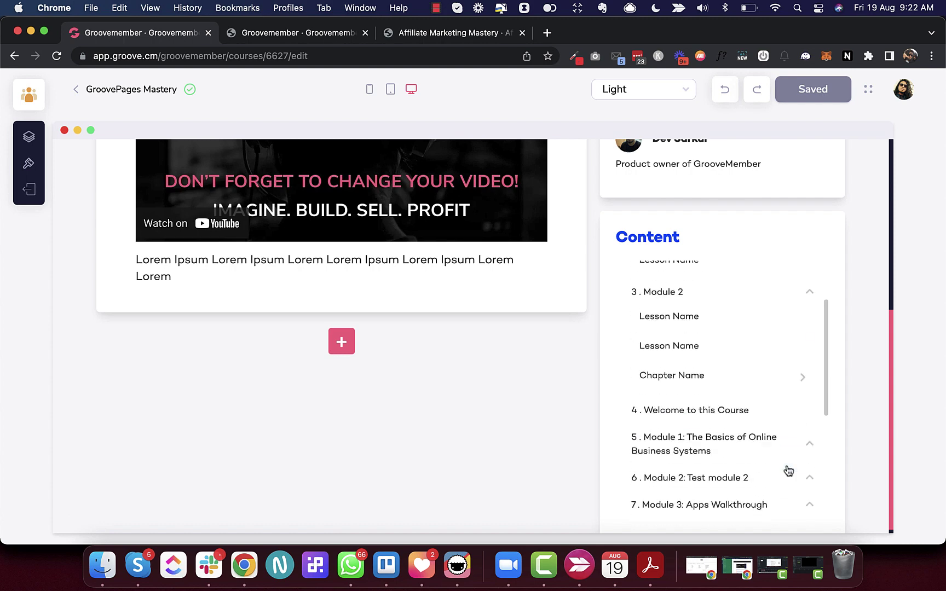
pyautogui.scroll(-3, 787, 463)
pyautogui.scroll(4, 785, 457)
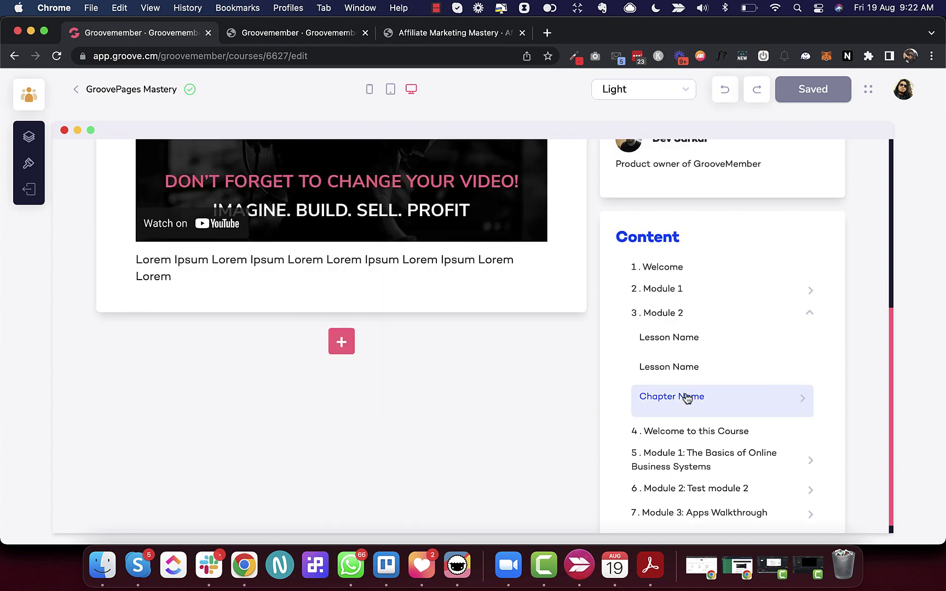
pyautogui.scroll(-1, 686, 398)
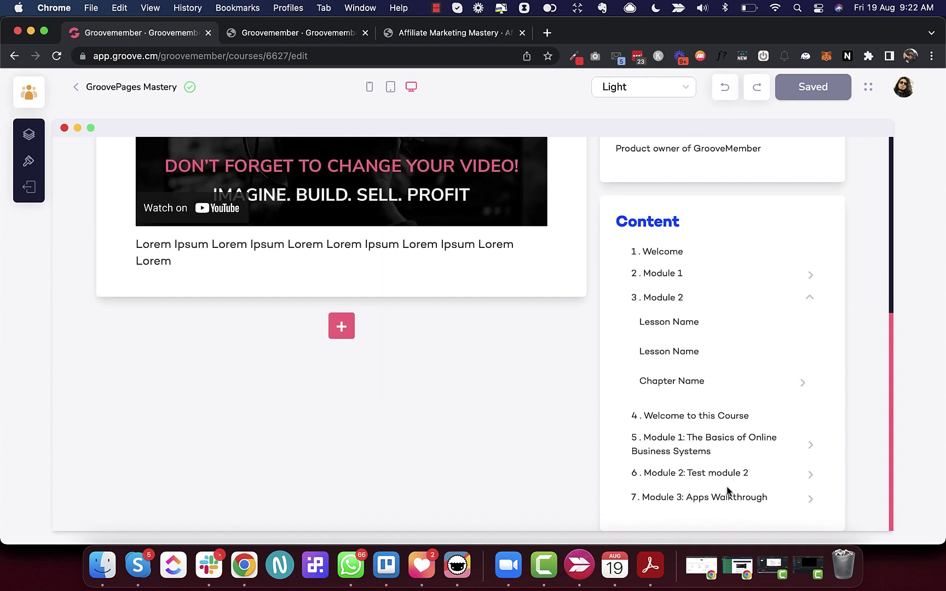
pyautogui.scroll(3, 728, 490)
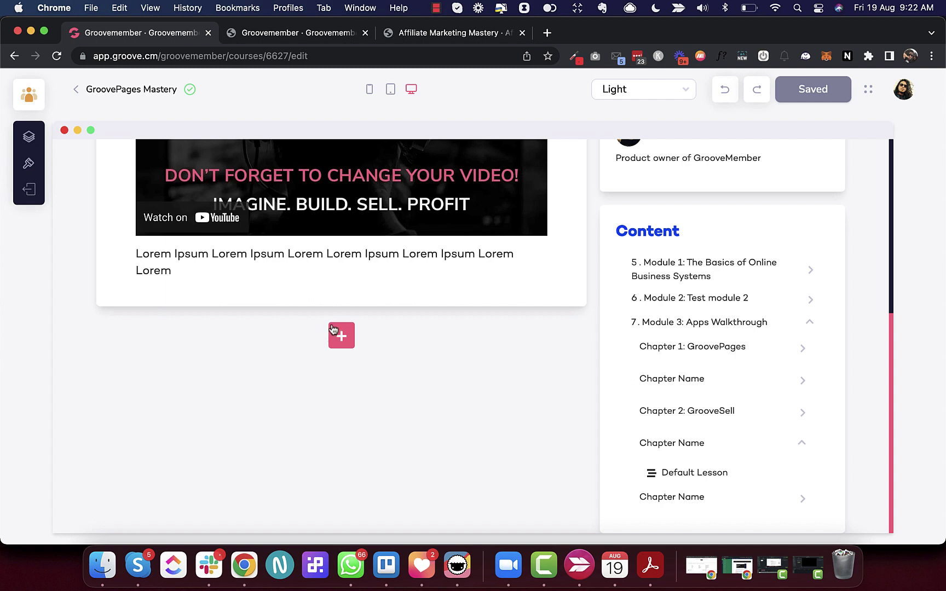
# Open and close the + element picker five times without adding anything, then return to the sheet
pyautogui.click(353, 331)
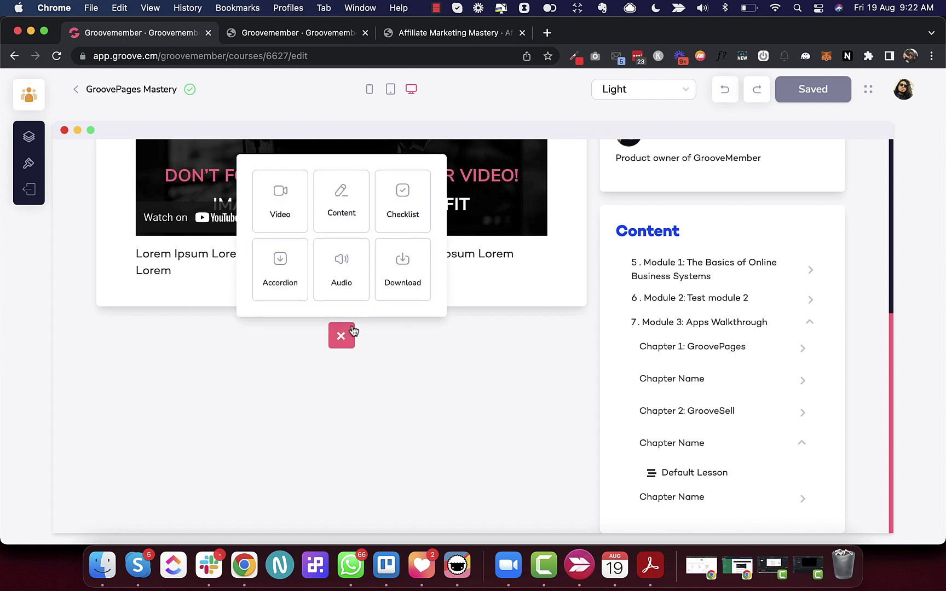
pyautogui.click(349, 334)
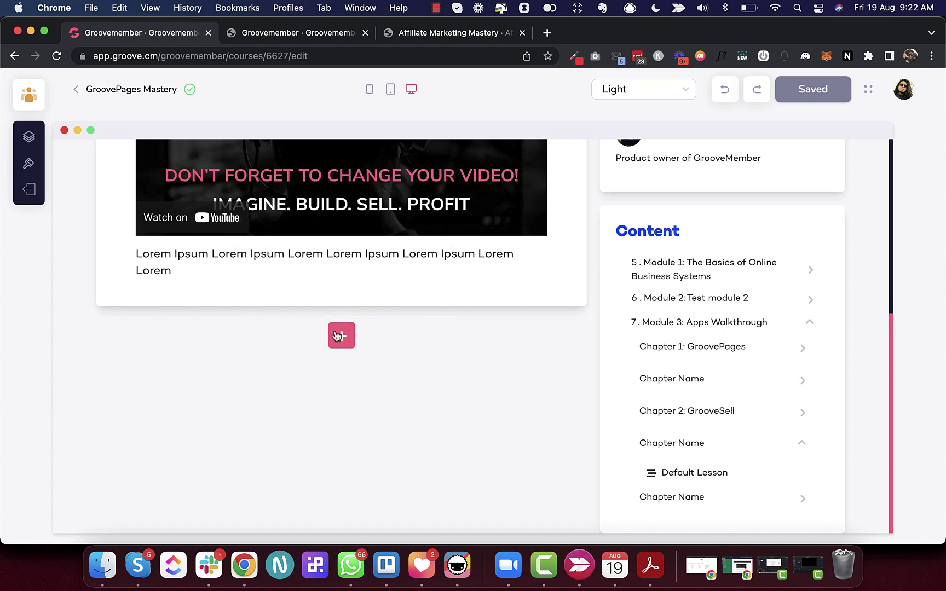
pyautogui.click(337, 336)
pyautogui.click(341, 333)
pyautogui.click(352, 331)
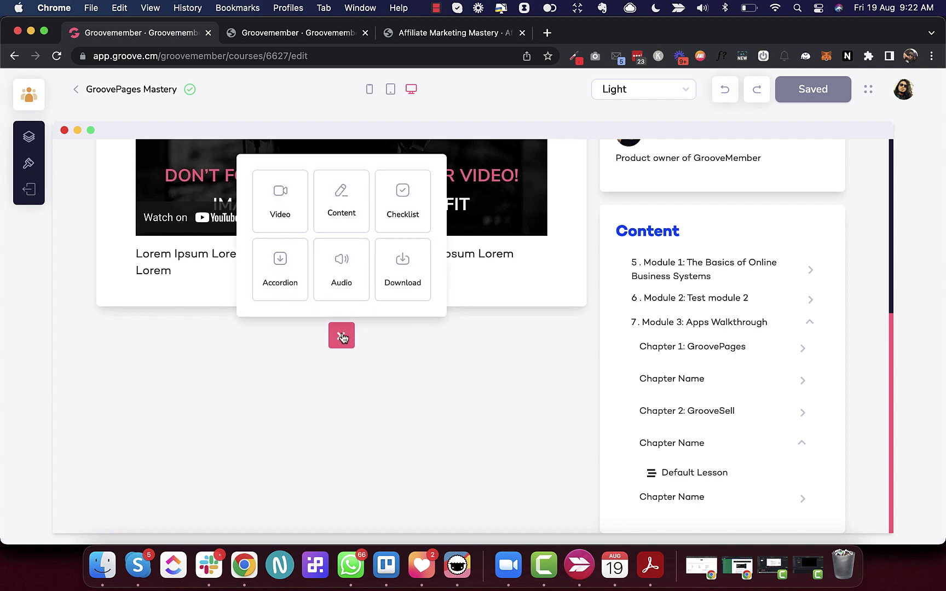
pyautogui.click(341, 338)
pyautogui.click(341, 339)
pyautogui.click(343, 331)
pyautogui.click(345, 333)
pyautogui.click(343, 344)
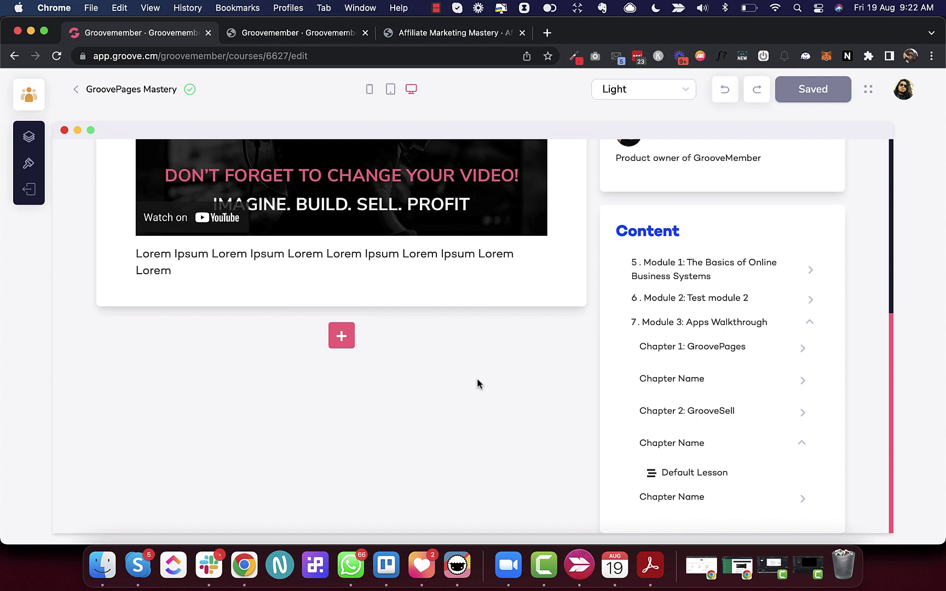
pyautogui.press('super+grave')
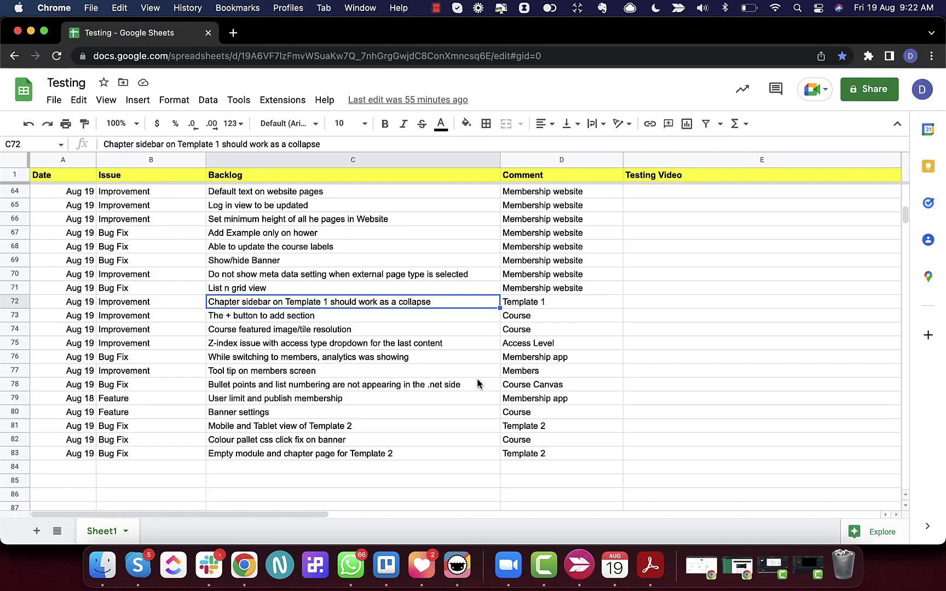
# Select the course featured image resolution backlog item, then open GroovePages Mastery's options menu
pyautogui.click(309, 320)
pyautogui.click(309, 334)
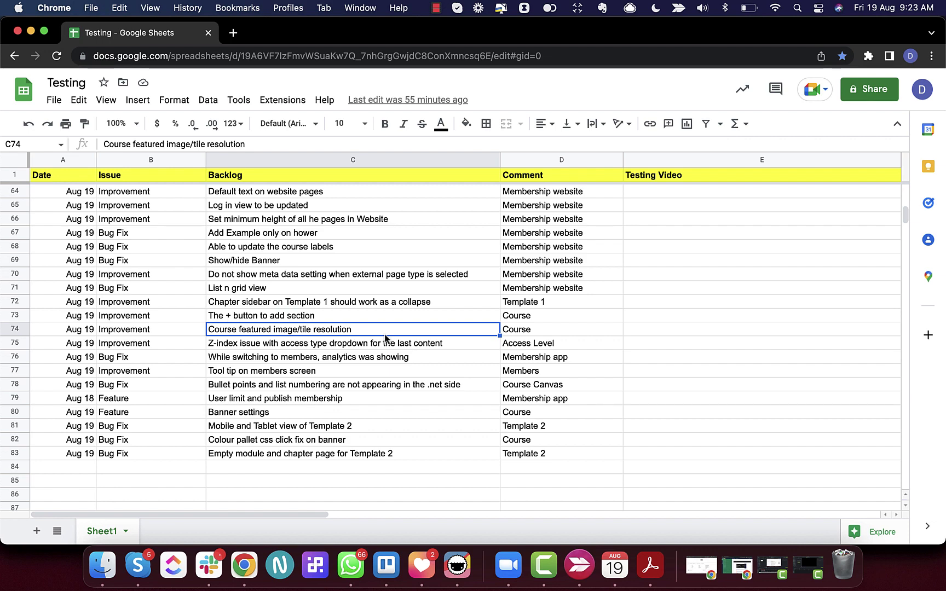
pyautogui.press('super+grave')
pyautogui.scroll(5, 385, 338)
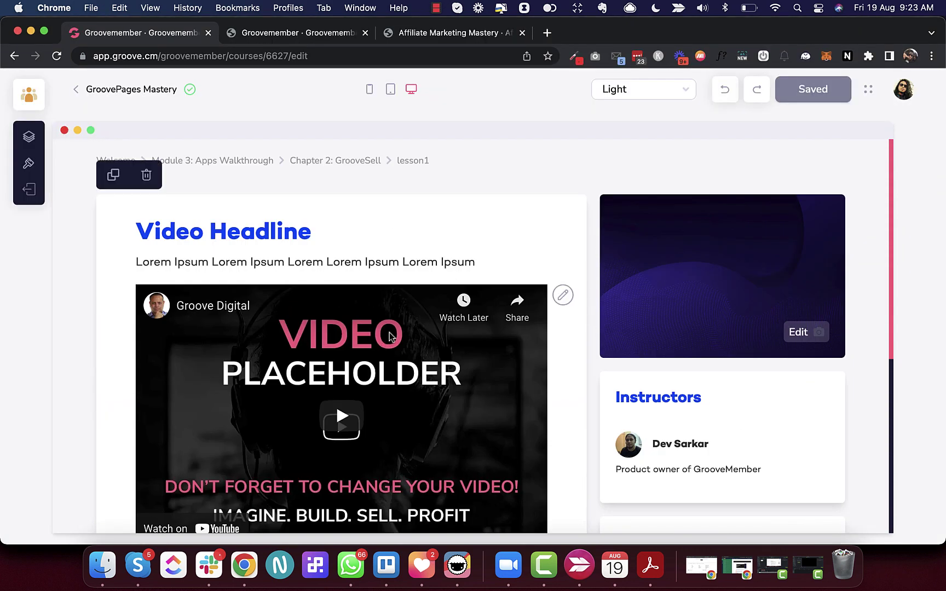
pyautogui.click(75, 89)
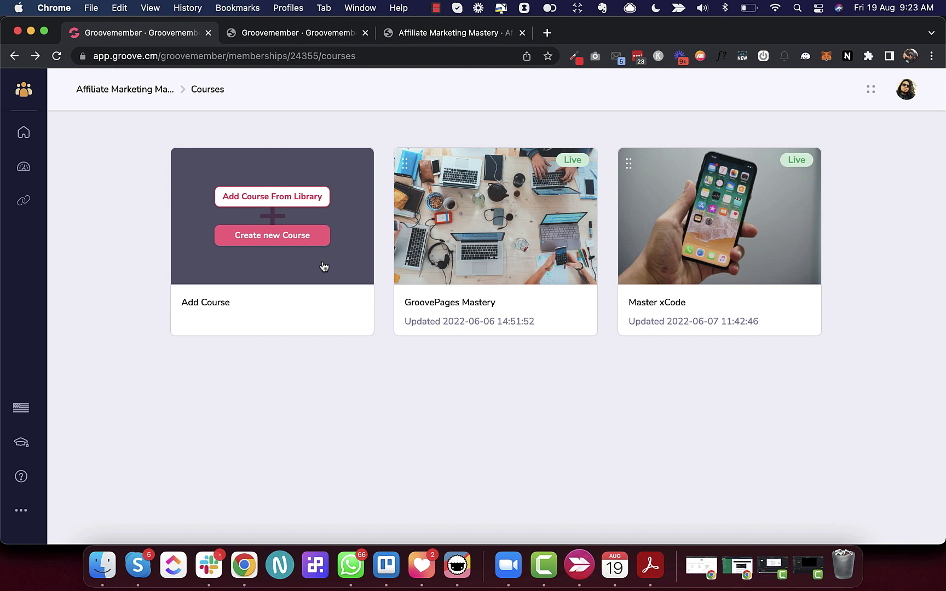
pyautogui.click(568, 311)
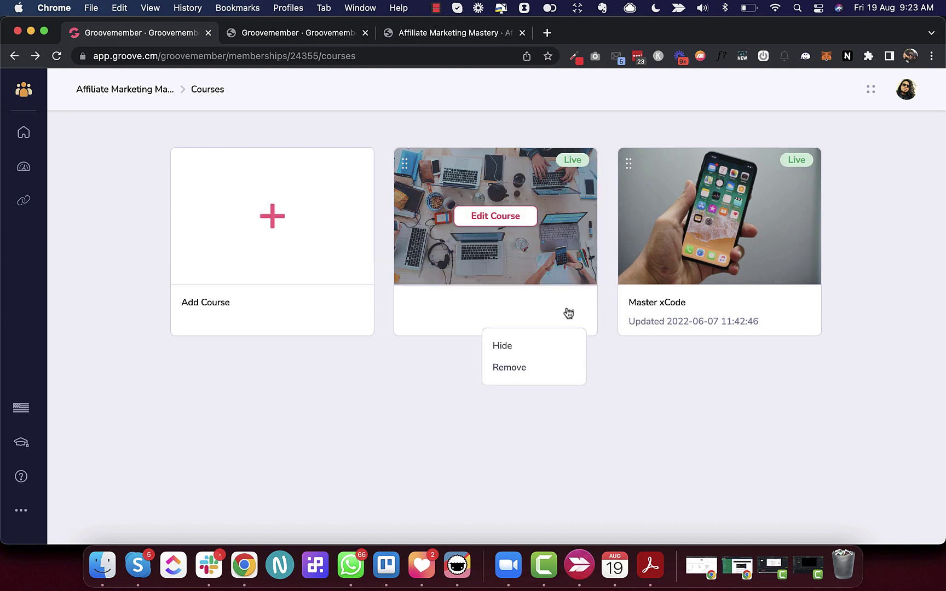
pyautogui.click(27, 164)
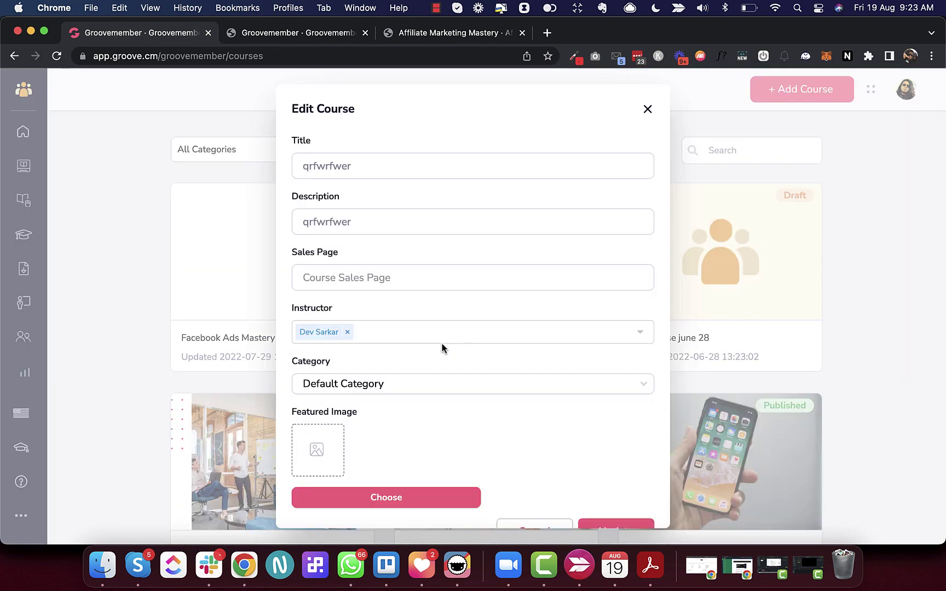
# Open the course's featured image picker, cancel the Image Library, and close Edit Course
pyautogui.scroll(-1, 390, 402)
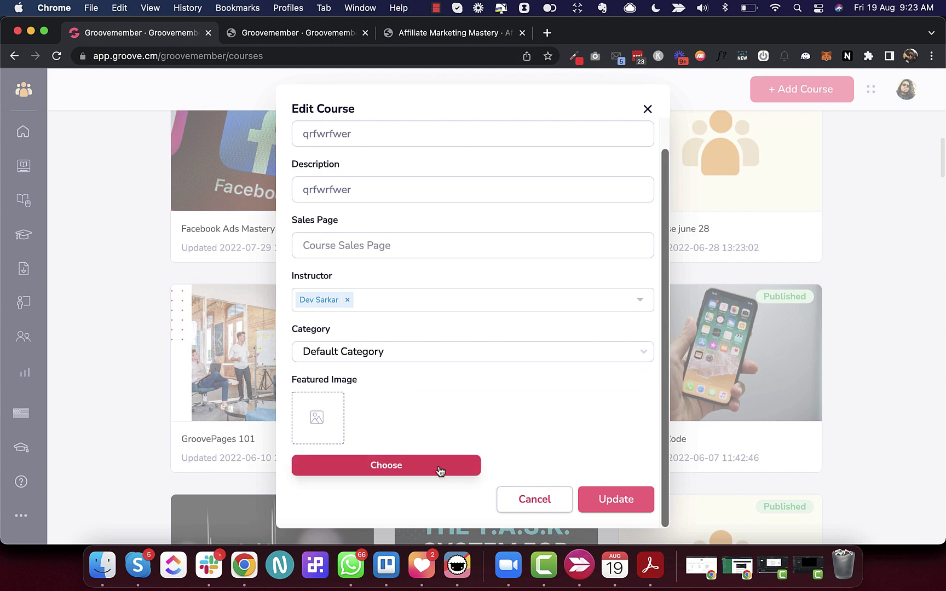
pyautogui.click(399, 469)
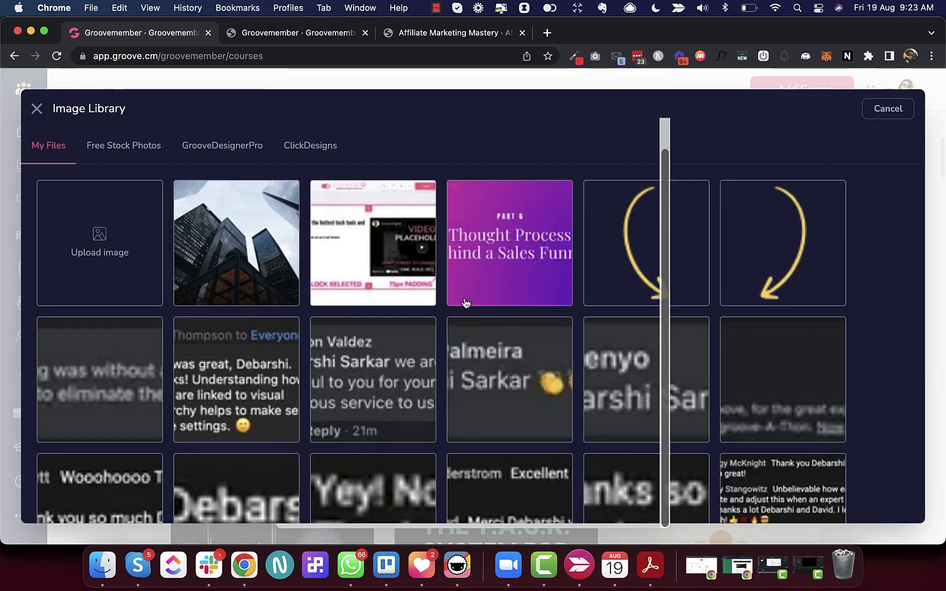
pyautogui.click(888, 111)
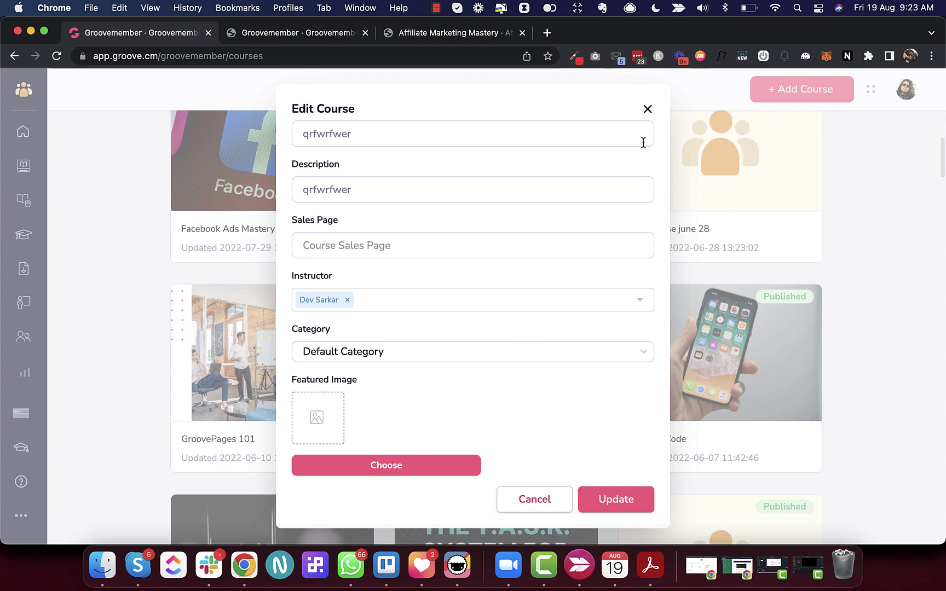
pyautogui.click(647, 109)
# Select backlog row C75, the z-index access dropdown item, and return to GrooveMember
pyautogui.press('super+grave')
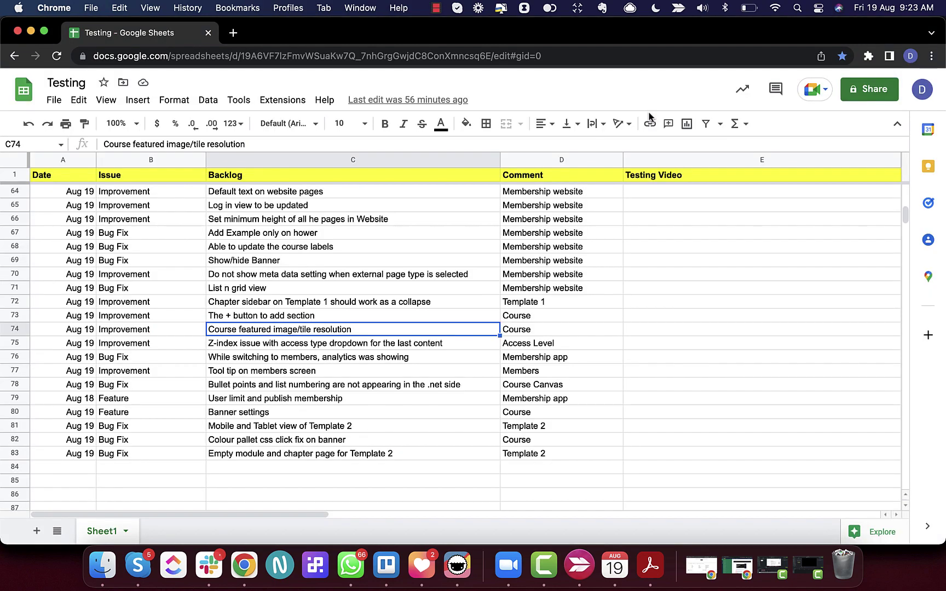
pyautogui.click(283, 346)
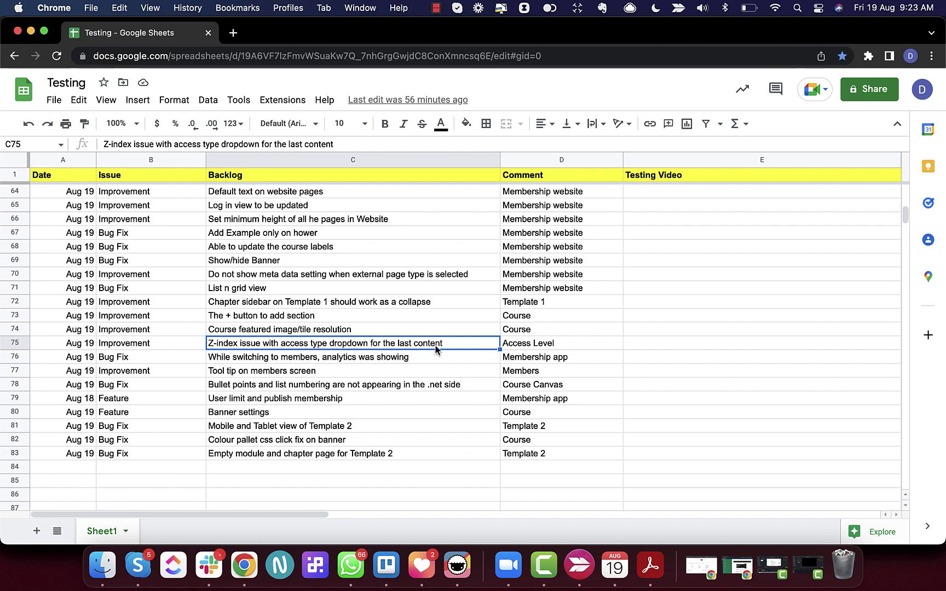
pyautogui.press('super+grave')
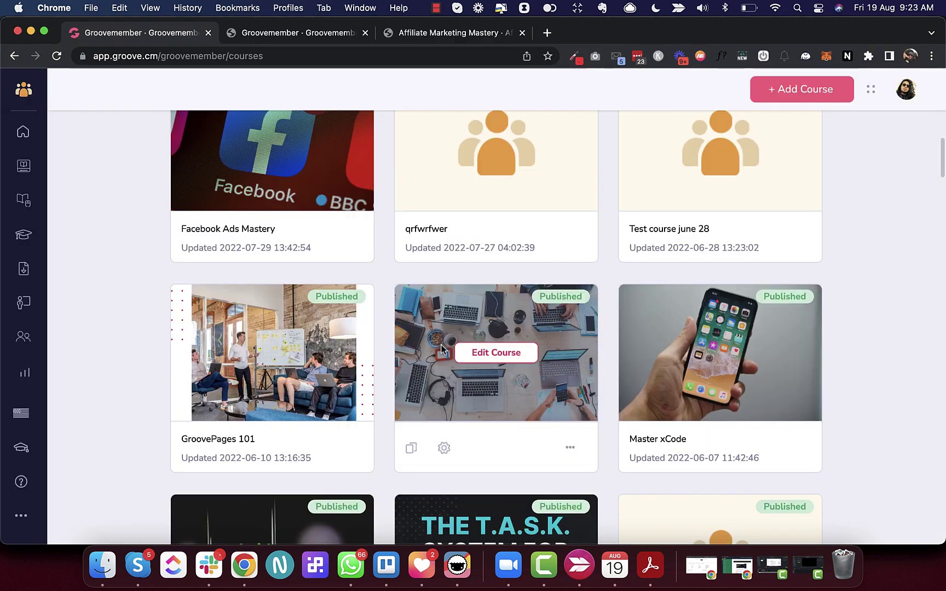
# Open Convertify Templates' Gold IRA Groove course access and check the last Wordpress row's access dropdown
pyautogui.press('super+bracketleft')
pyautogui.click(386, 259)
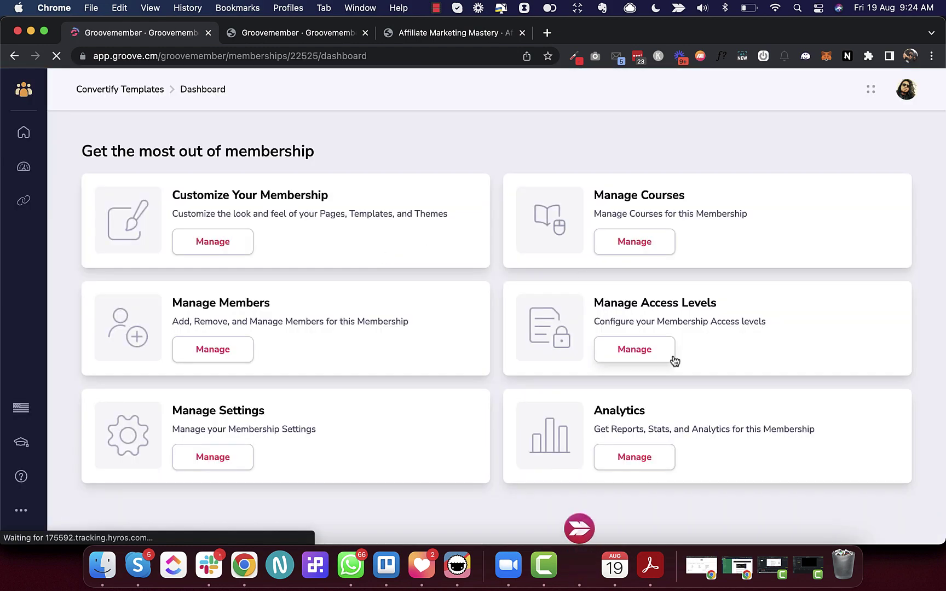
pyautogui.click(627, 349)
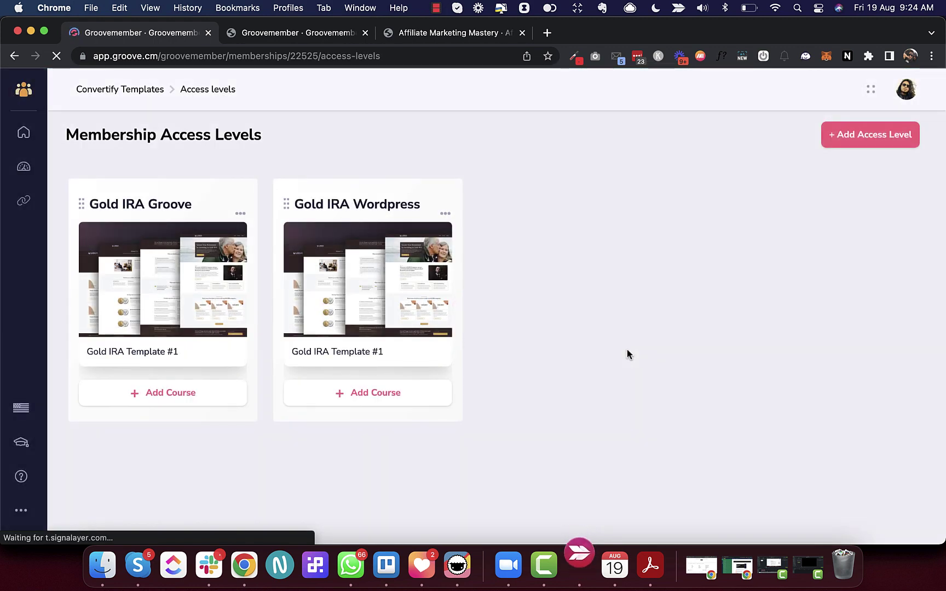
pyautogui.moveTo(203, 317)
pyautogui.click(174, 280)
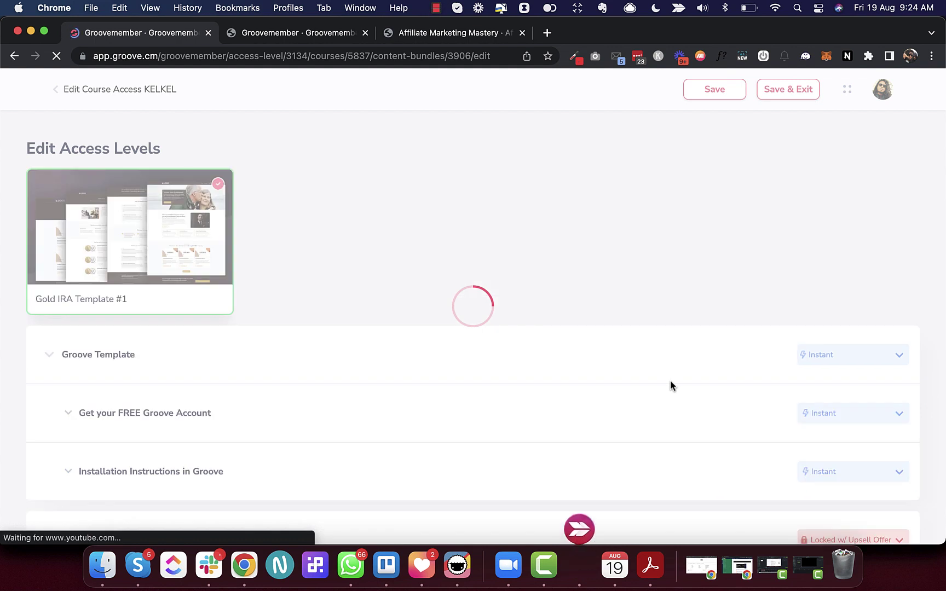
pyautogui.scroll(-3, 671, 381)
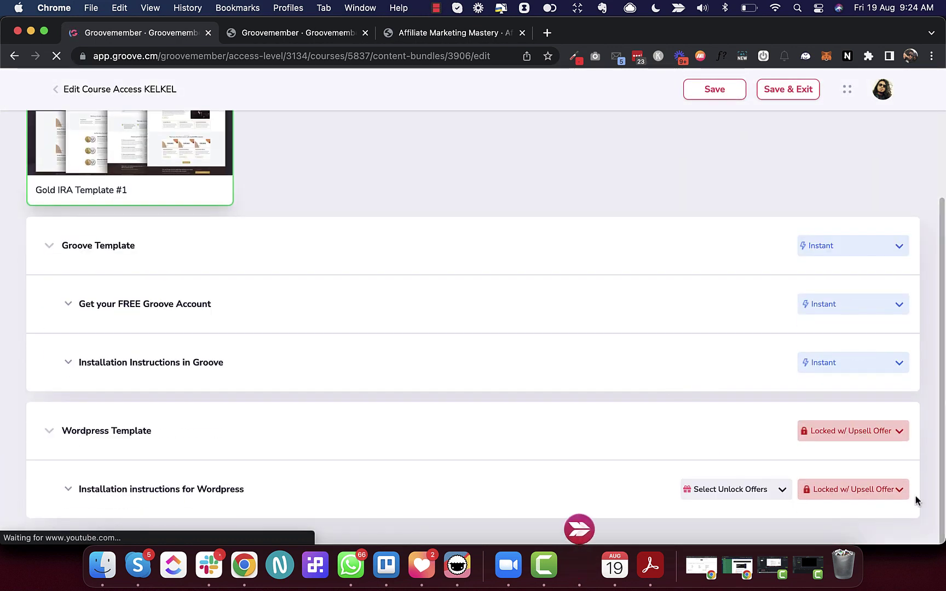
pyautogui.click(900, 490)
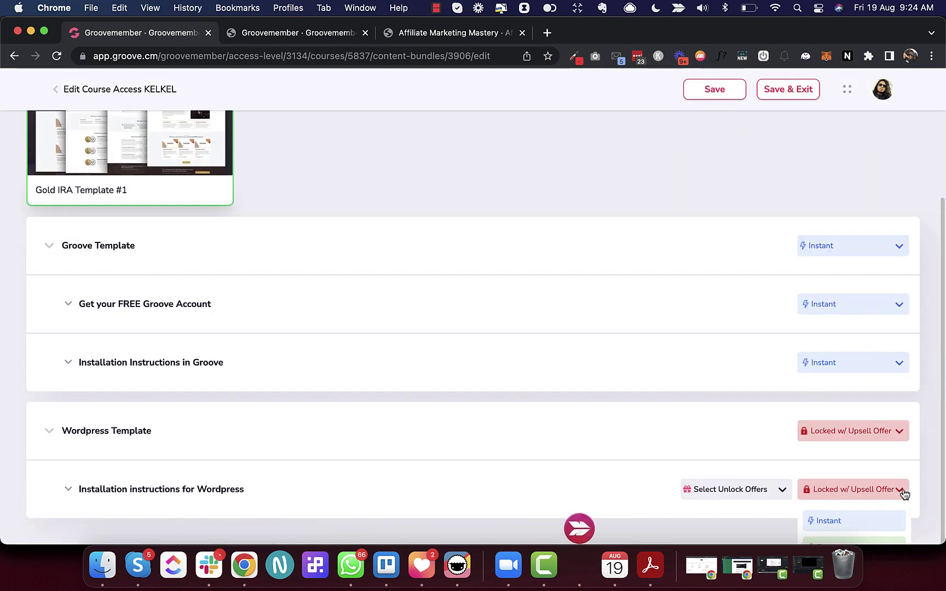
pyautogui.scroll(-3, 902, 492)
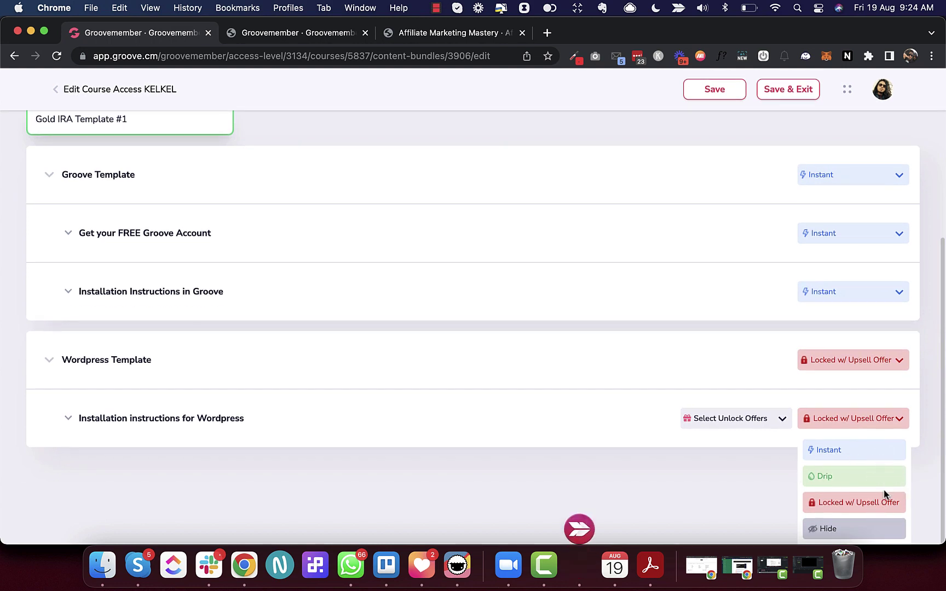
pyautogui.scroll(2, 885, 494)
# Select backlog row C76, the members analytics item, and return to GrooveMember
pyautogui.press('super+grave')
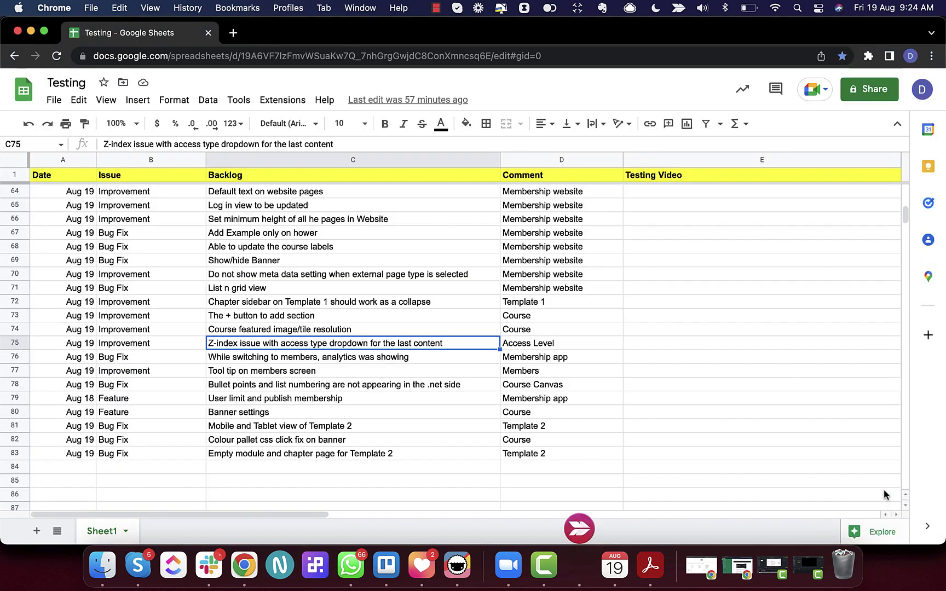
pyautogui.click(305, 358)
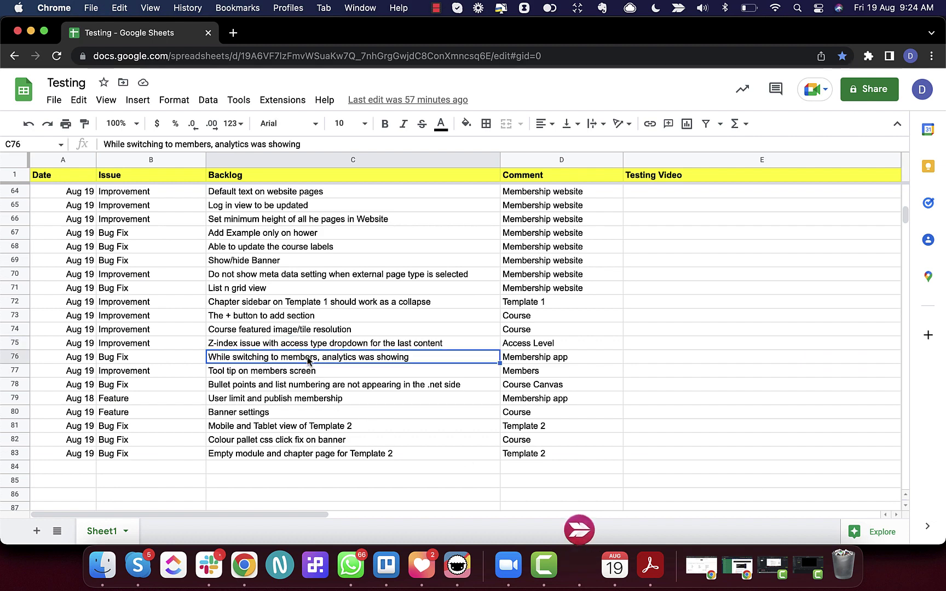
pyautogui.press('super+grave')
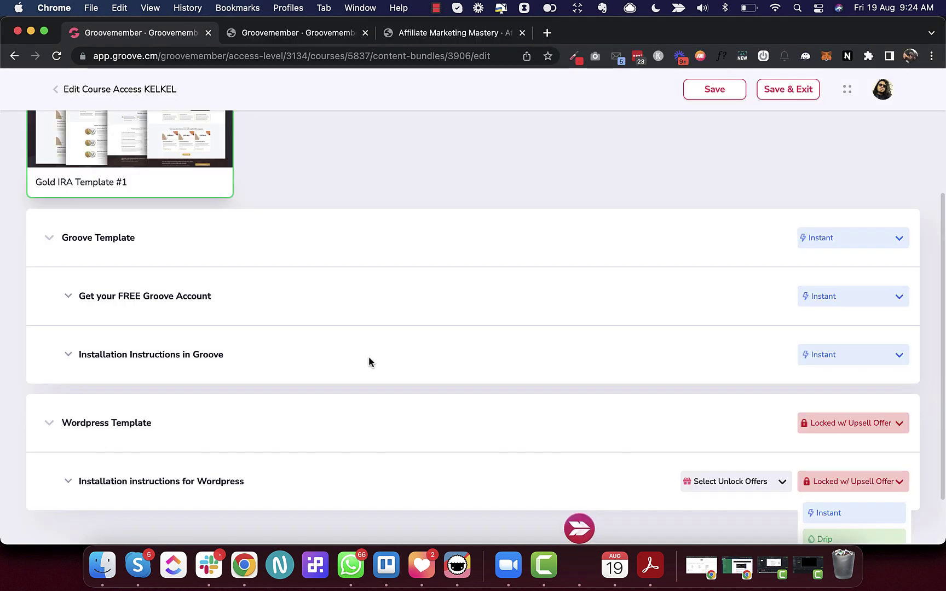
# Go through the GrooveMember Dashboard and Memberships to the Affiliate Marketing Mastery Members page
pyautogui.click(57, 90)
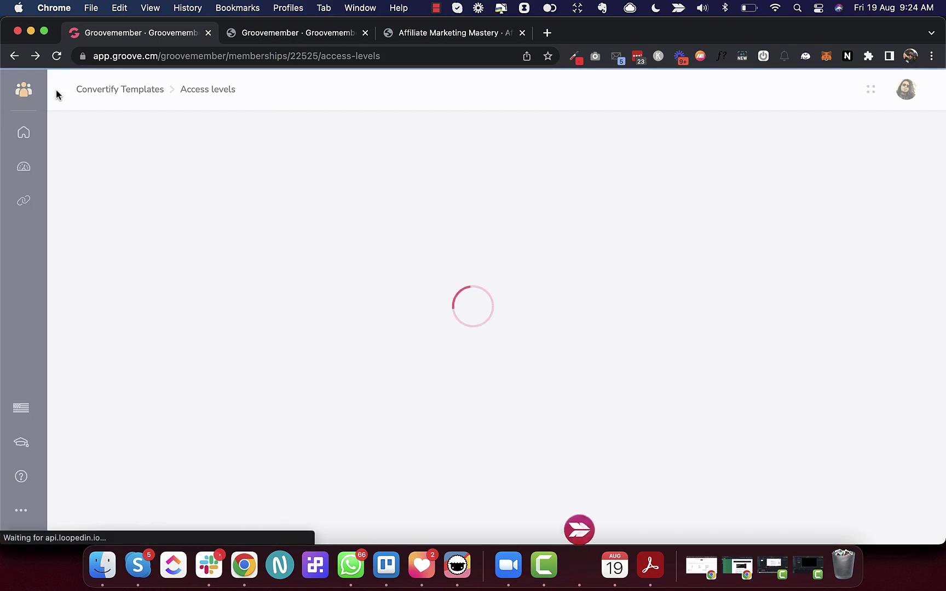
pyautogui.moveTo(31, 137)
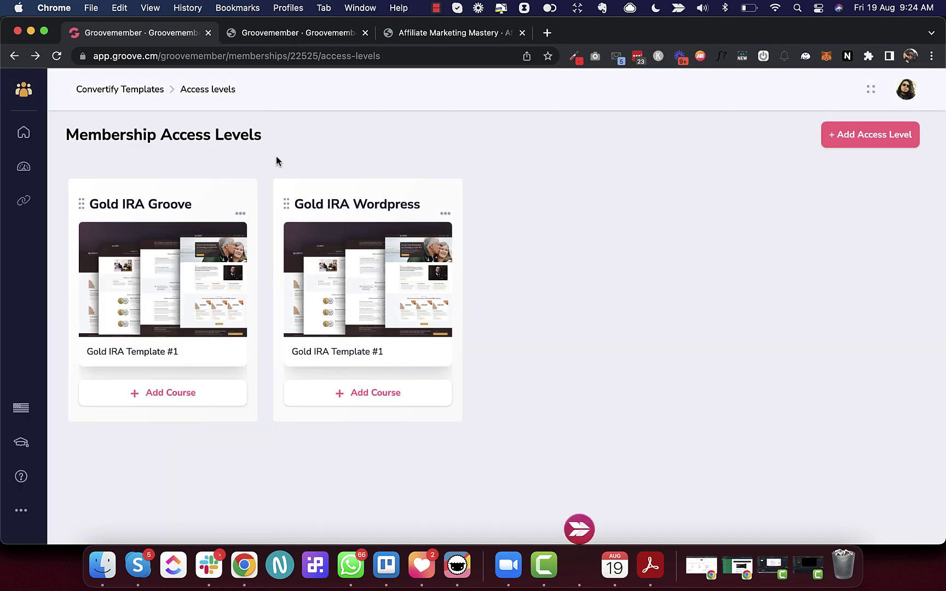
pyautogui.click(21, 142)
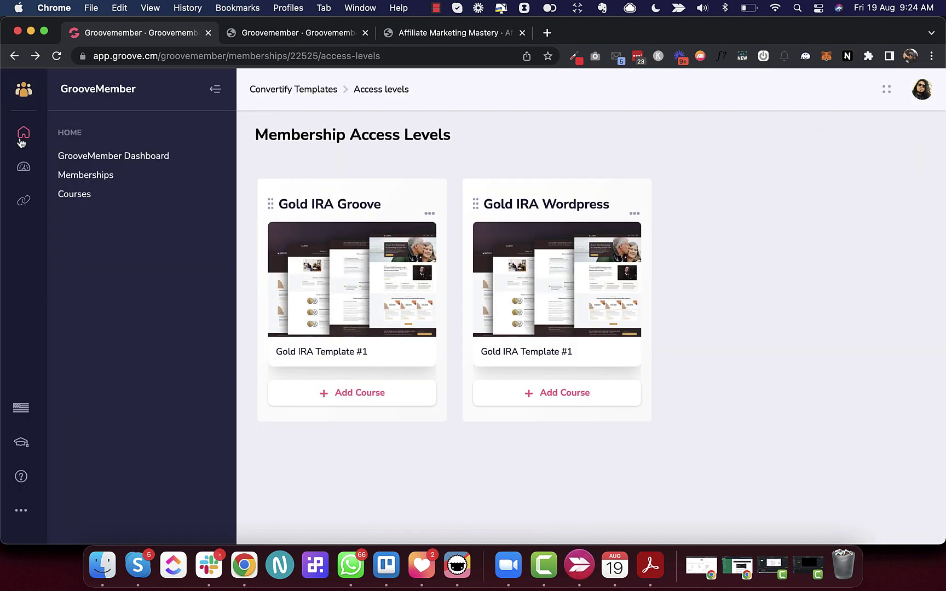
pyautogui.click(74, 156)
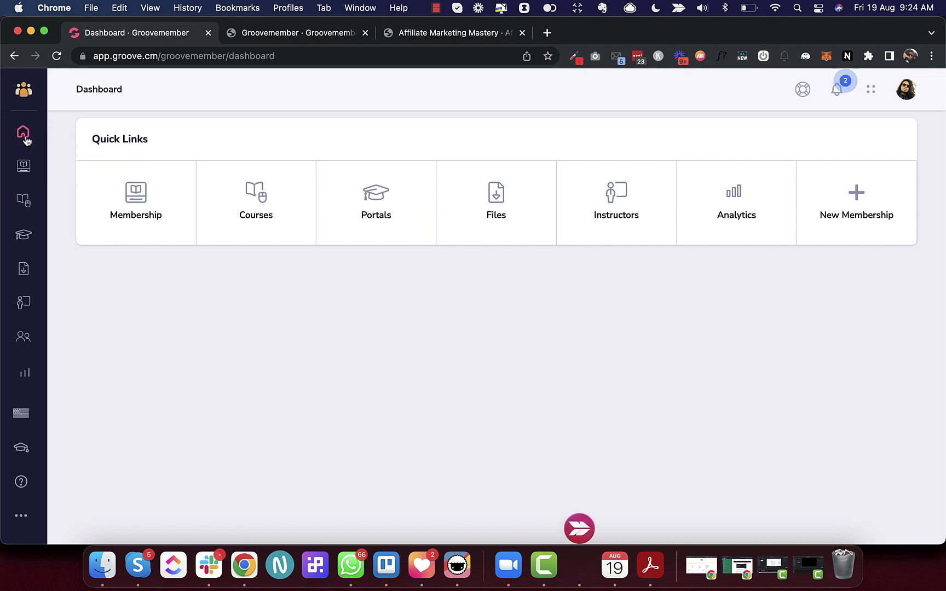
pyautogui.click(23, 167)
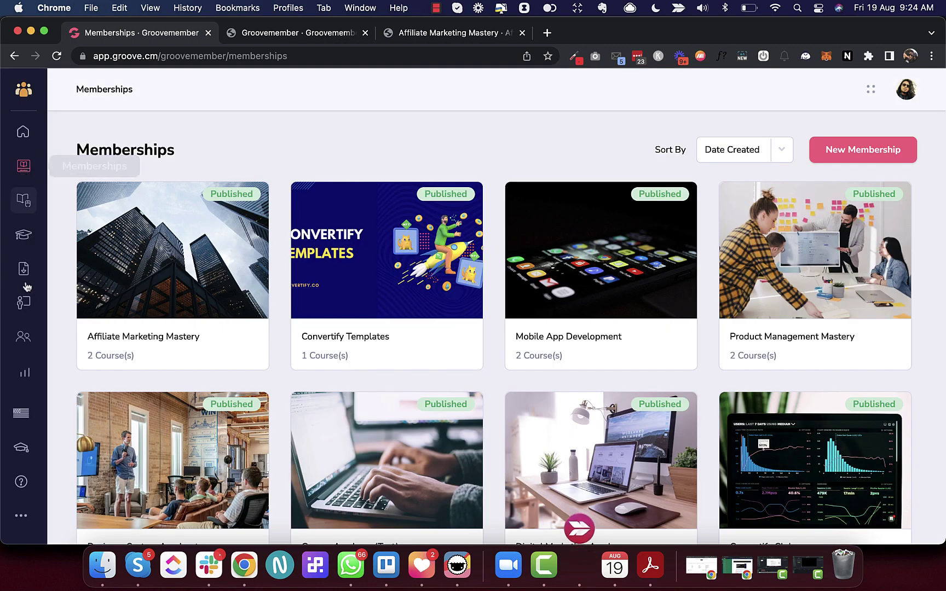
pyautogui.click(24, 342)
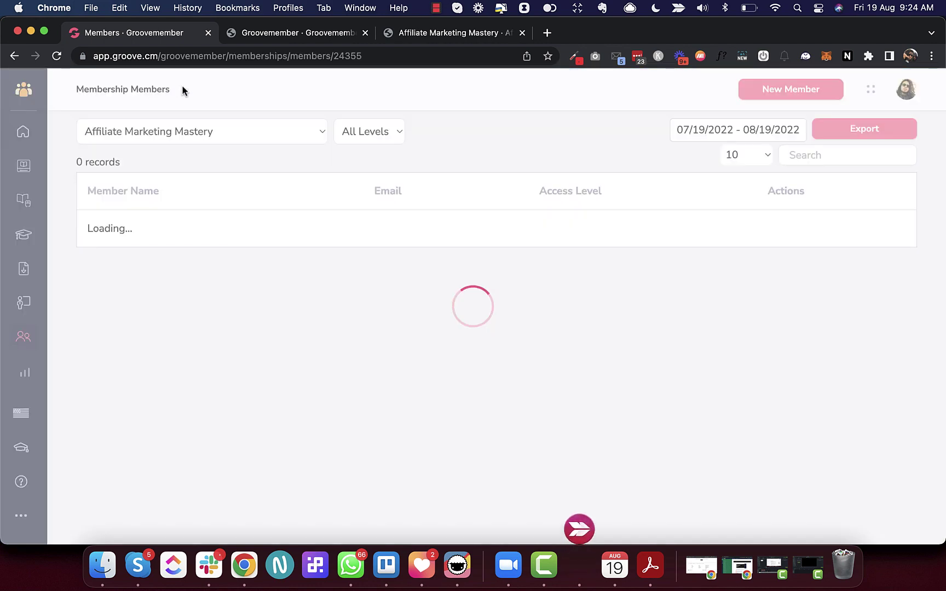
# Select backlog row C77, the members screen tooltip item, and return to GrooveMember
pyautogui.press('super+grave')
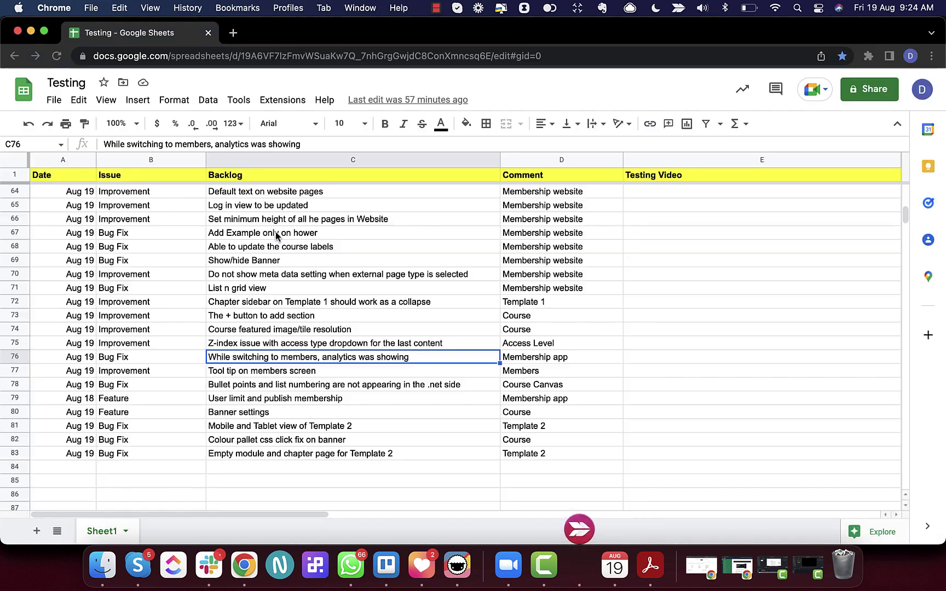
pyautogui.click(294, 374)
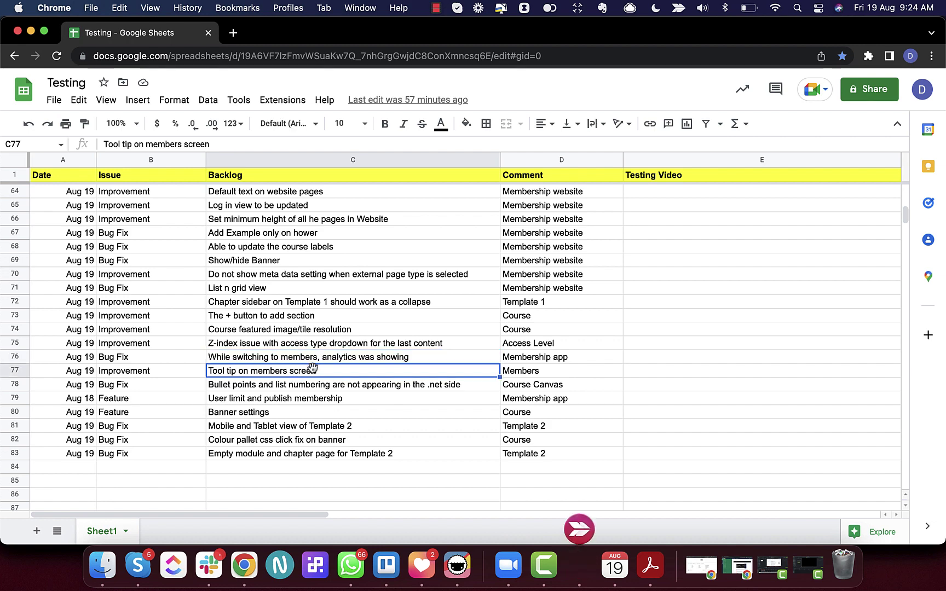
pyautogui.press('super+grave')
# Show Business System Accelerator members for All Time, listing 21 records
pyautogui.click(317, 141)
pyautogui.click(303, 208)
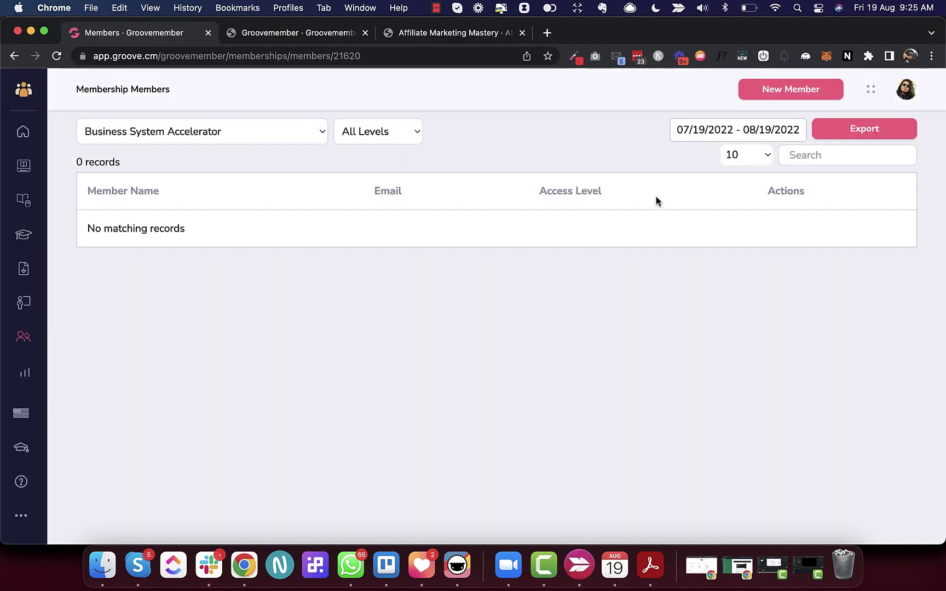
pyautogui.click(691, 137)
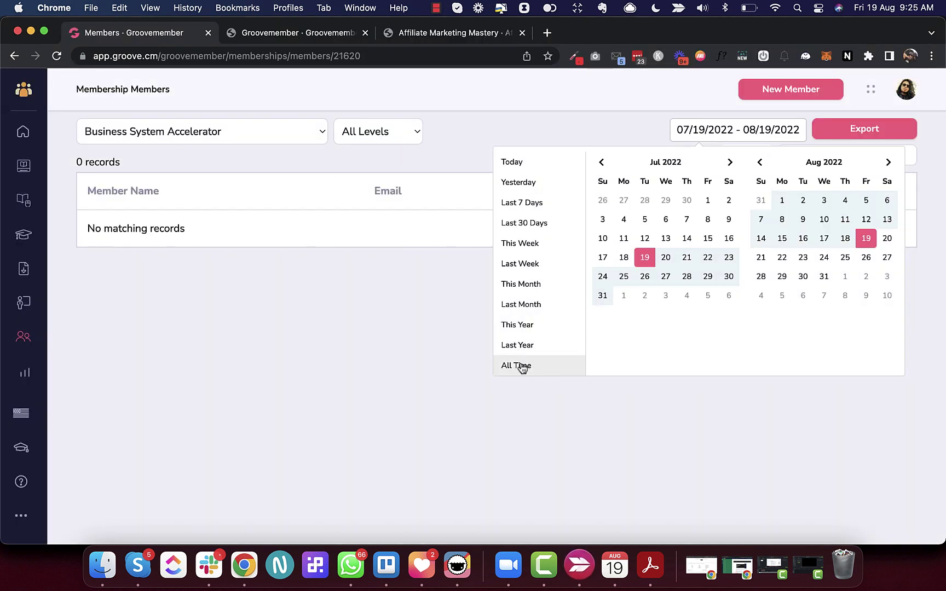
pyautogui.click(520, 365)
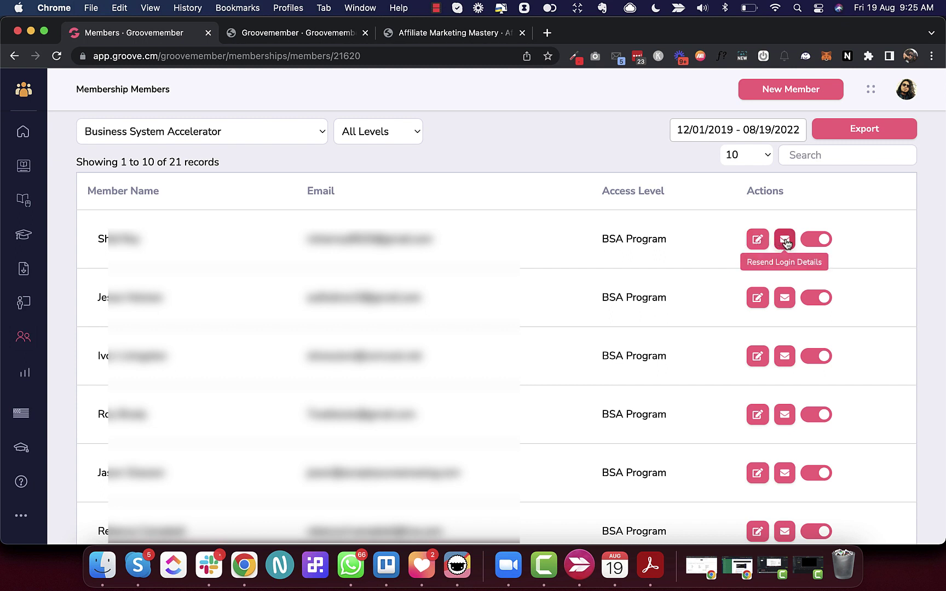
# Select the bullet points backlog item and bring the GrooveMember window back
pyautogui.press('super+grave')
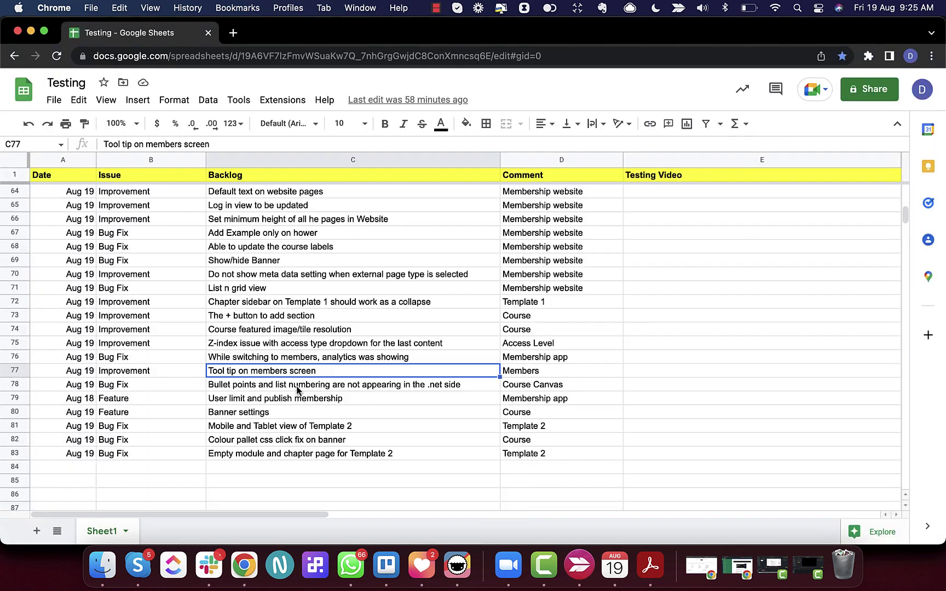
pyautogui.click(296, 389)
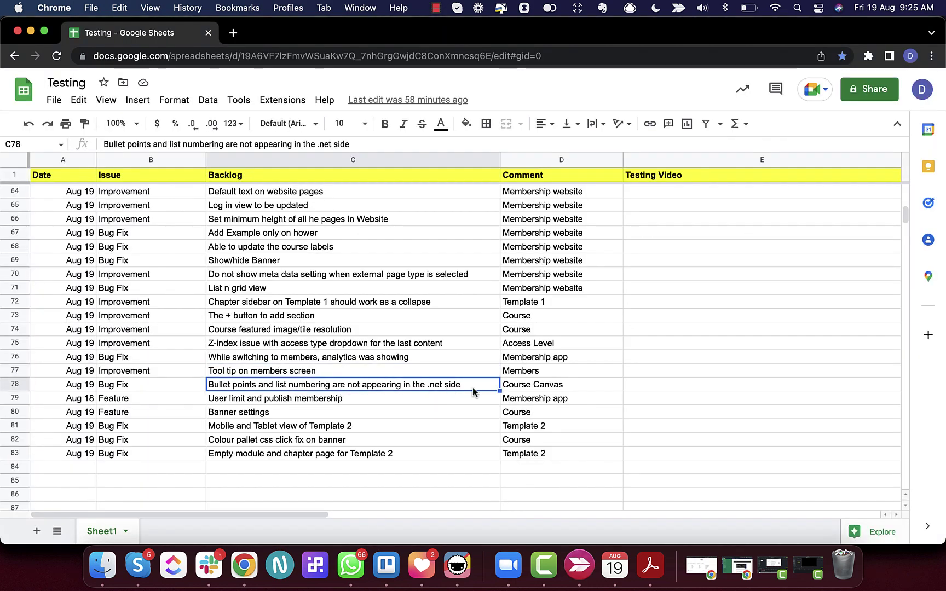
pyautogui.press('super+grave')
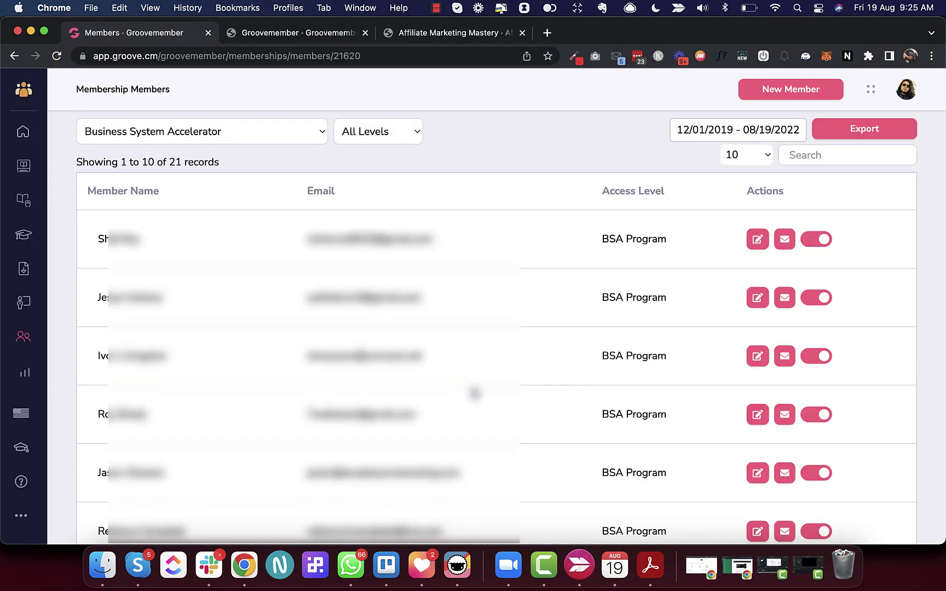
# Return to the course editor and scroll through the [Part 6] sales-funnel lesson, then pick the next backlog row
pyautogui.click(23, 134)
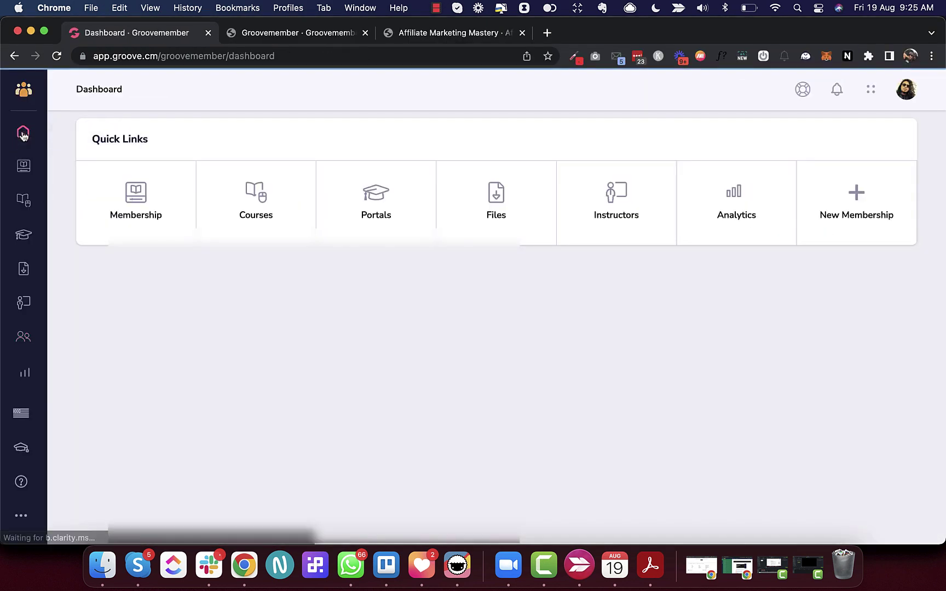
pyautogui.click(23, 165)
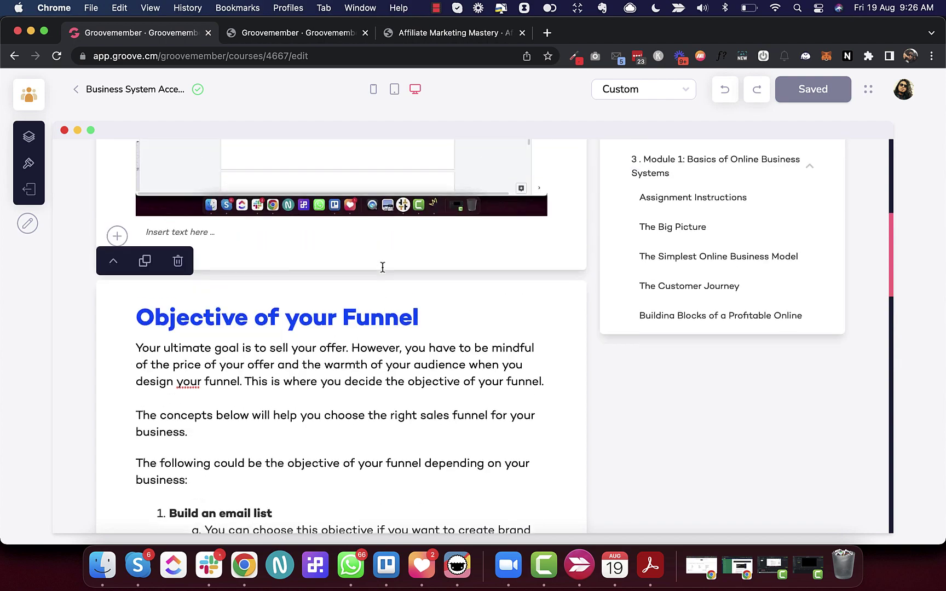
pyautogui.scroll(6, 383, 267)
pyautogui.scroll(-5, 444, 247)
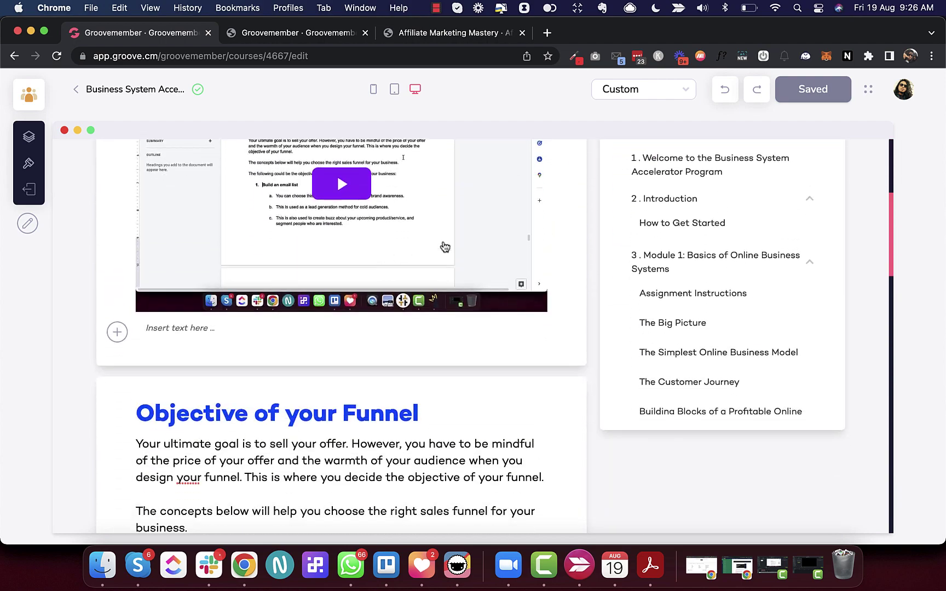
pyautogui.scroll(-7, 657, 273)
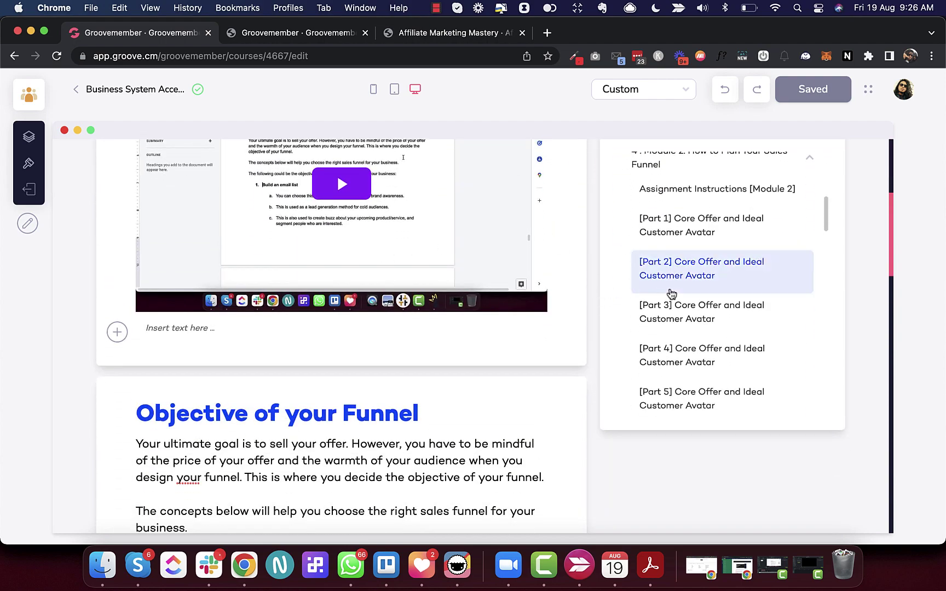
pyautogui.scroll(5, 492, 345)
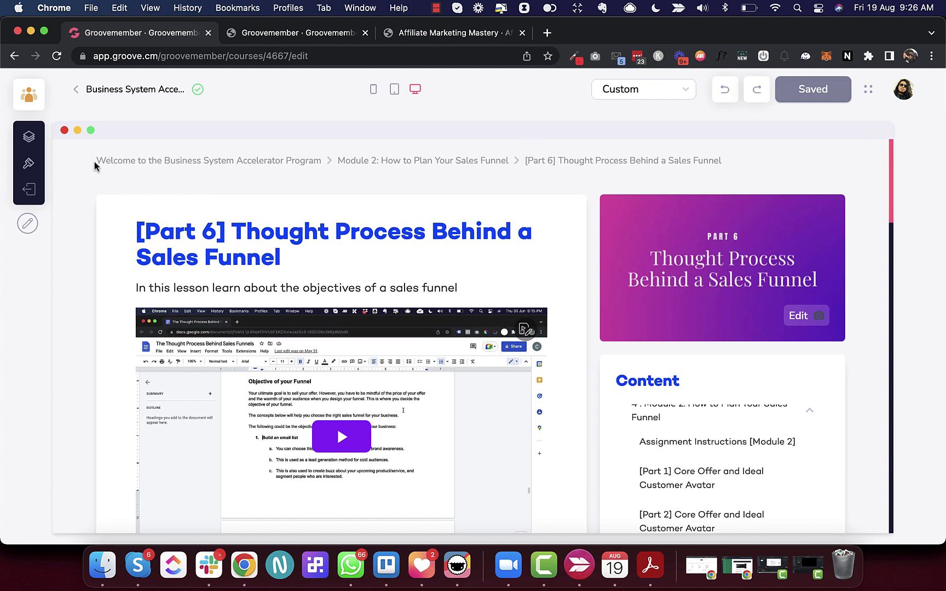
pyautogui.scroll(-3, 278, 307)
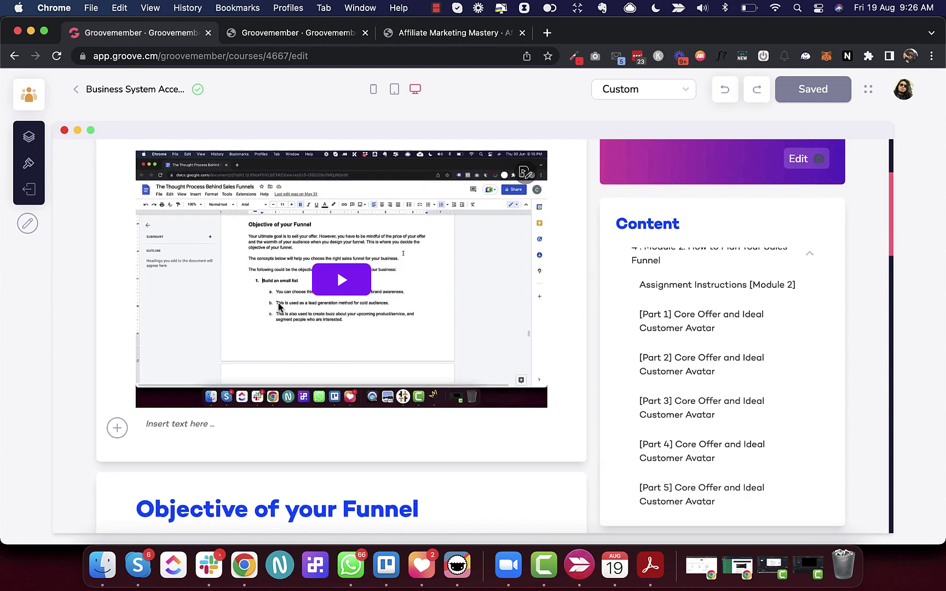
pyautogui.scroll(-10, 279, 307)
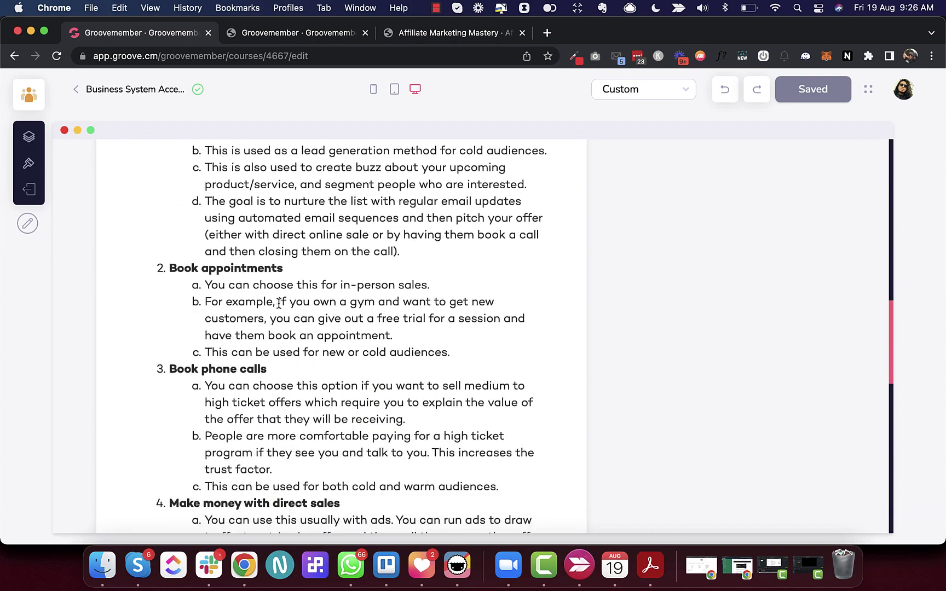
pyautogui.scroll(10, 279, 304)
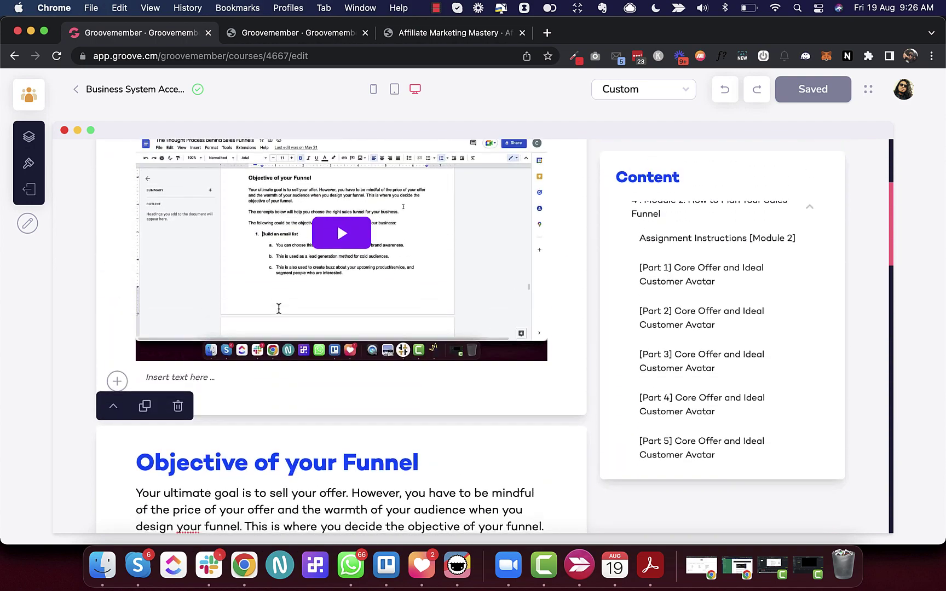
pyautogui.scroll(5, 279, 307)
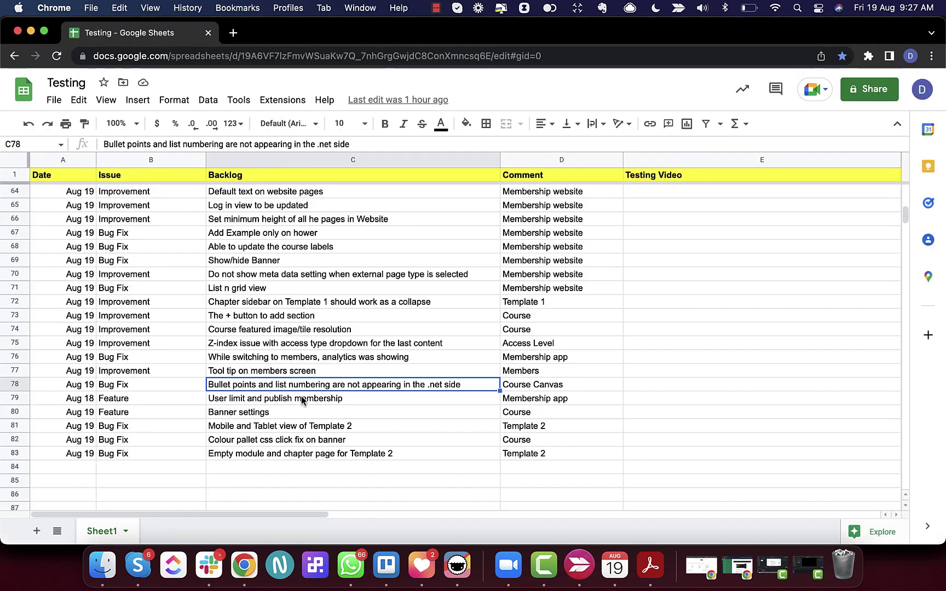
pyautogui.click(302, 398)
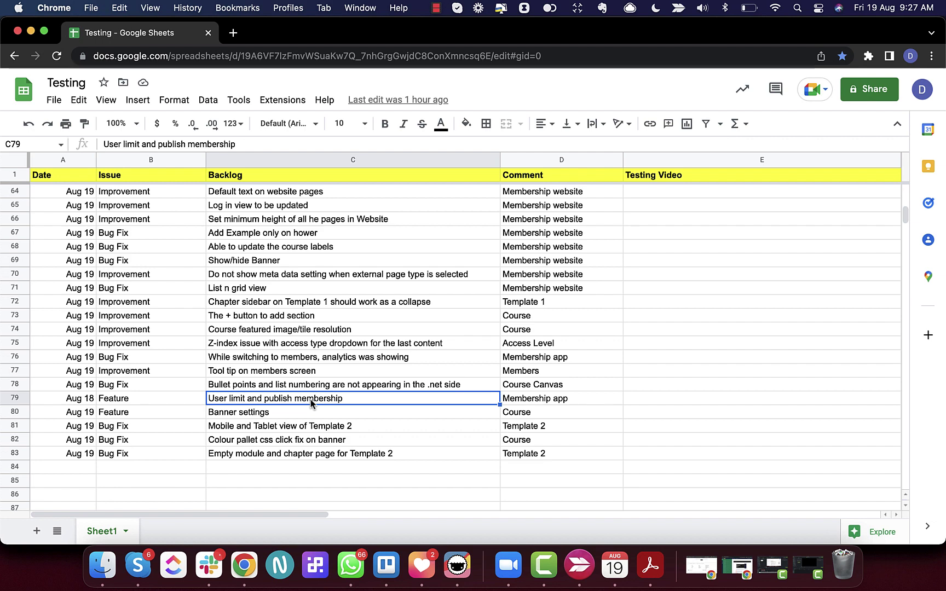
# Pick row C80 'Banner settings' and check the Business System Accelerator course's banner settings, left on Image In Background
pyautogui.click(262, 416)
pyautogui.press('super+grave')
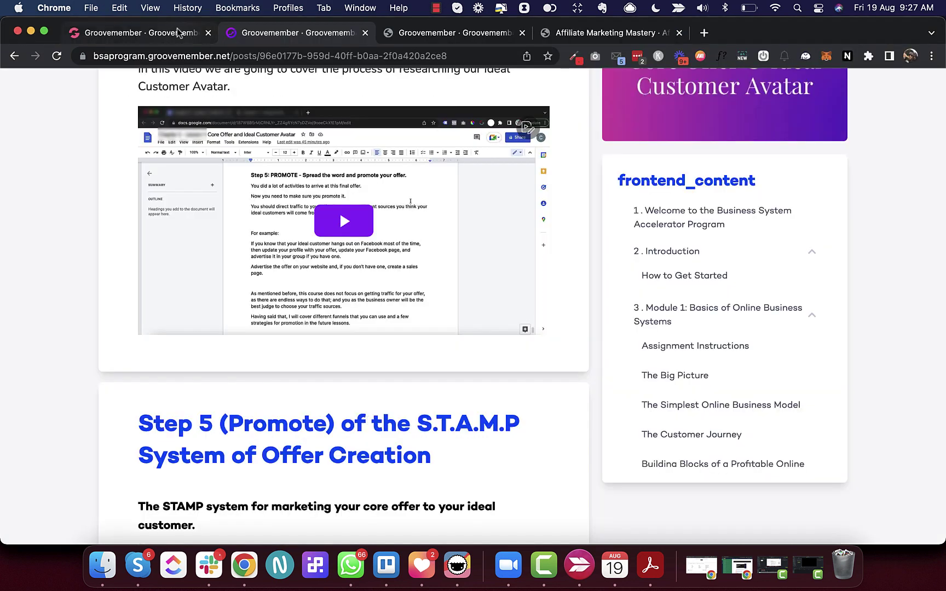
pyautogui.click(178, 33)
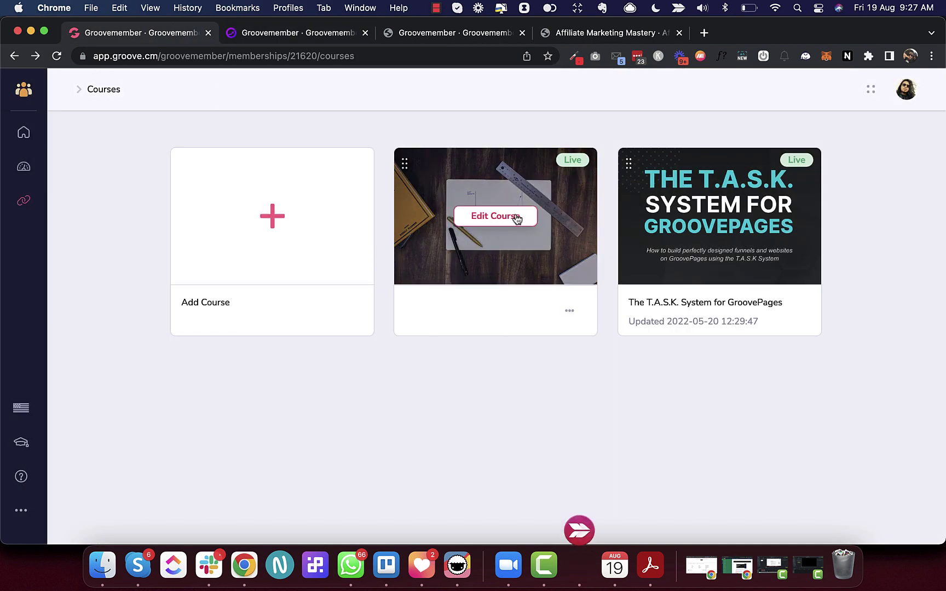
pyautogui.click(517, 218)
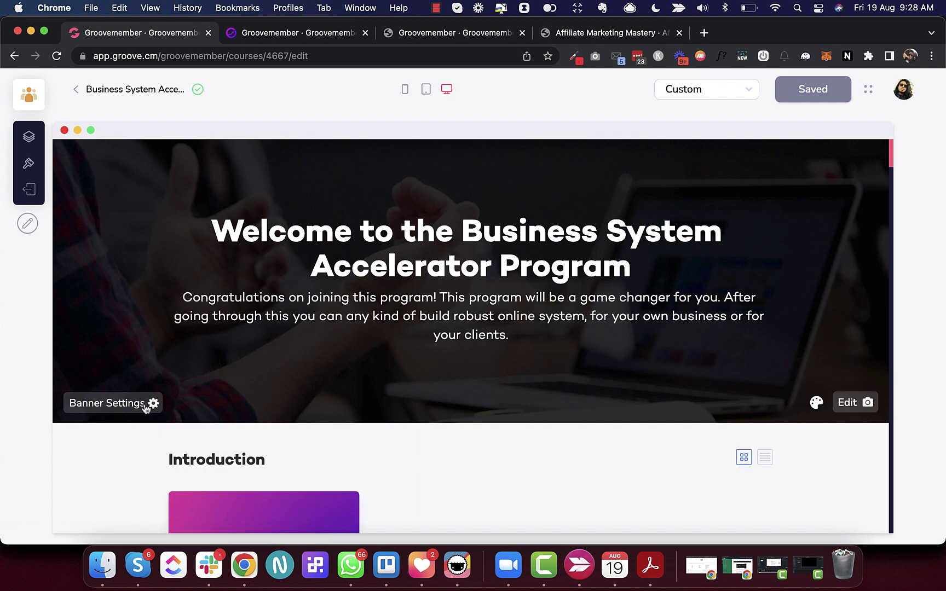
pyautogui.click(145, 405)
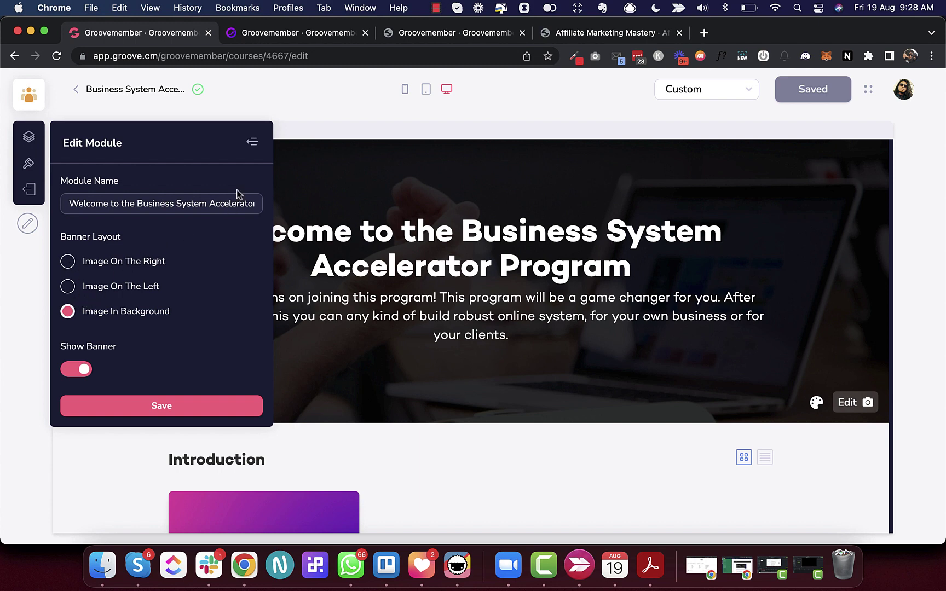
pyautogui.click(253, 144)
# Pick row C81, Template 2 mobile and tablet view, and view the live lesson page
pyautogui.press('super+grave')
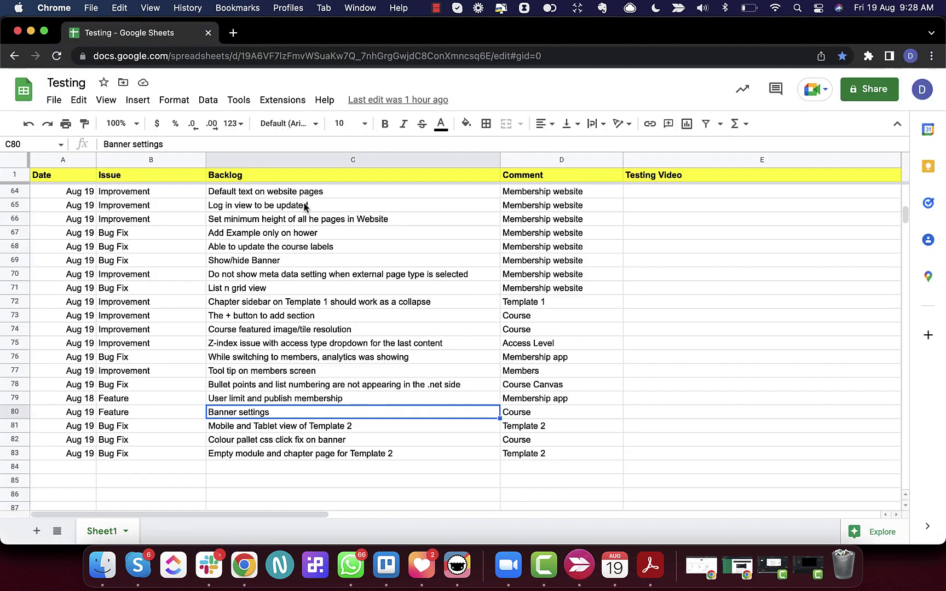
pyautogui.click(272, 429)
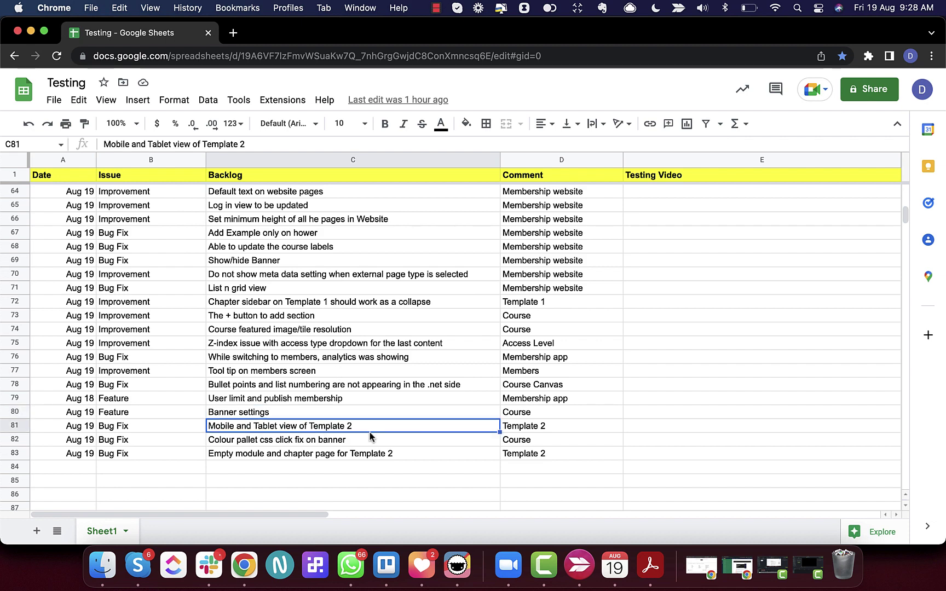
pyautogui.press('super+grave')
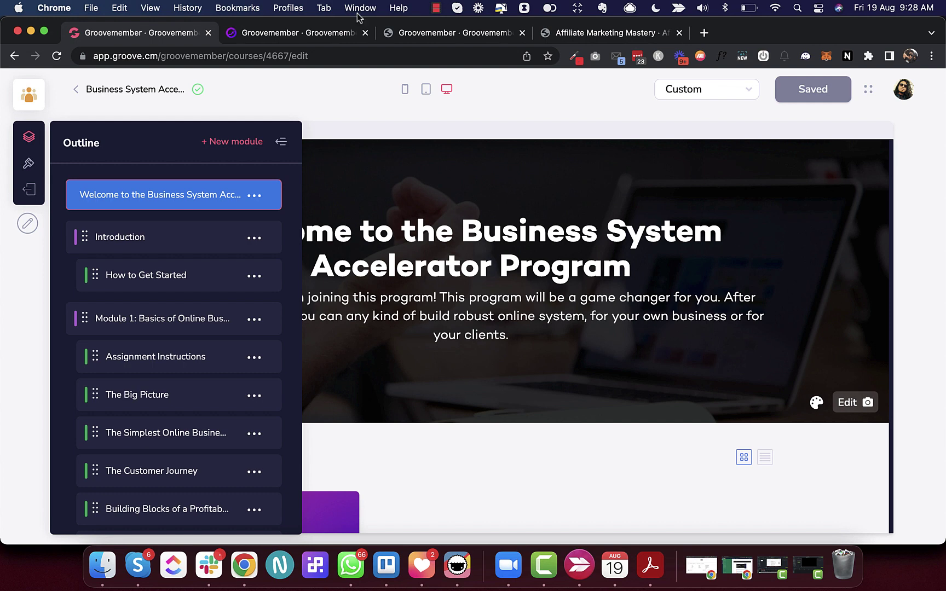
pyautogui.click(326, 32)
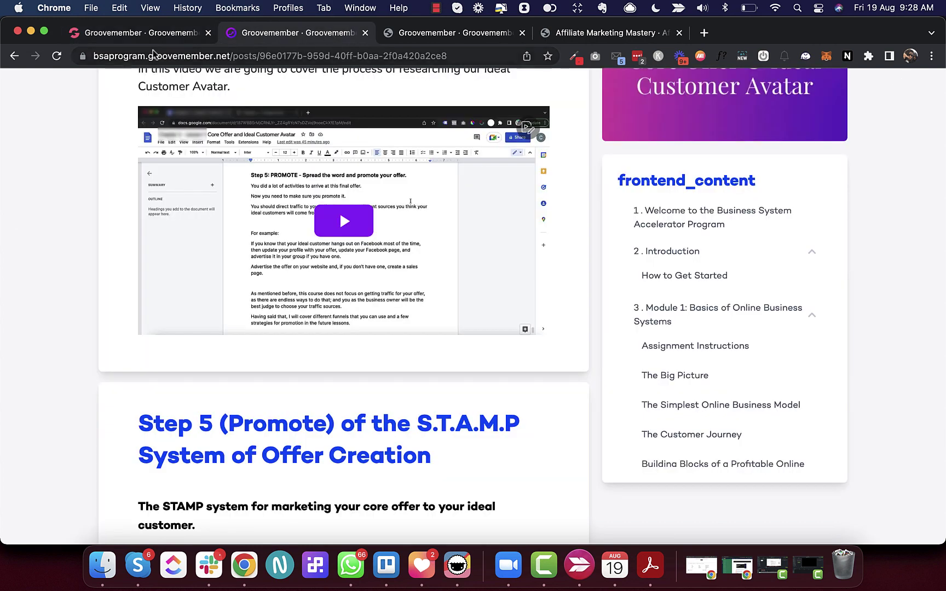
# Leave the course editor and open the Mobile App Development membership from the memberships list
pyautogui.click(143, 35)
pyautogui.click(77, 92)
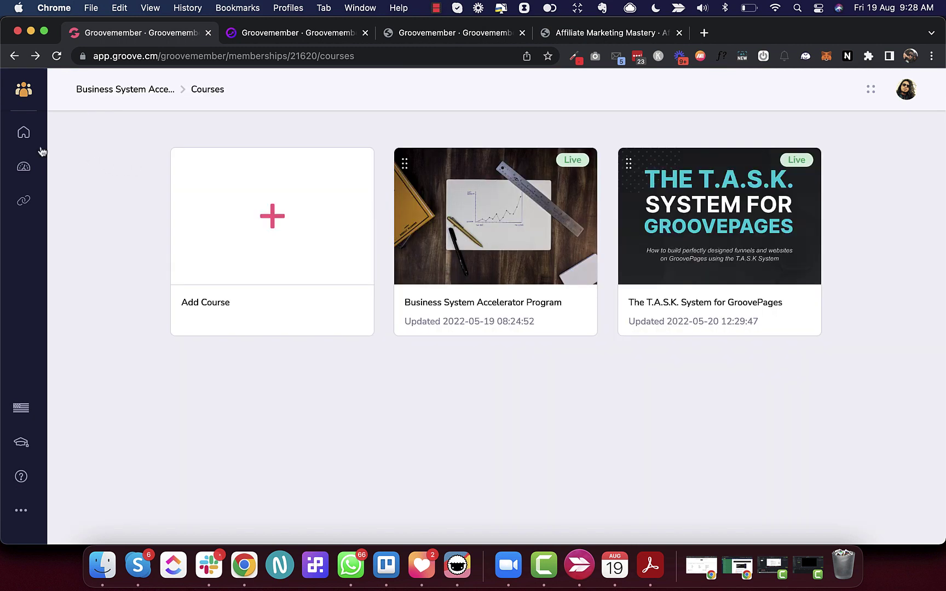
pyautogui.click(24, 135)
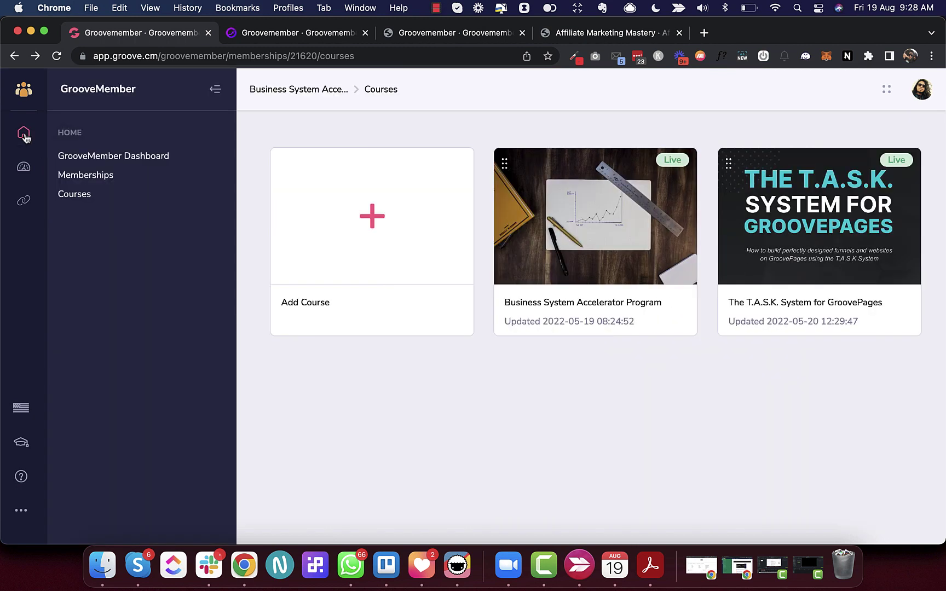
pyautogui.click(76, 178)
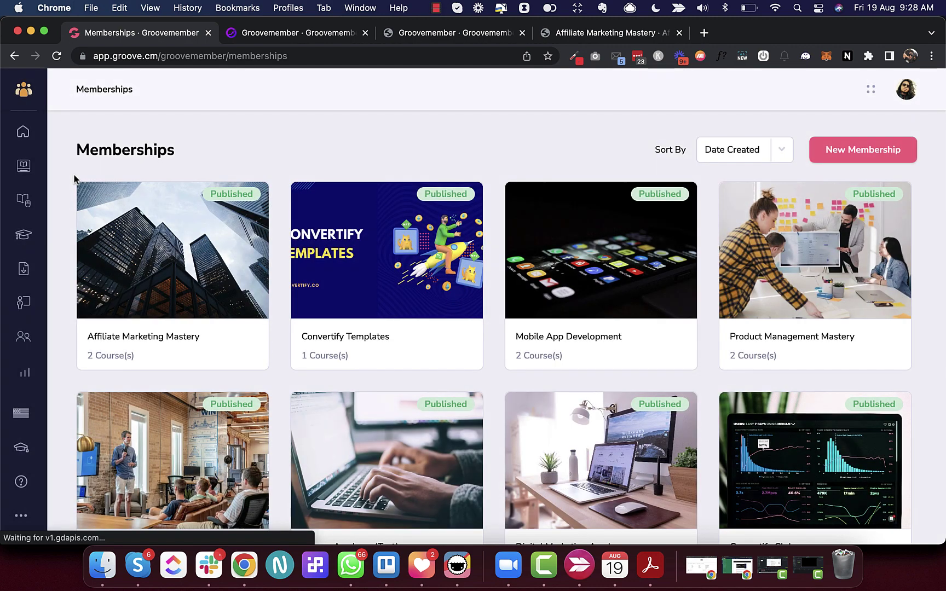
pyautogui.click(600, 273)
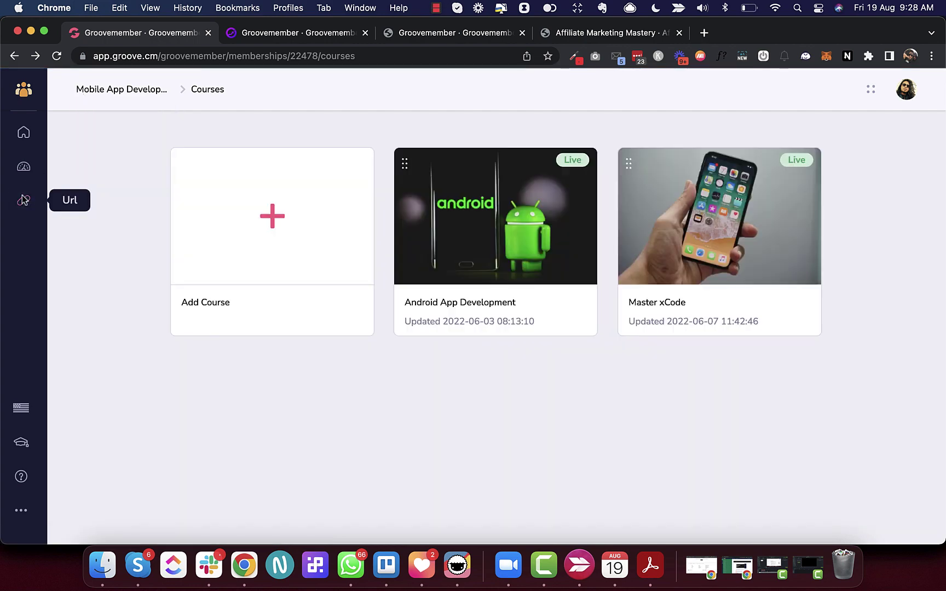
# Open the Mobile App Development member site as admin in a new tab via its URL options
pyautogui.click(23, 199)
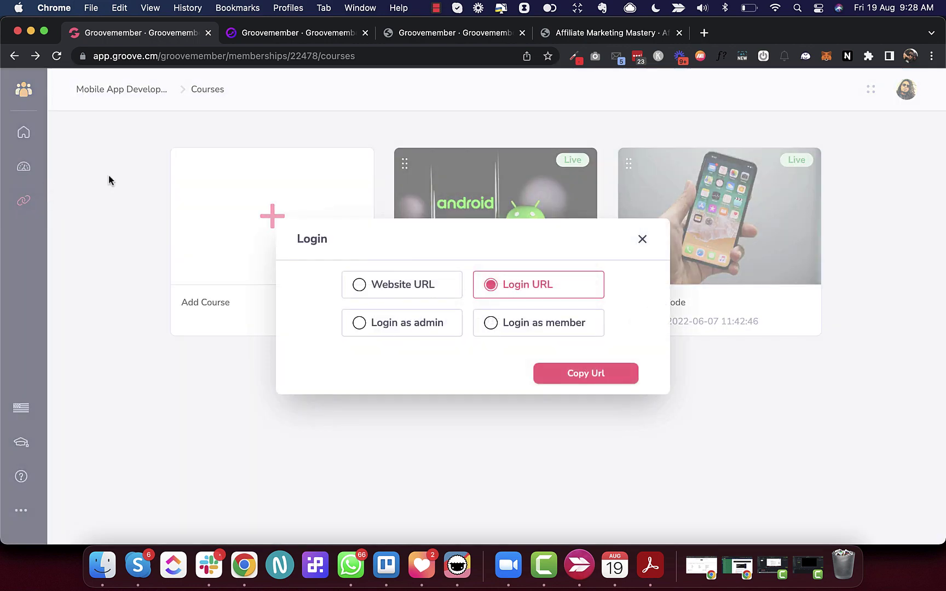
pyautogui.click(388, 289)
pyautogui.click(383, 323)
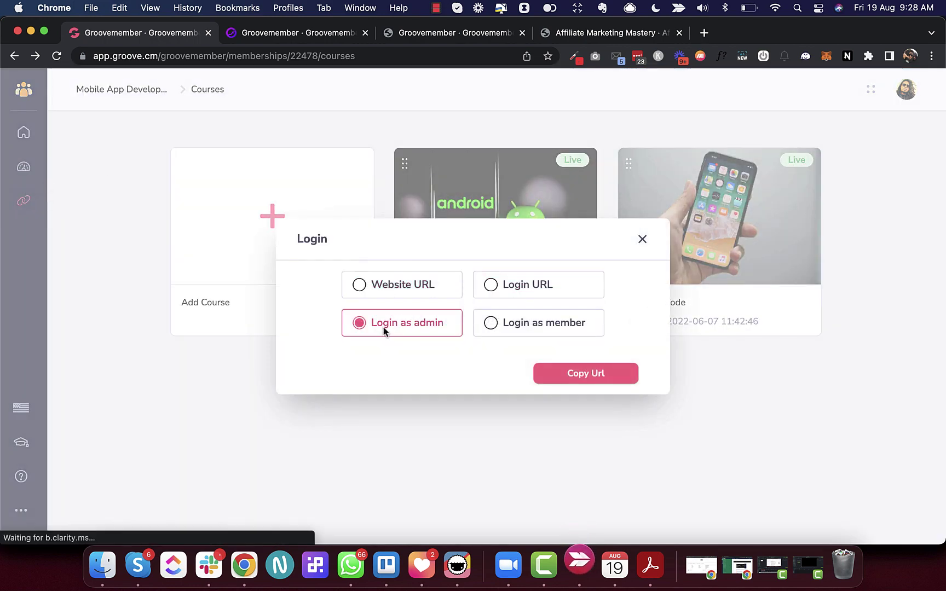
pyautogui.click(582, 377)
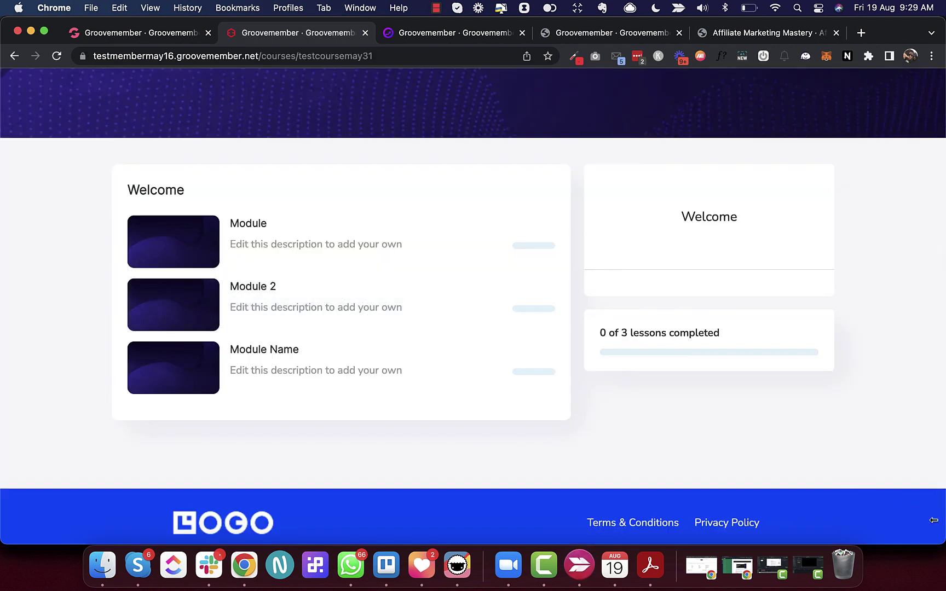
# Narrow the browser to phone width and check the member site's navigation and account menus
pyautogui.moveTo(939, 539); pyautogui.dragTo(293, 507)
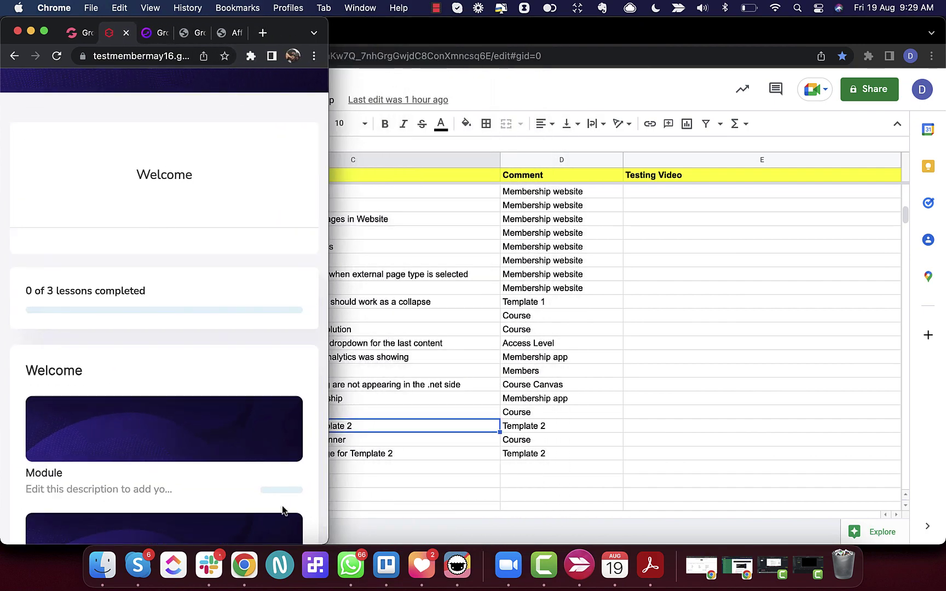
pyautogui.scroll(-7, 282, 510)
pyautogui.scroll(3, 279, 503)
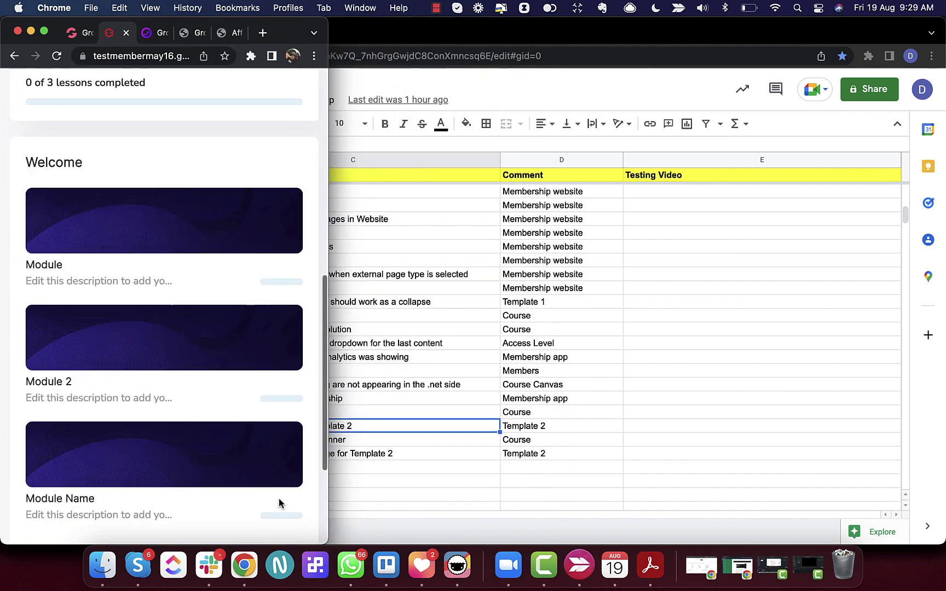
pyautogui.scroll(10, 279, 502)
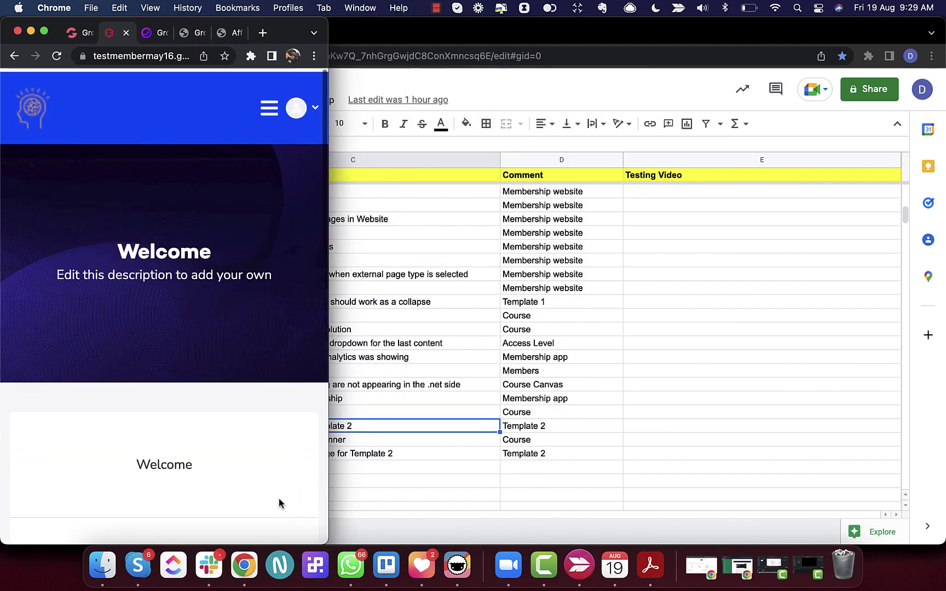
pyautogui.click(266, 108)
pyautogui.click(271, 109)
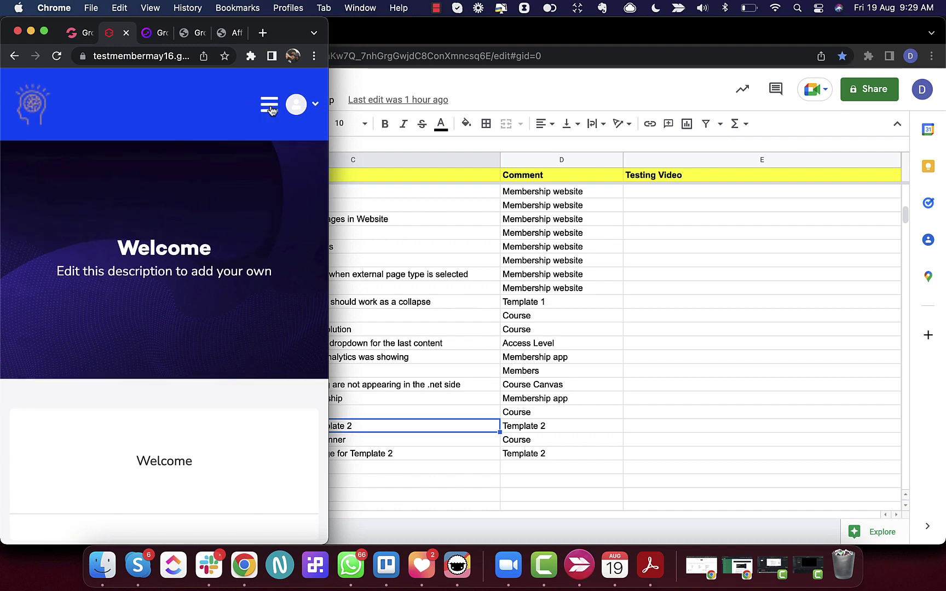
pyautogui.click(314, 106)
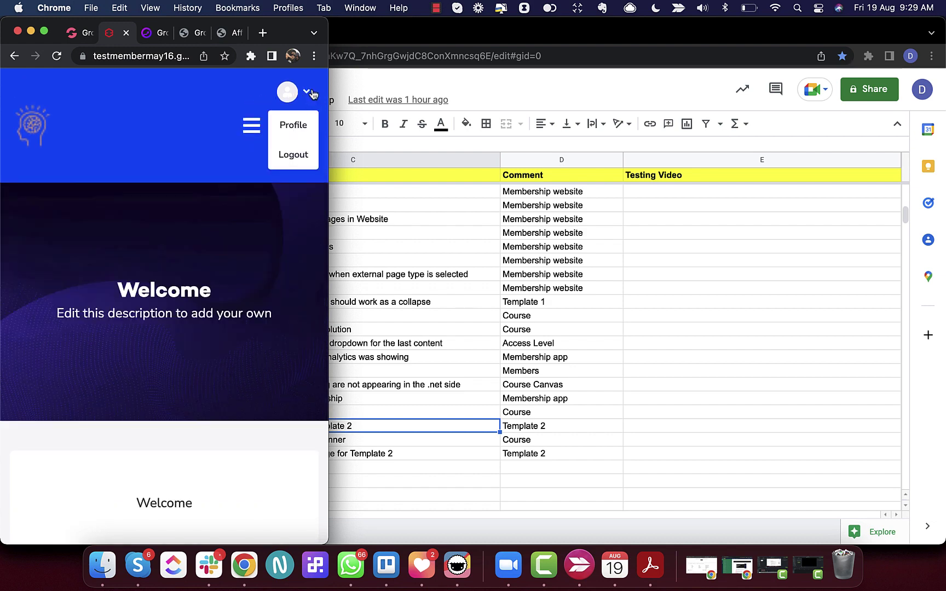
pyautogui.click(311, 94)
pyautogui.scroll(-10, 280, 239)
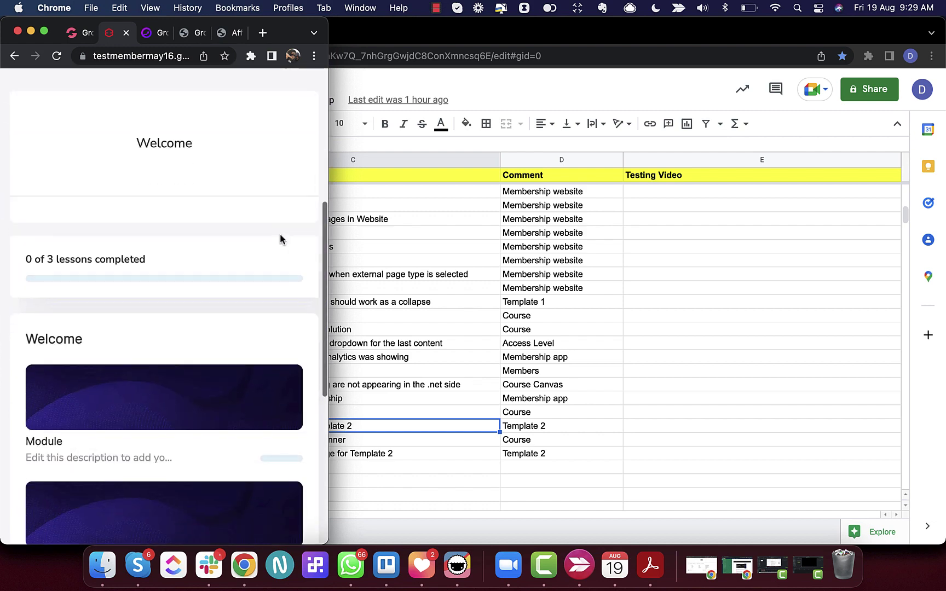
pyautogui.scroll(-3, 171, 388)
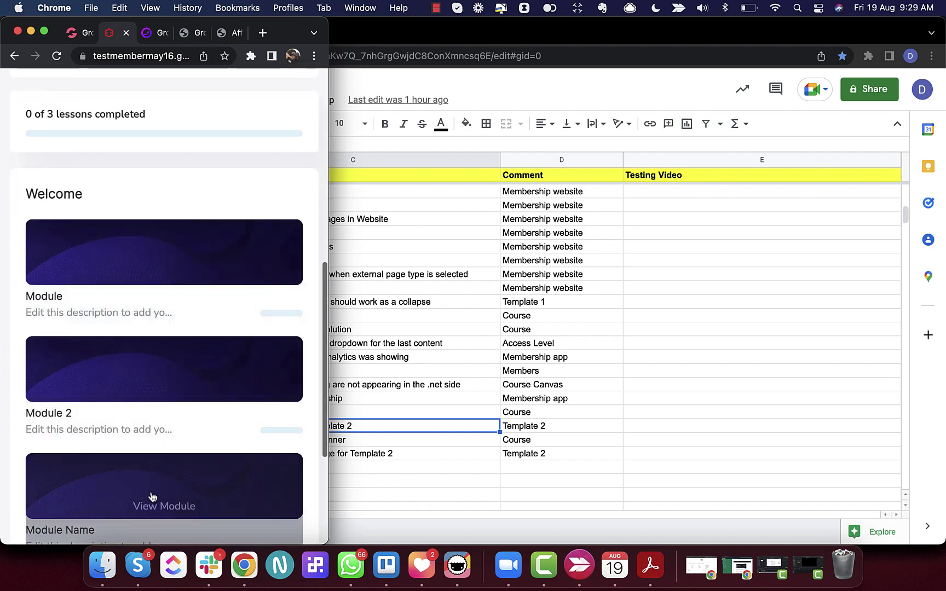
pyautogui.scroll(-3, 147, 500)
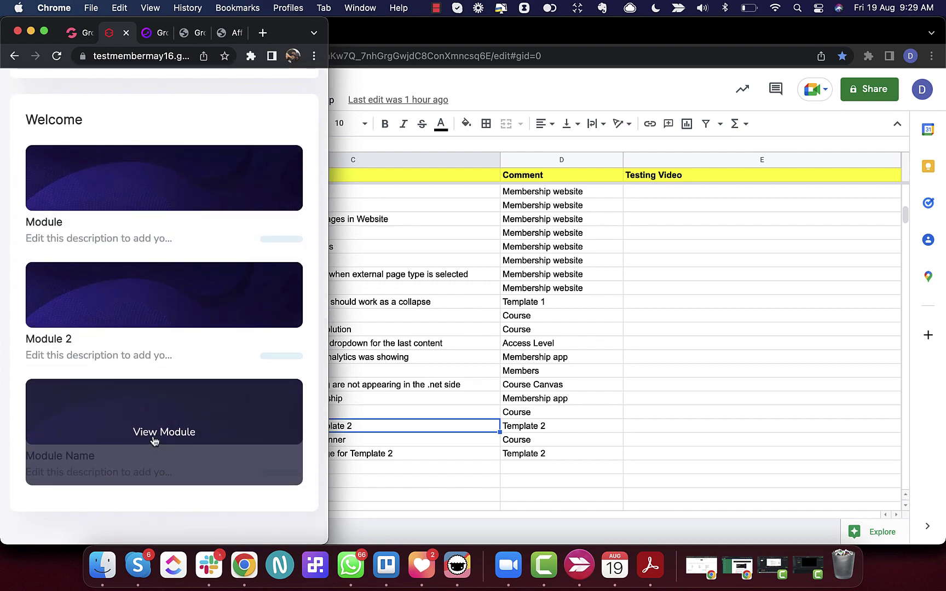
# View the third module's Module Name page, return to Welcome, and widen the browser to full width
pyautogui.click(154, 440)
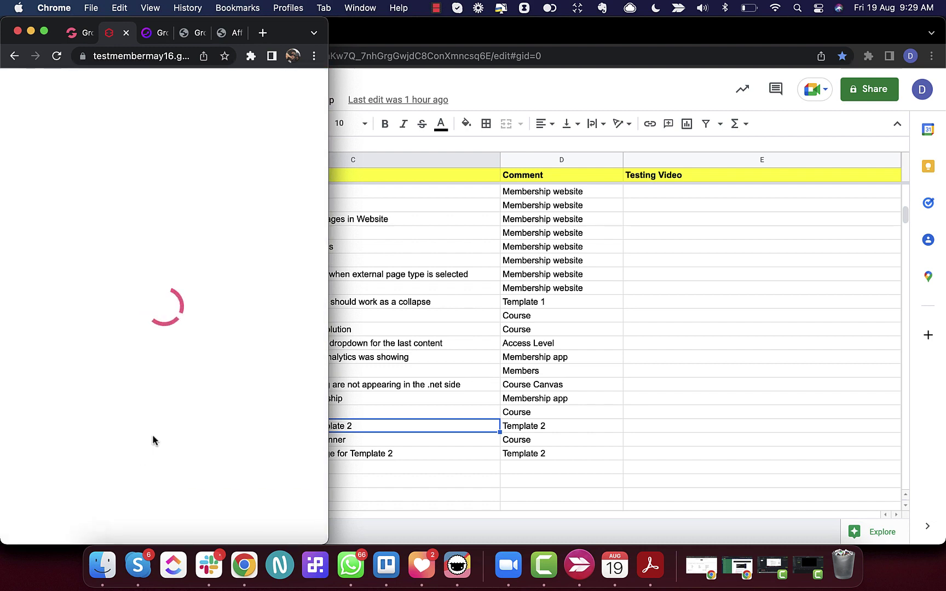
pyautogui.scroll(-5, 152, 439)
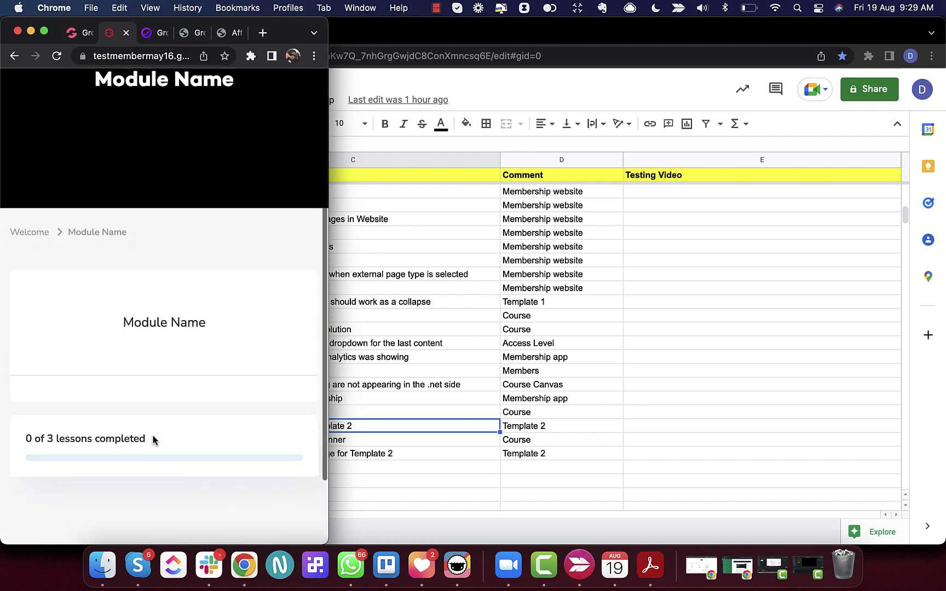
pyautogui.scroll(4, 152, 439)
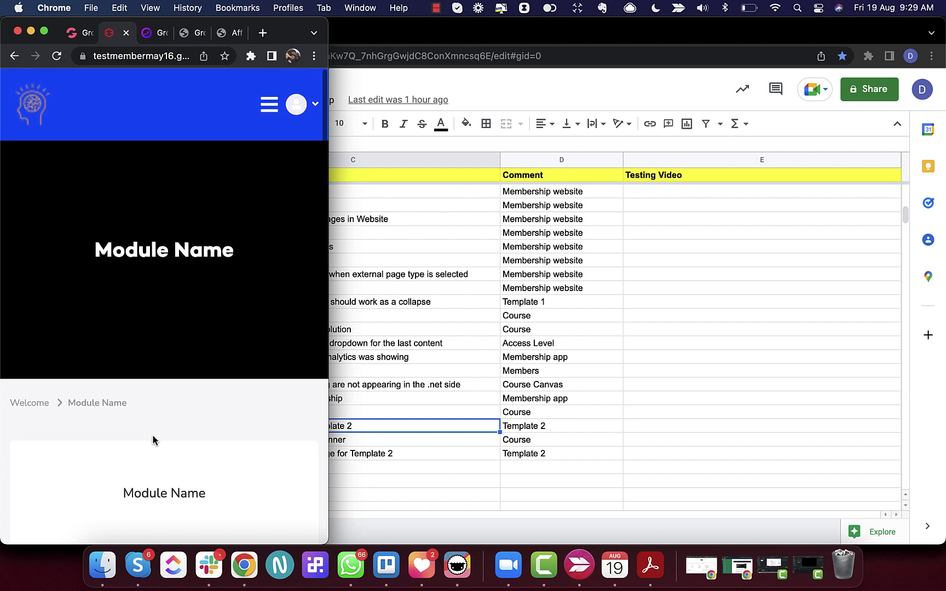
pyautogui.click(32, 405)
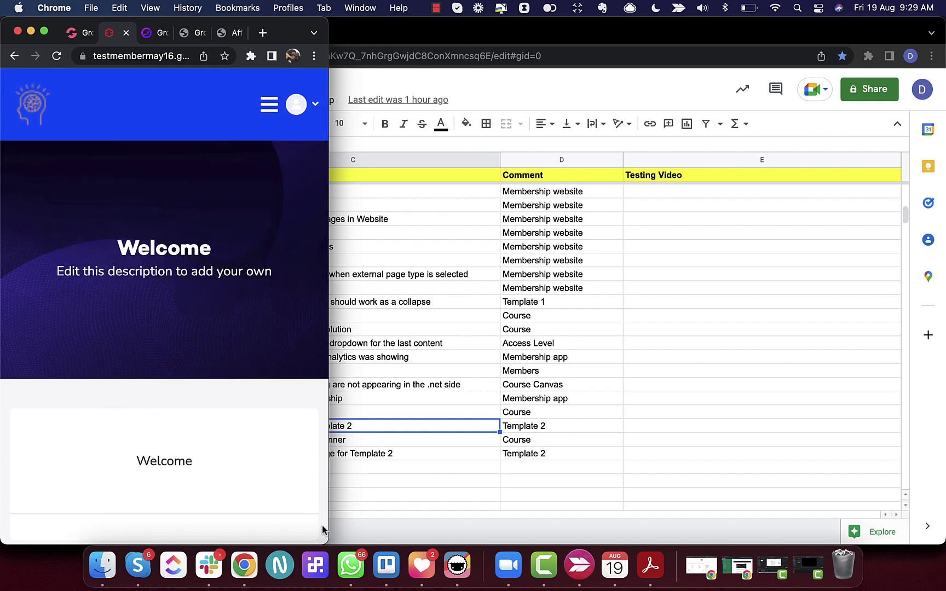
pyautogui.moveTo(323, 538); pyautogui.dragTo(942, 589)
pyautogui.press('super+grave')
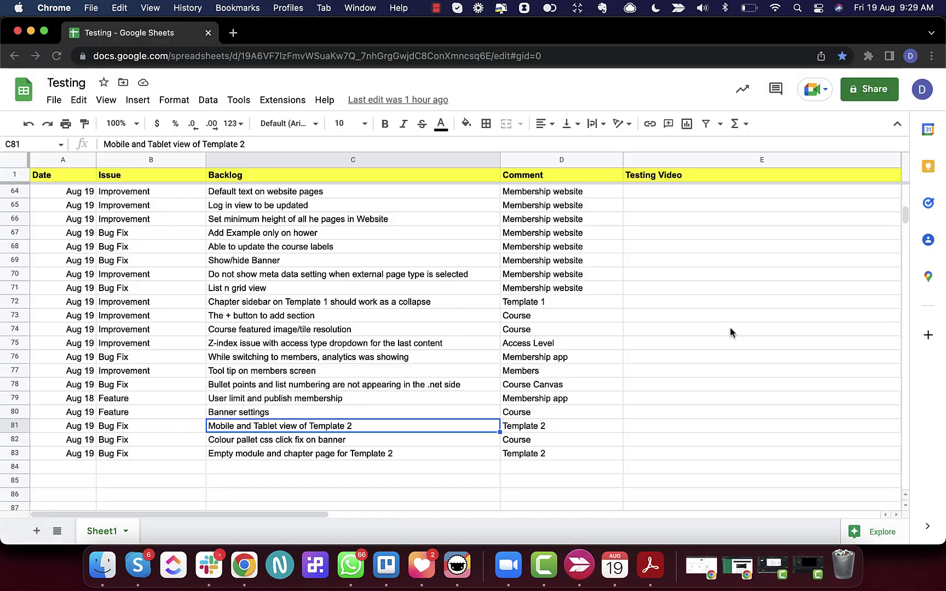
# Pick row C82, the banner colour palette item, and open the Android course in the editor
pyautogui.click(316, 441)
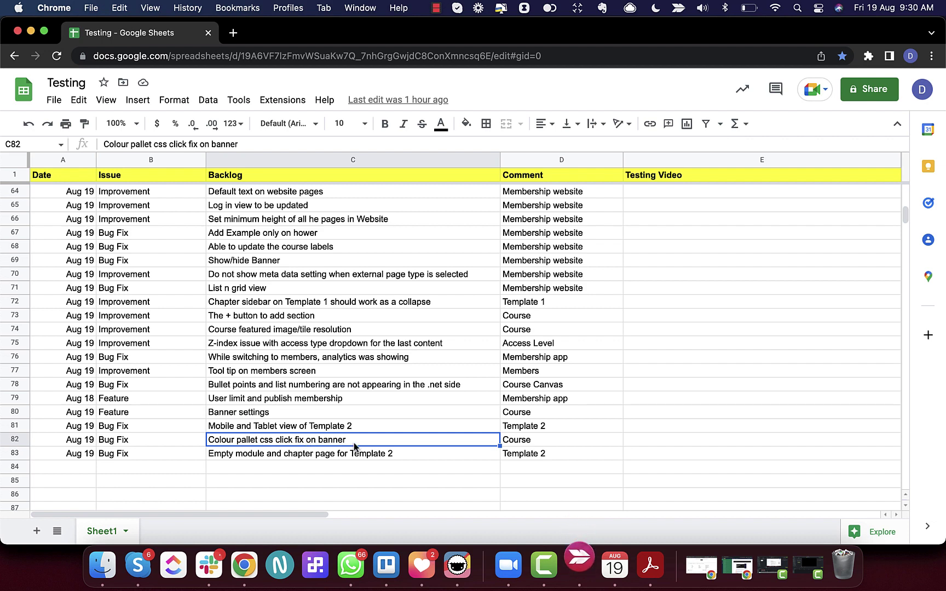
pyautogui.press('super+grave')
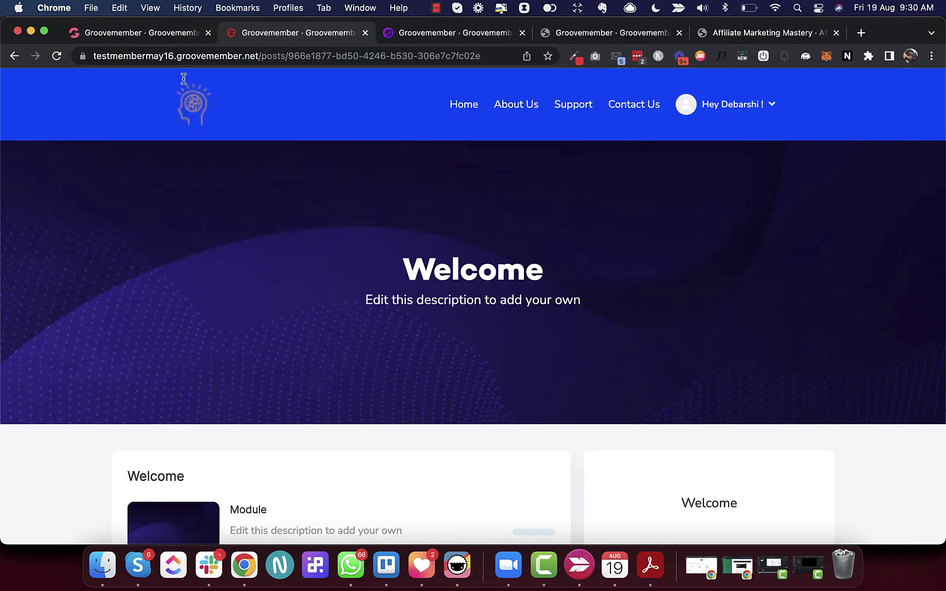
pyautogui.click(173, 37)
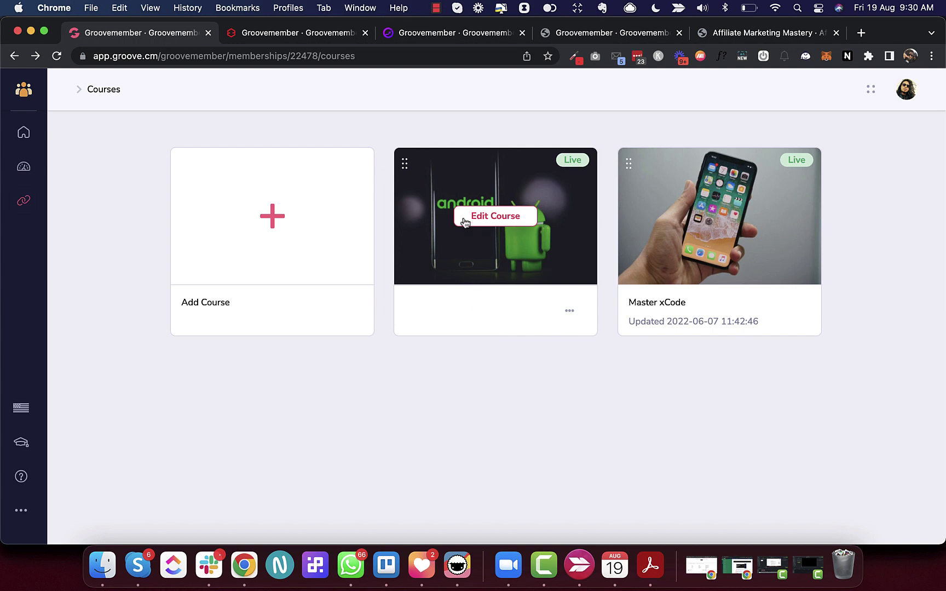
pyautogui.click(463, 219)
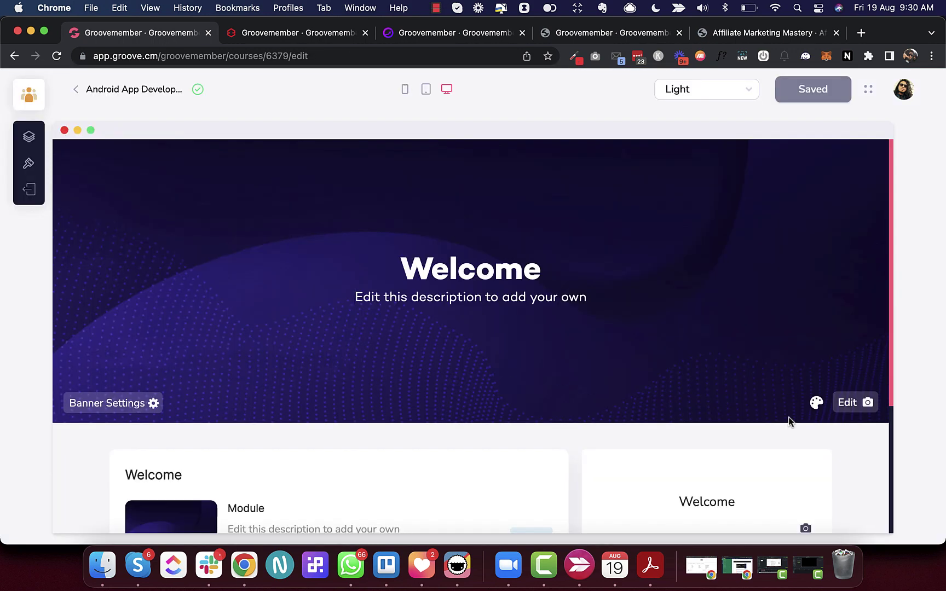
# Inspect the banner's image overlay colour picker and close it, leaving the overlay black
pyautogui.click(816, 403)
pyautogui.scroll(-3, 769, 288)
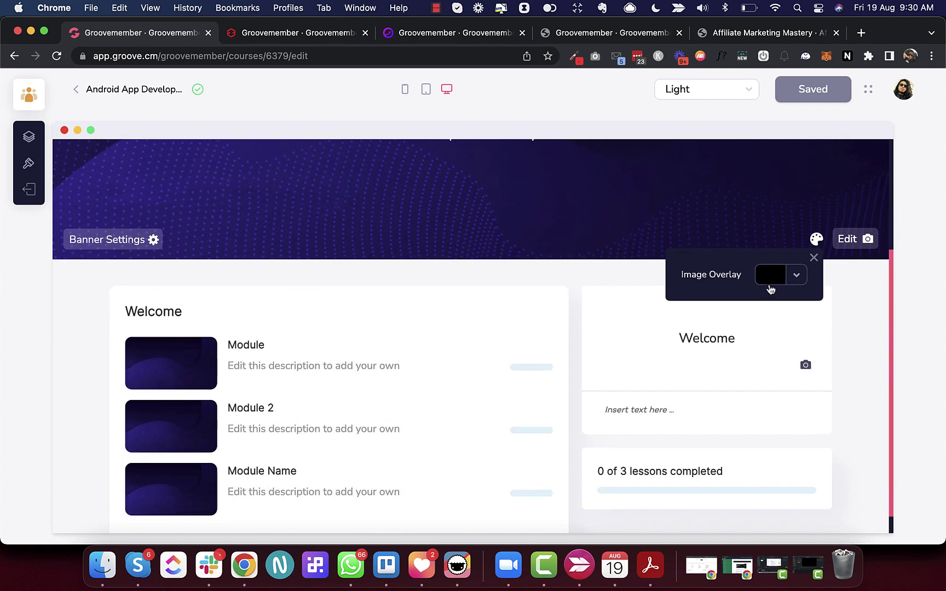
pyautogui.click(770, 282)
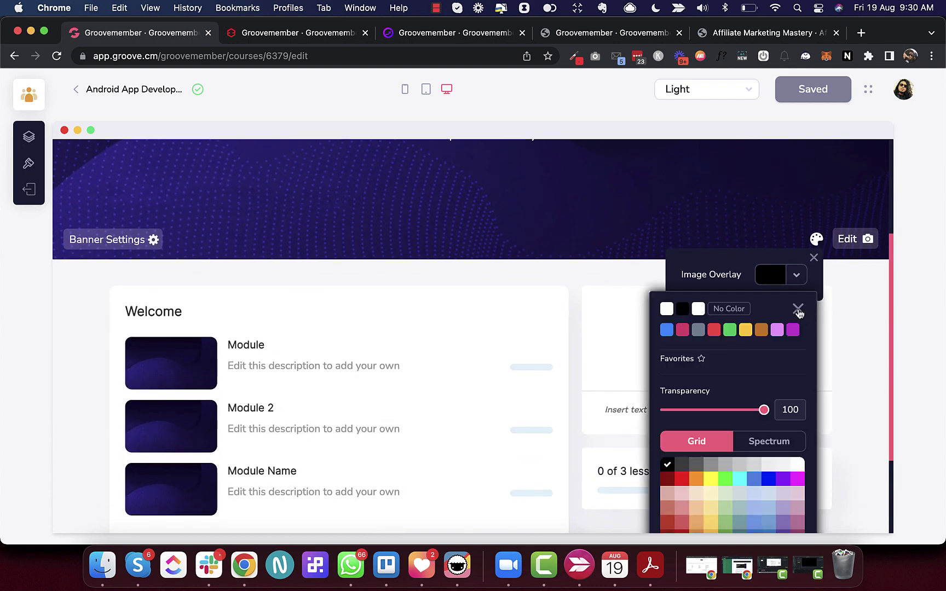
pyautogui.click(591, 295)
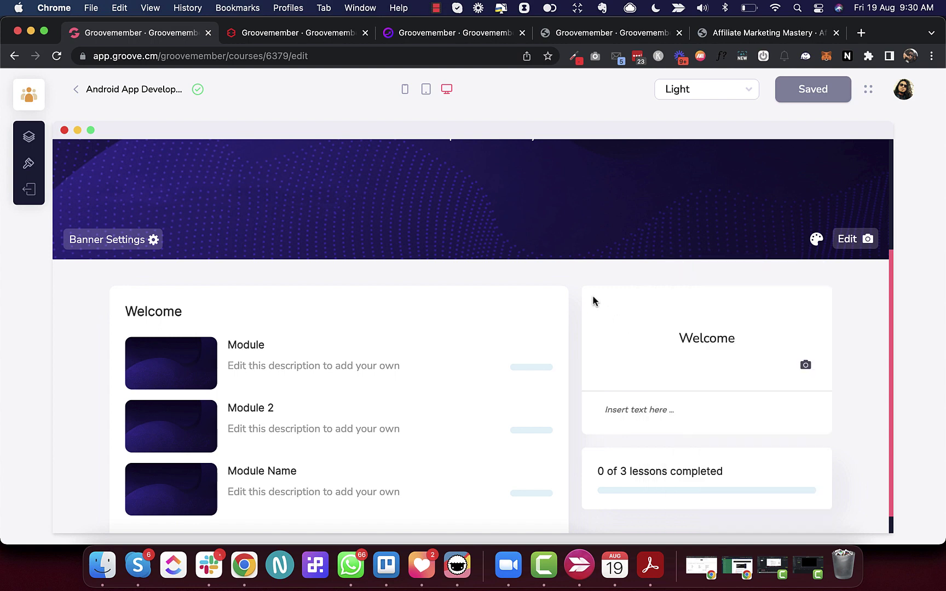
pyautogui.click(815, 239)
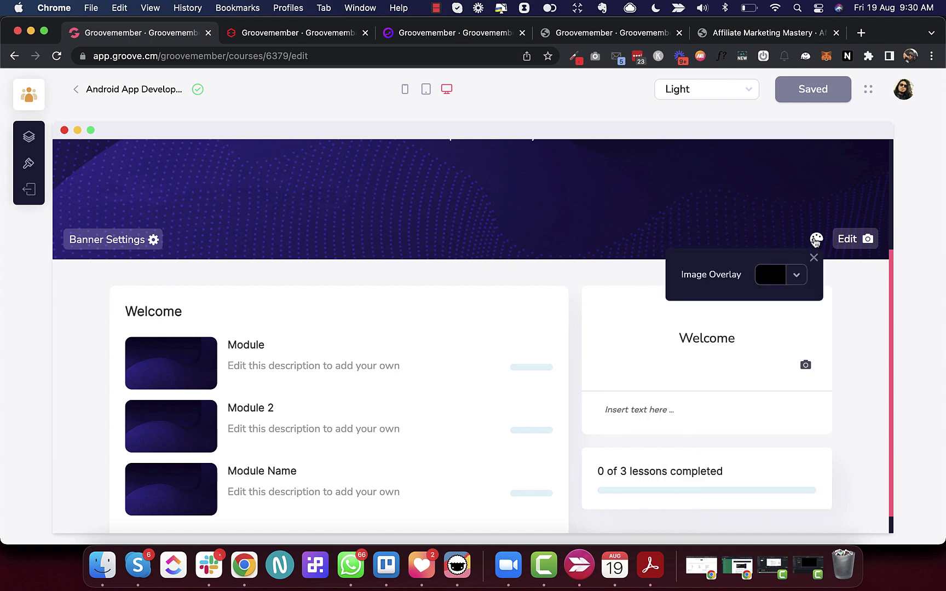
pyautogui.click(652, 264)
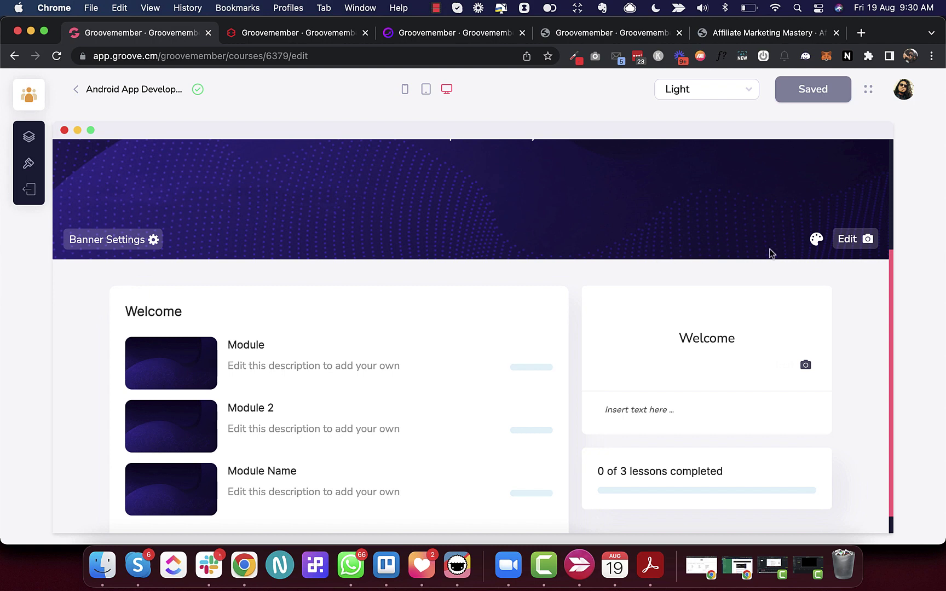
pyautogui.press('super+grave')
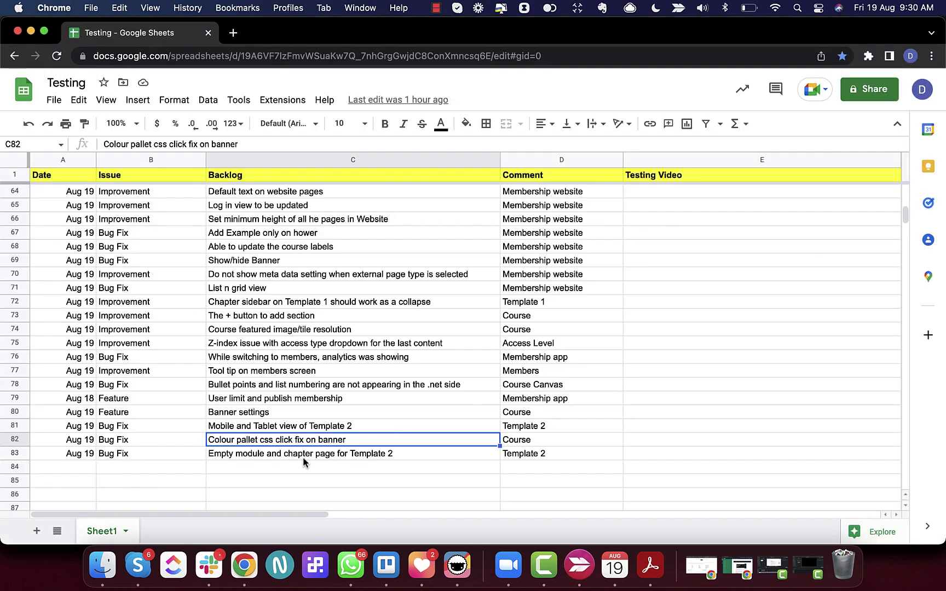
# Pick row C83 and delete the Lesson from the first Module via the course outline
pyautogui.click(296, 454)
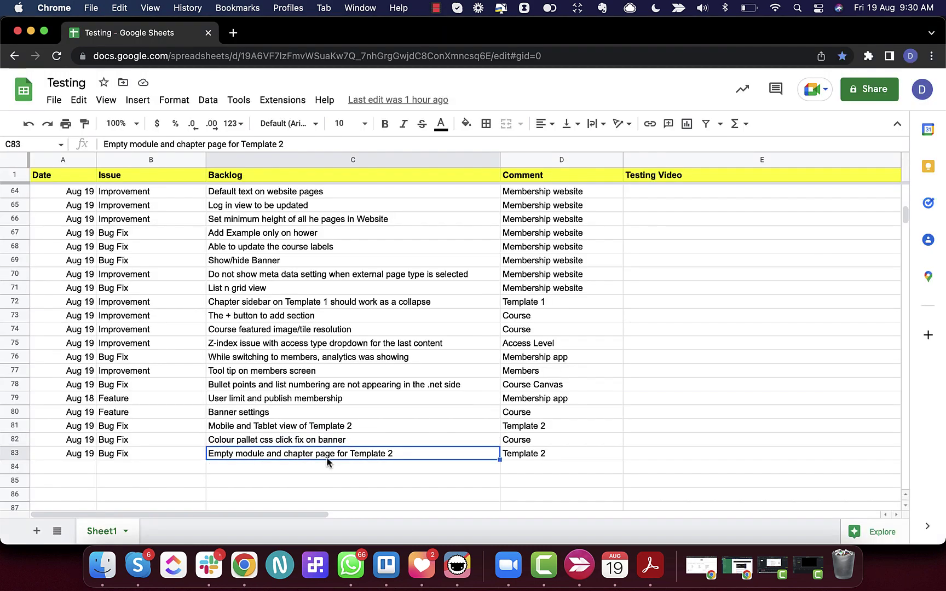
pyautogui.press('super+grave')
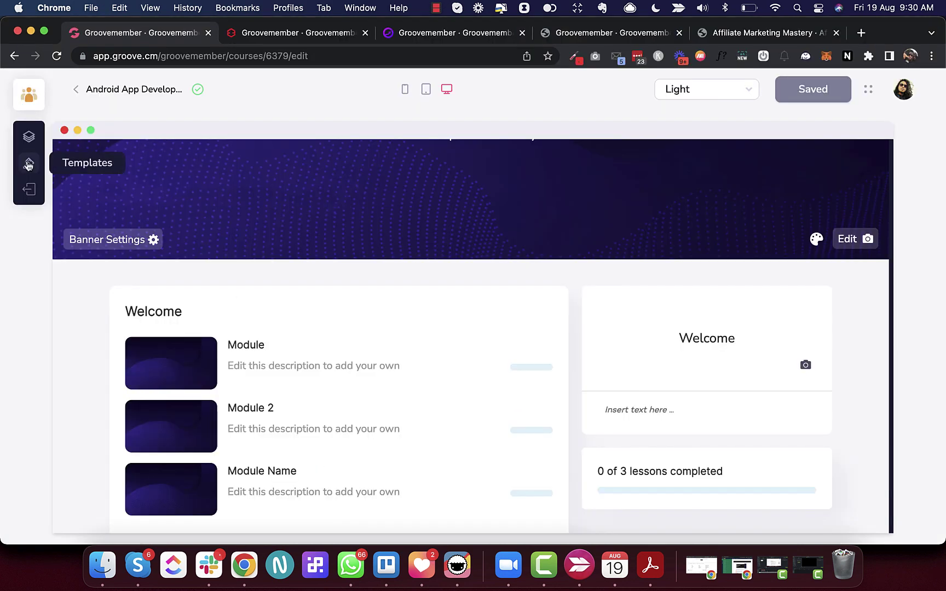
pyautogui.click(30, 138)
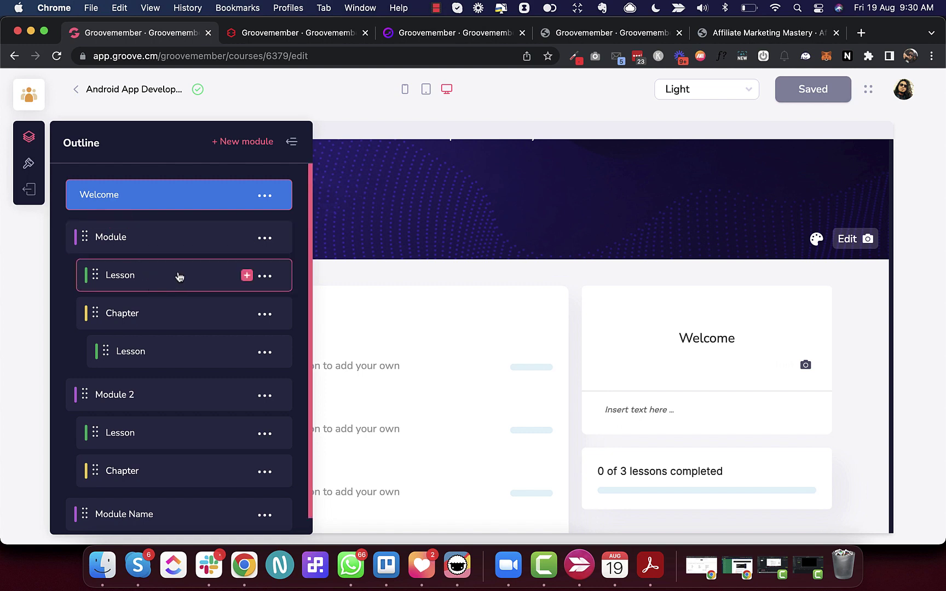
pyautogui.click(264, 277)
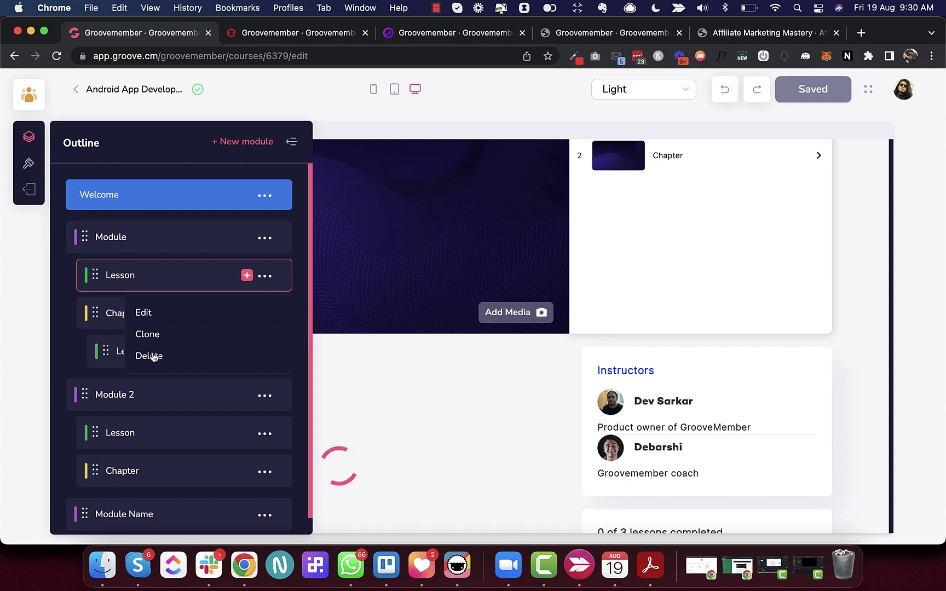
pyautogui.click(149, 355)
pyautogui.click(452, 383)
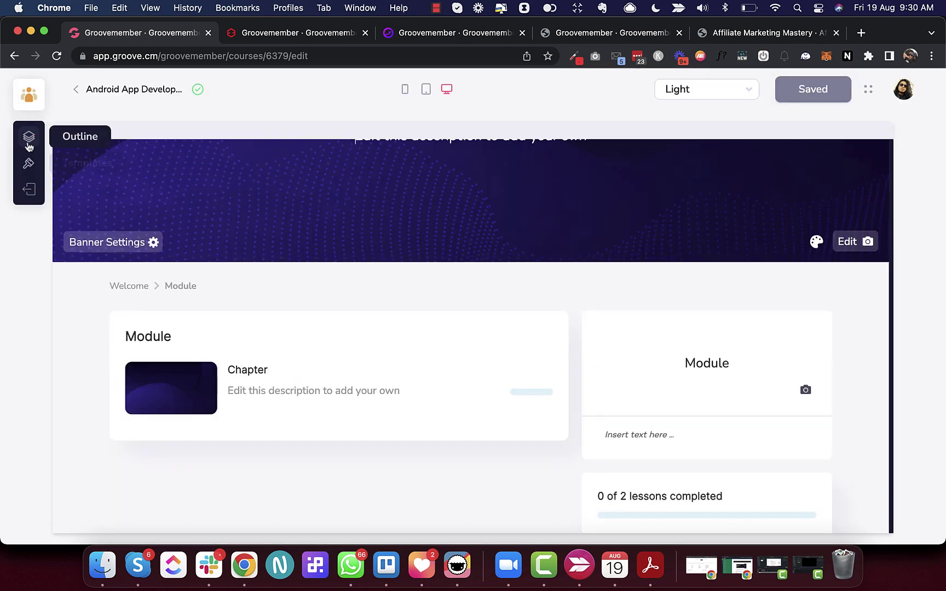
# Delete the Chapter from the first Module, leaving it empty
pyautogui.click(29, 138)
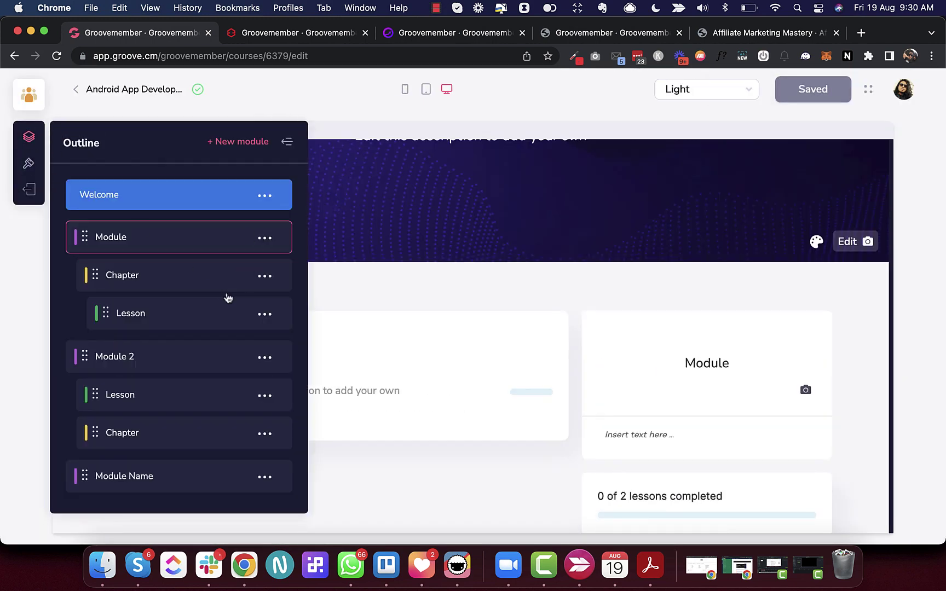
pyautogui.click(265, 276)
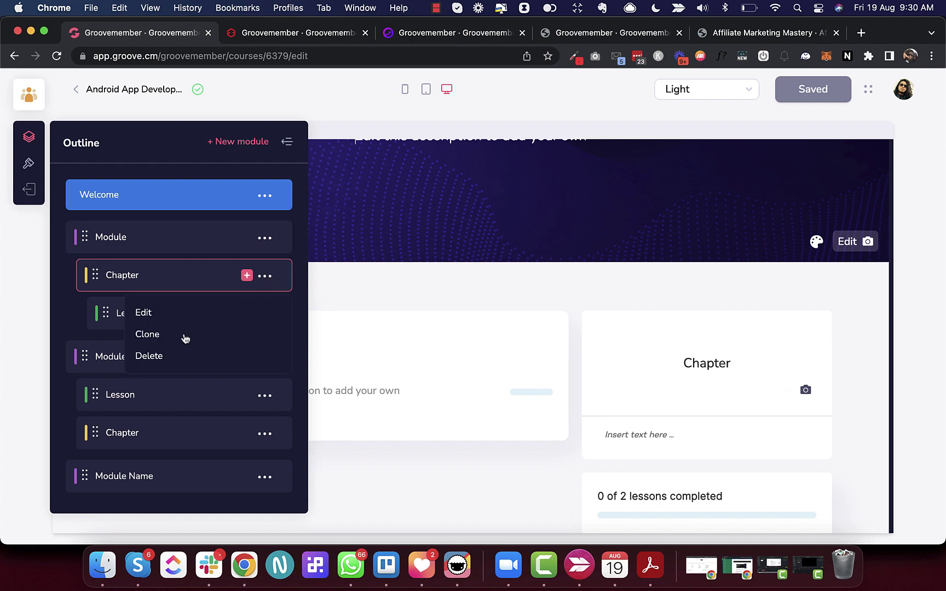
pyautogui.click(170, 357)
pyautogui.click(411, 384)
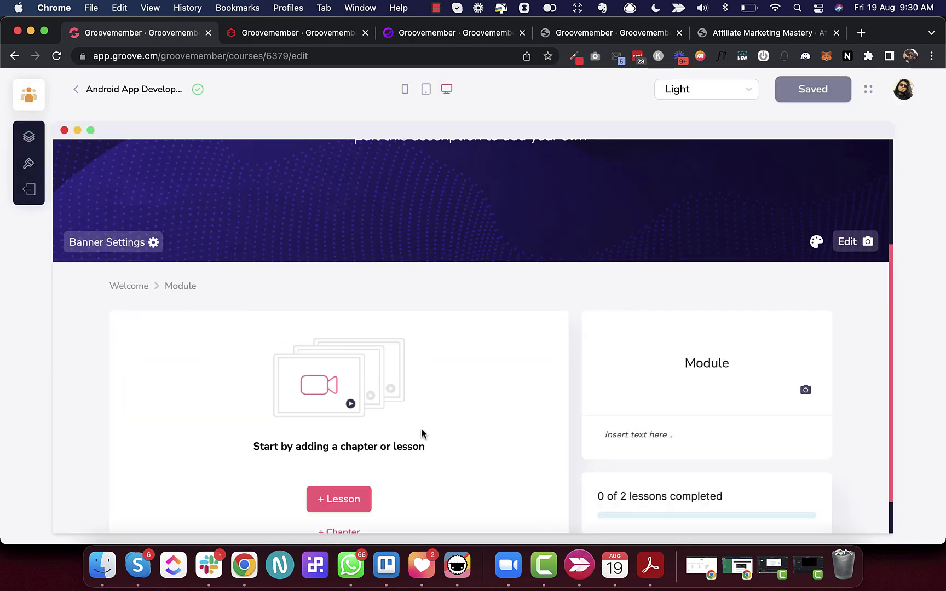
pyautogui.scroll(-2, 421, 433)
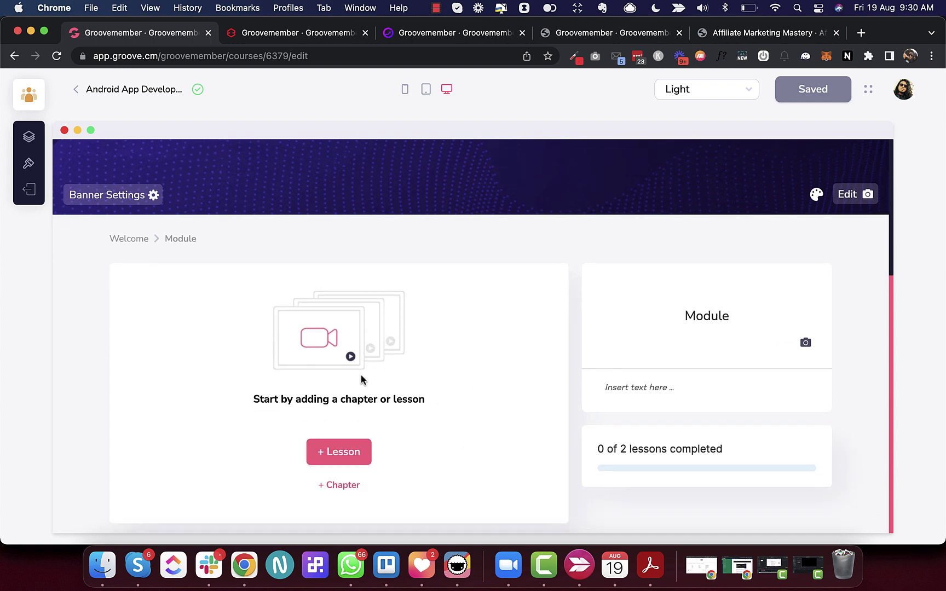
pyautogui.scroll(5, 448, 372)
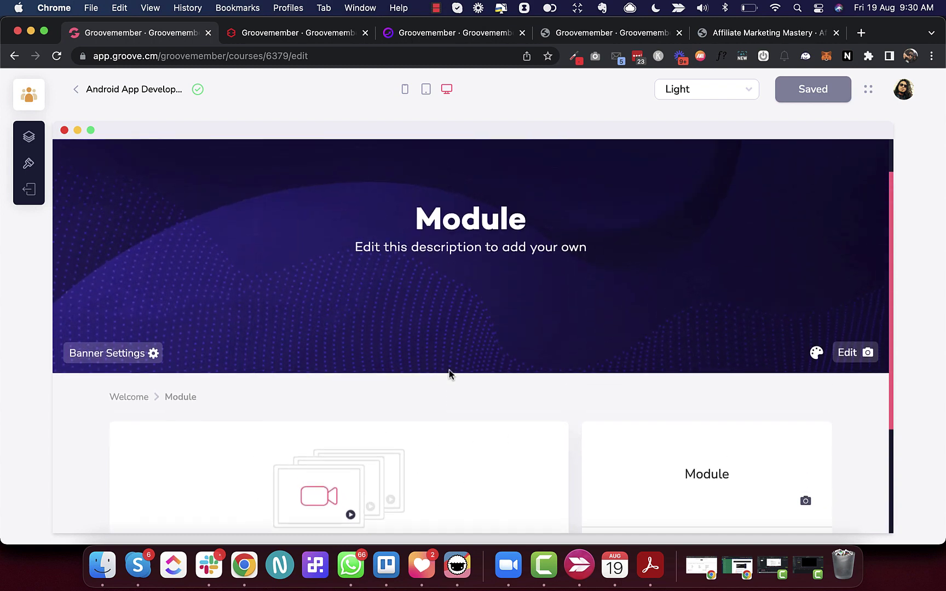
# Display Module 2's empty Chapter page from the course outline
pyautogui.click(29, 140)
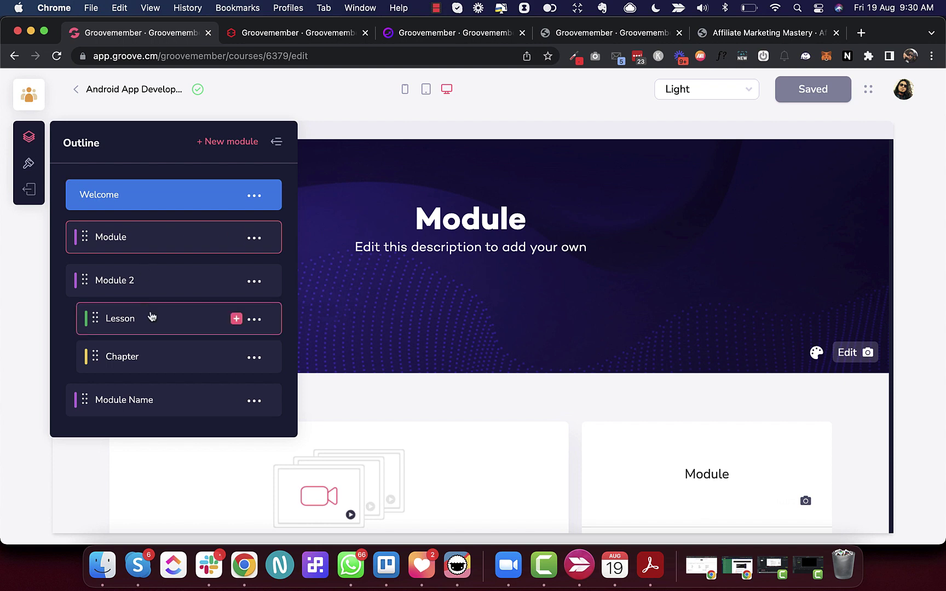
pyautogui.click(153, 351)
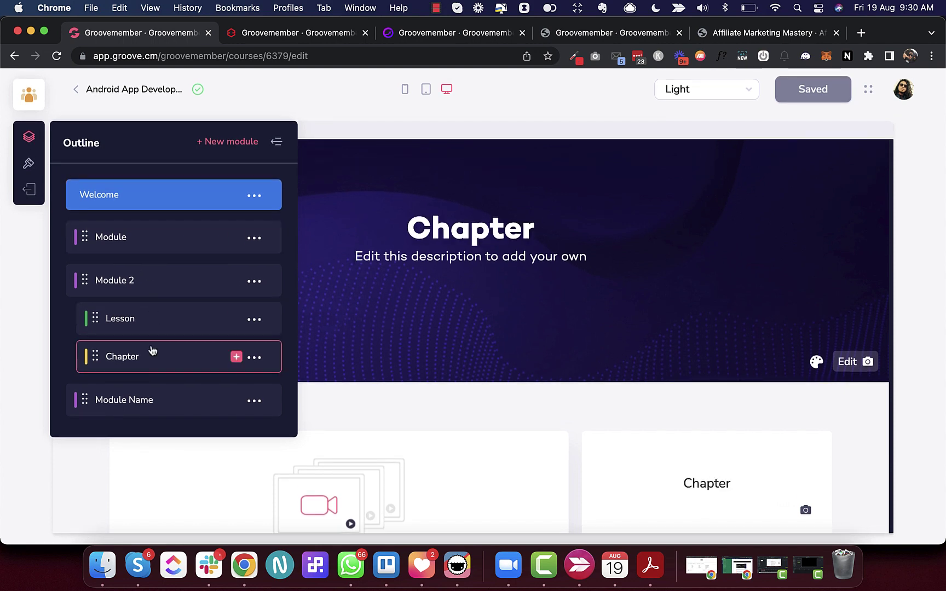
pyautogui.click(370, 410)
pyautogui.scroll(-3, 370, 410)
pyautogui.scroll(1, 370, 411)
pyautogui.scroll(-1, 370, 410)
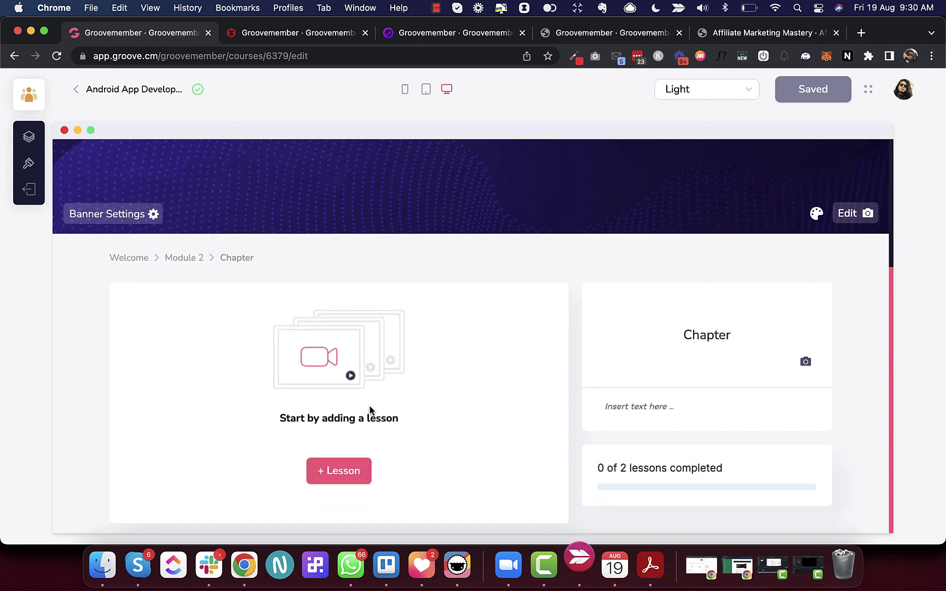